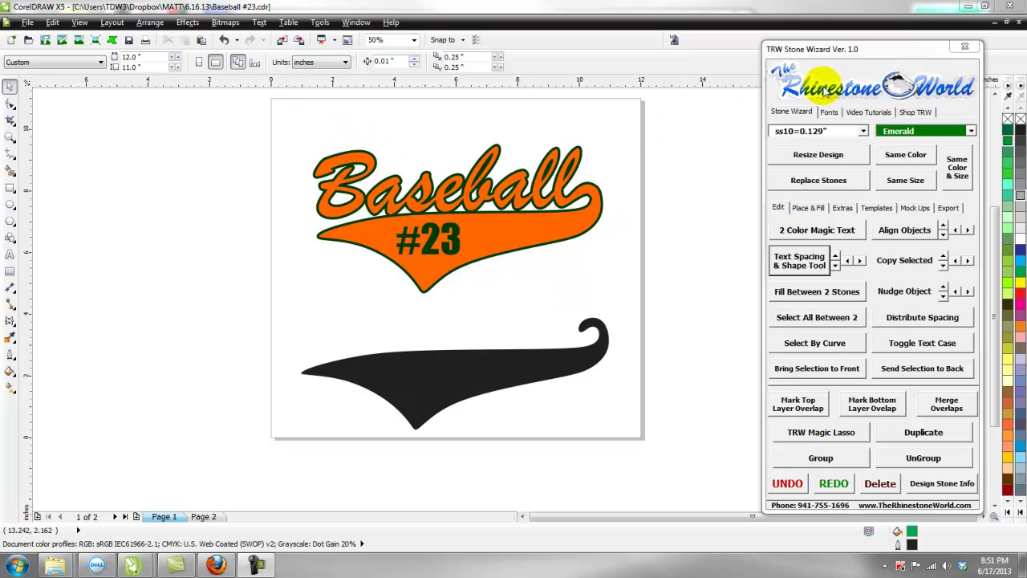
Step: Move the black swoosh down so that it lies below the page's lower edge, away from the orange Baseball design
left_click(681, 290)
left_click(522, 353)
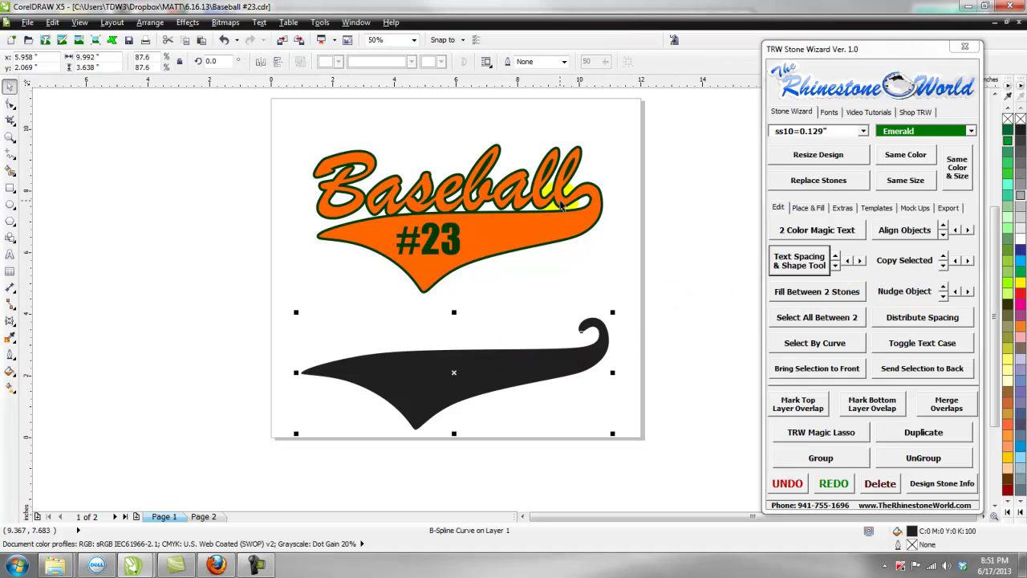
scroll(582, 303, "down", 1)
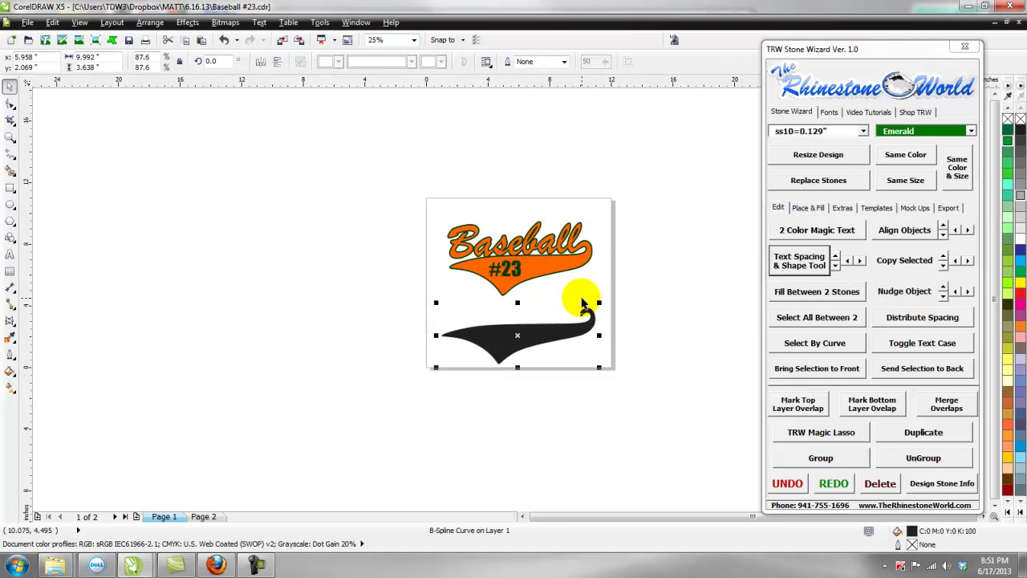
scroll(570, 383, "up", 1)
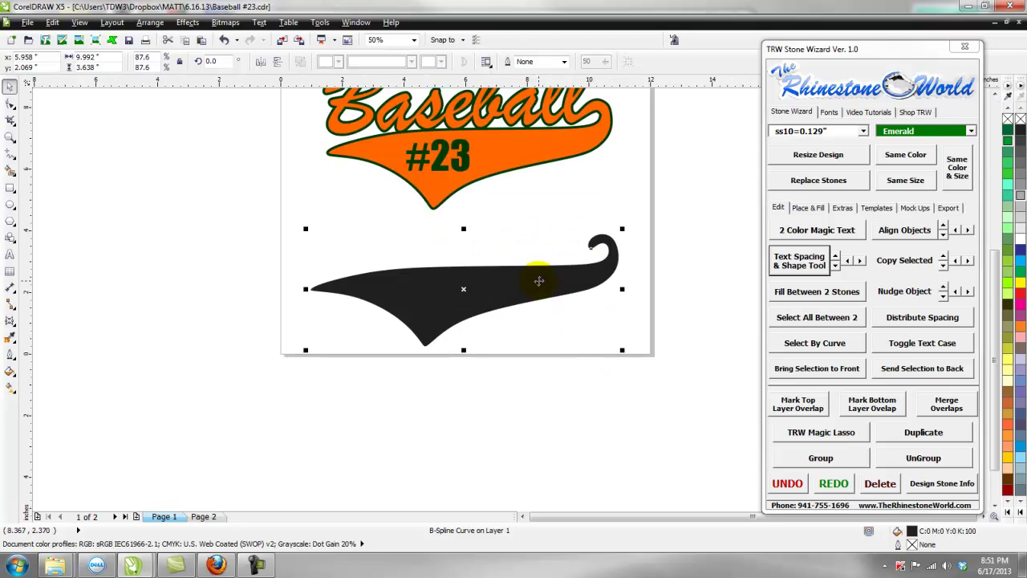
left_click_drag(539, 280, 528, 368)
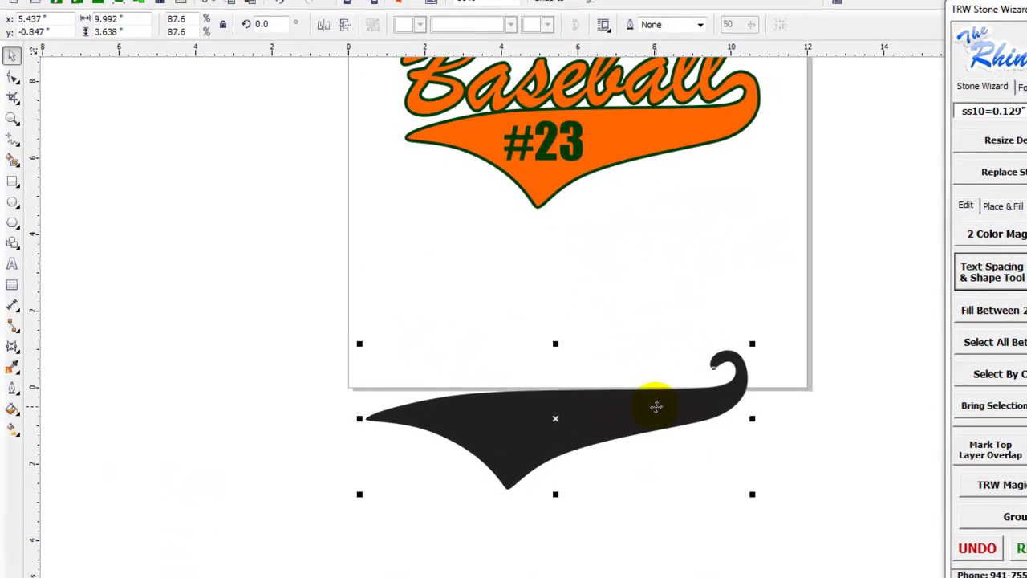
left_click_drag(656, 407, 672, 423)
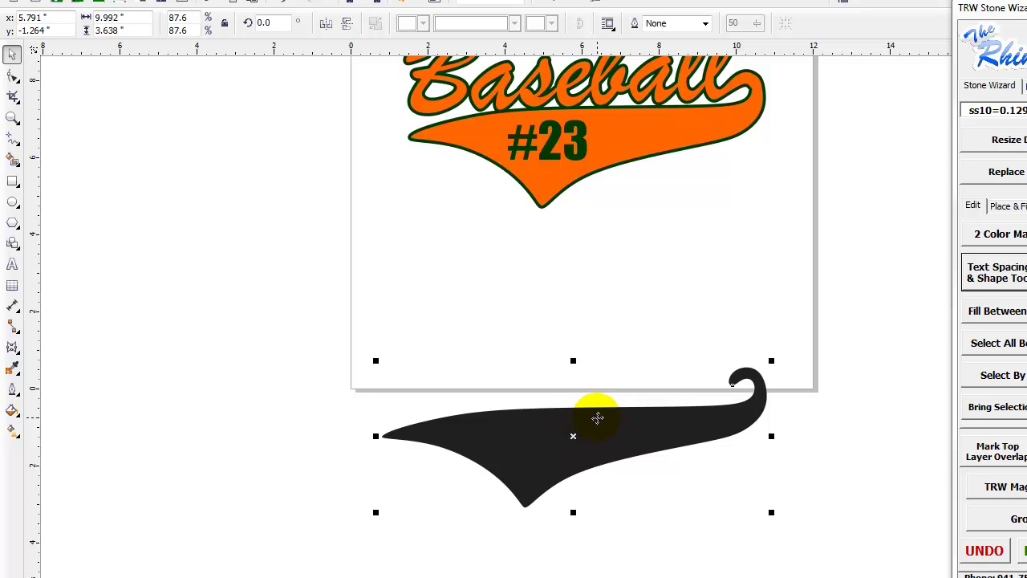
left_click_drag(626, 430, 602, 451)
left_click(633, 357)
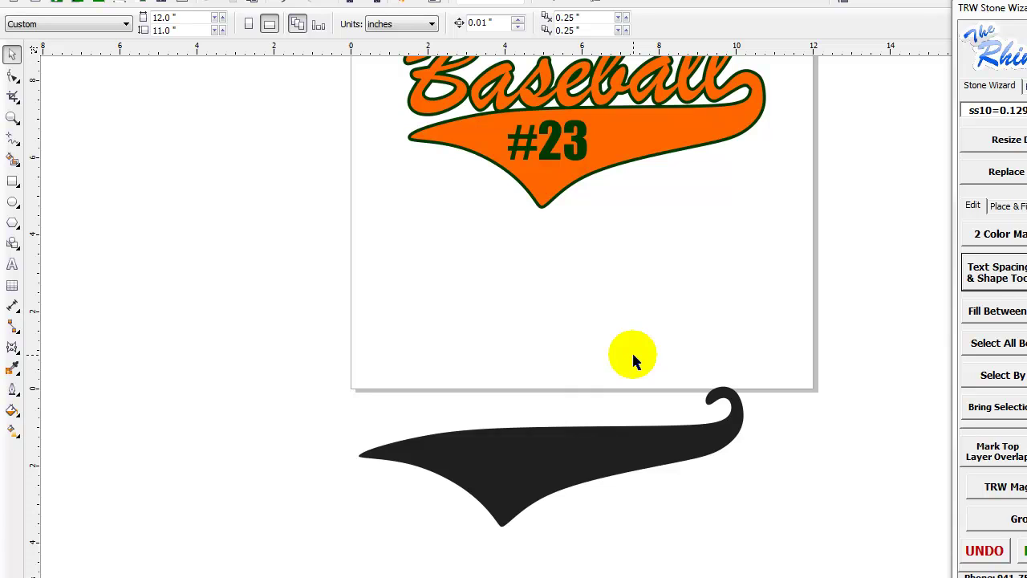
Step: Add the artistic text "Baseball" just above the black swoosh and set its font to Brush Script MT
left_click(12, 264)
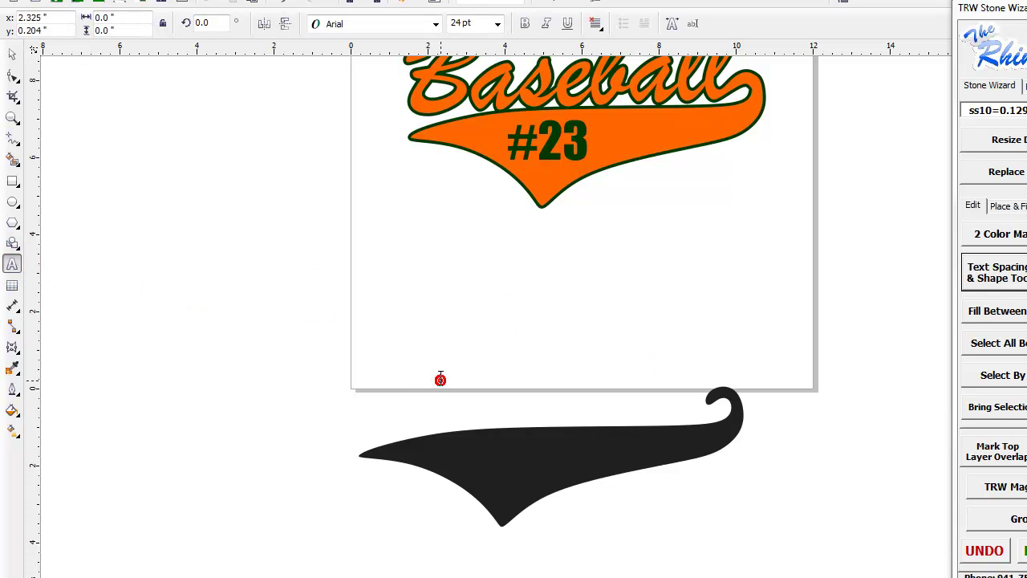
left_click(440, 379)
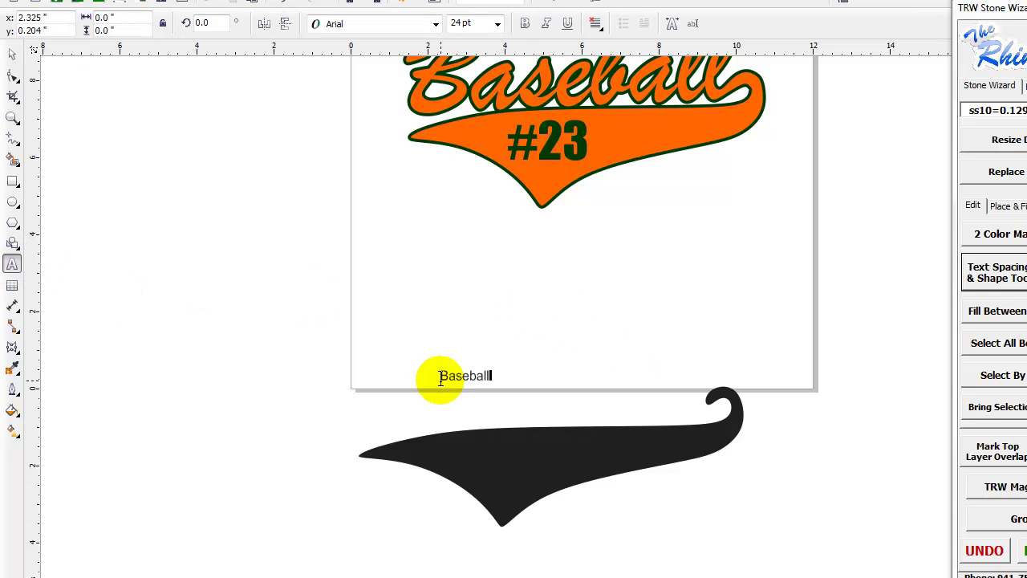
left_click(12, 54)
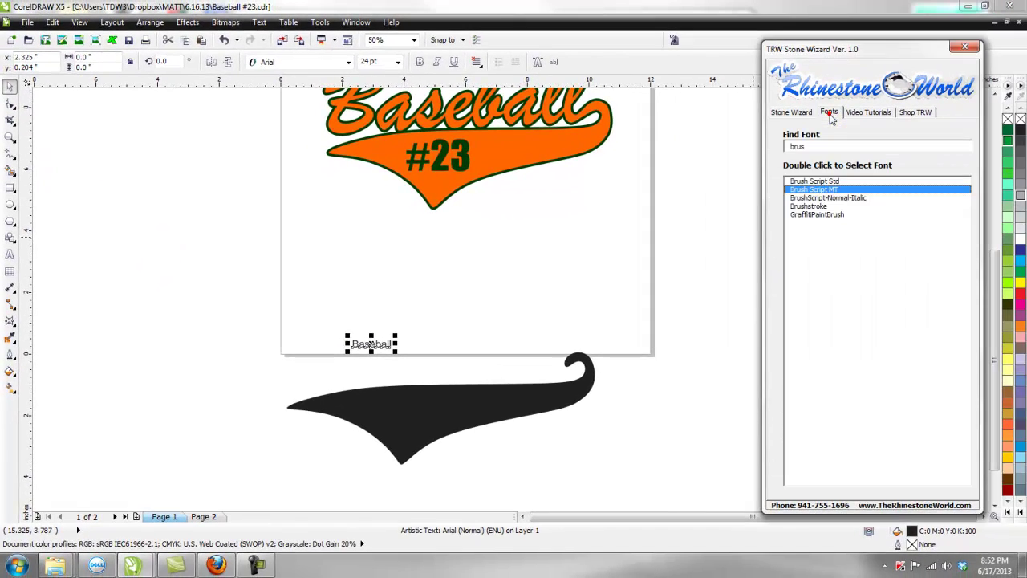
double_click(815, 182)
double_click(815, 189)
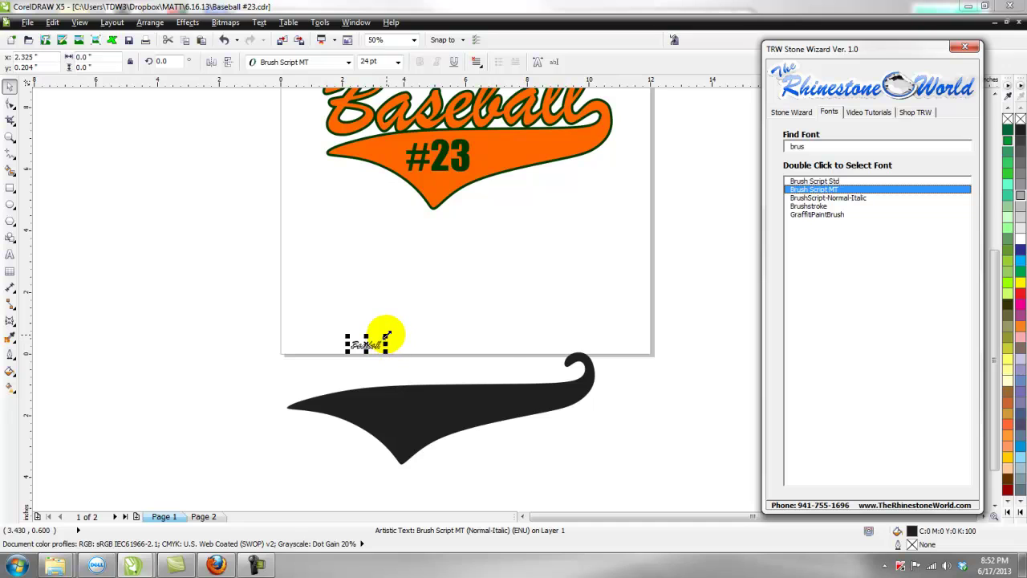
Step: Enlarge the new Baseball text to about 9.58 in wide, seat it on the swoosh, and stretch it to about 2.61 in tall
left_click_drag(386, 337, 653, 230)
left_click_drag(607, 309, 529, 342)
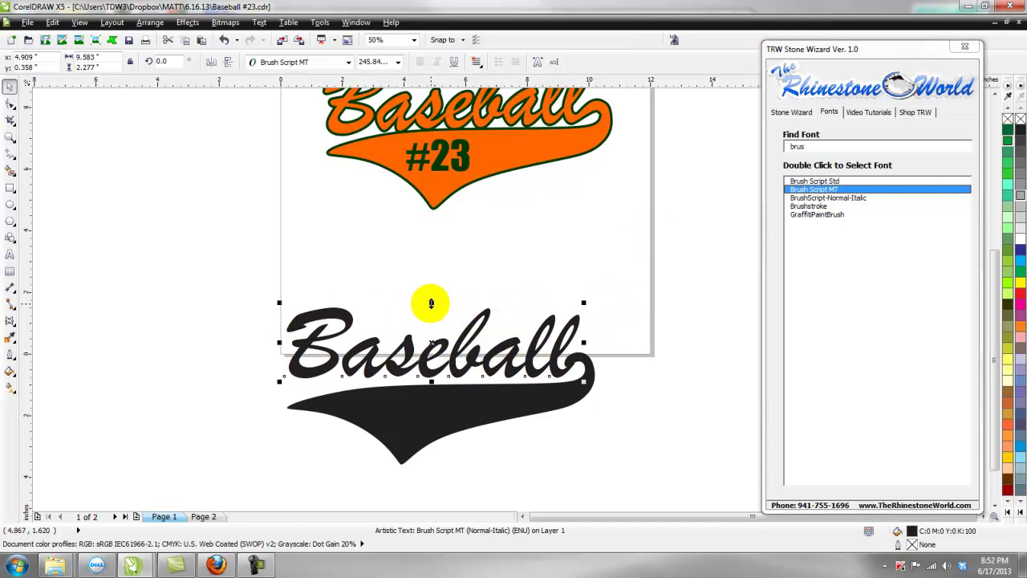
left_click_drag(431, 304, 429, 292)
Step: Rotate the black Baseball text about 2.1 degrees and reposition it so the final l meets the swoosh's curl
left_click(522, 344)
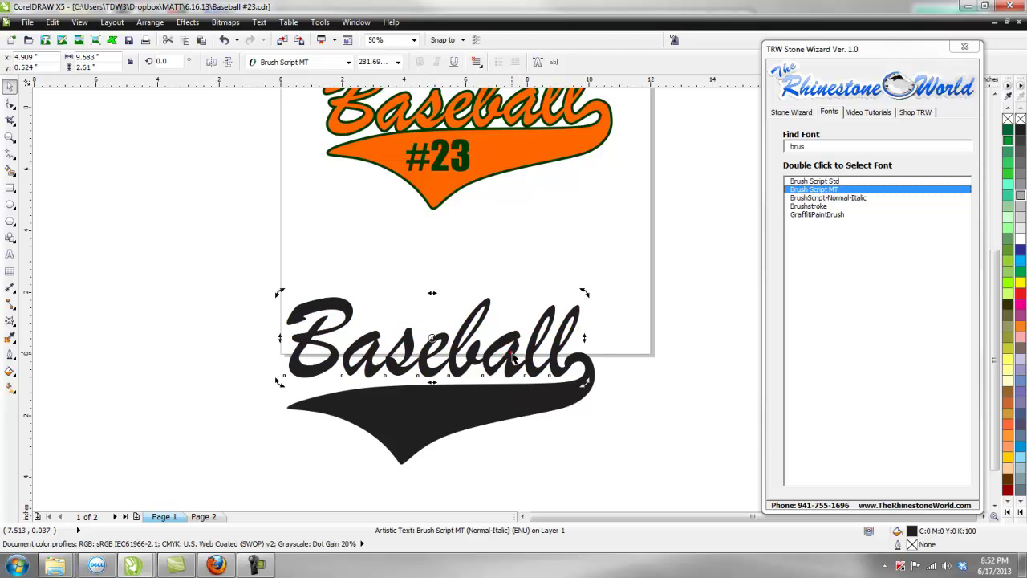
left_click_drag(584, 292, 585, 286)
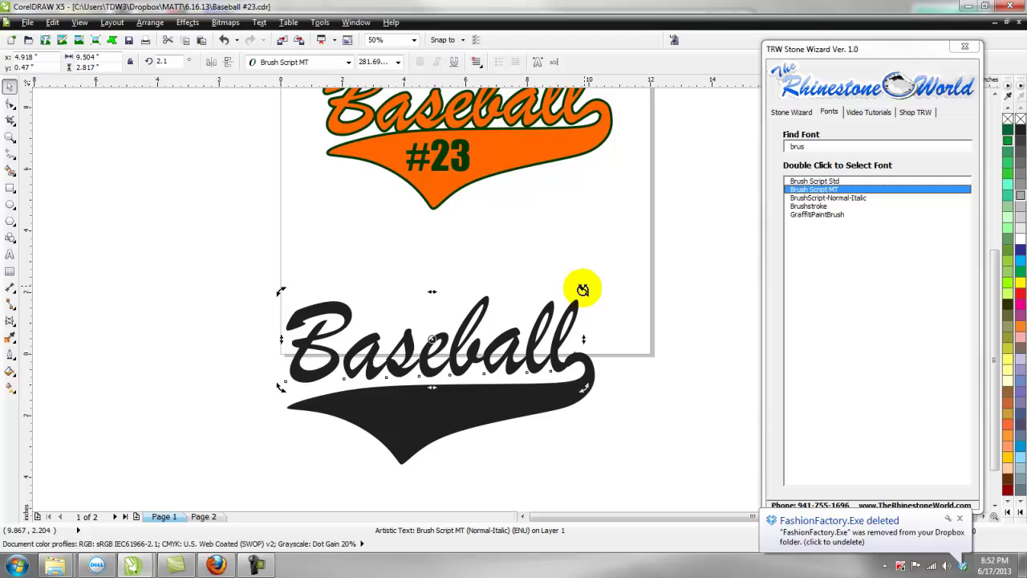
left_click(553, 354)
left_click_drag(552, 355, 489, 355)
scroll(519, 383, "up", 2)
scroll(489, 355, "down", 2)
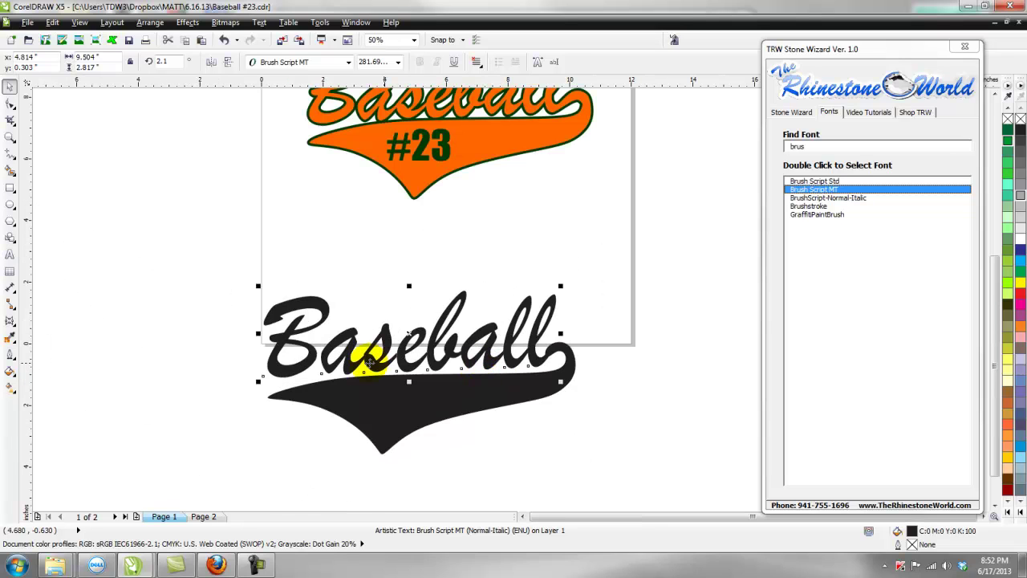
Step: Scale the black Baseball text up to about 9.85 in wide and widen the swoosh to about 10.33 in
left_click_drag(257, 286, 245, 280)
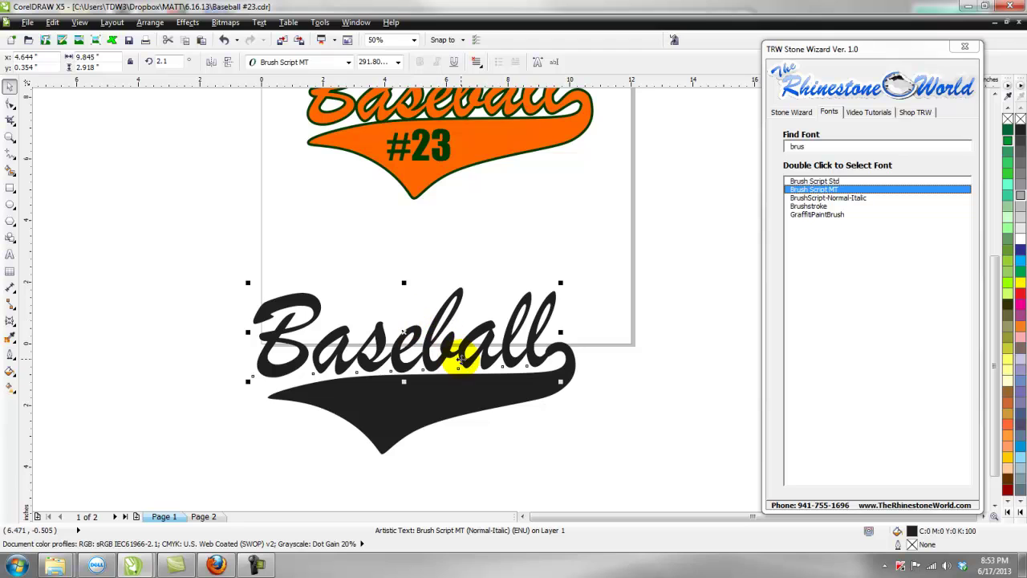
scroll(459, 358, "up", 2)
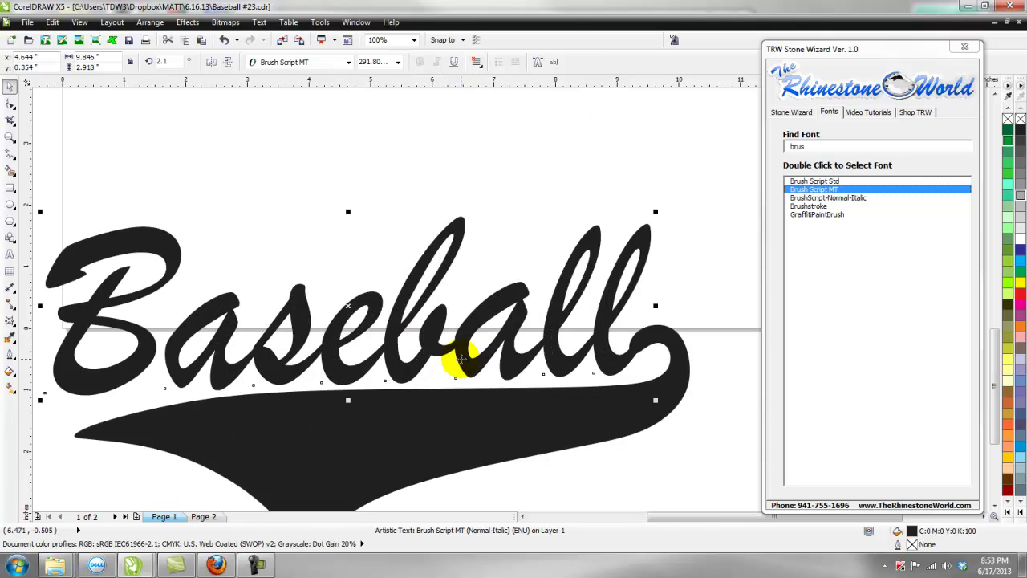
left_click(470, 431)
scroll(470, 431, "down", 2)
left_click_drag(260, 423, 251, 424)
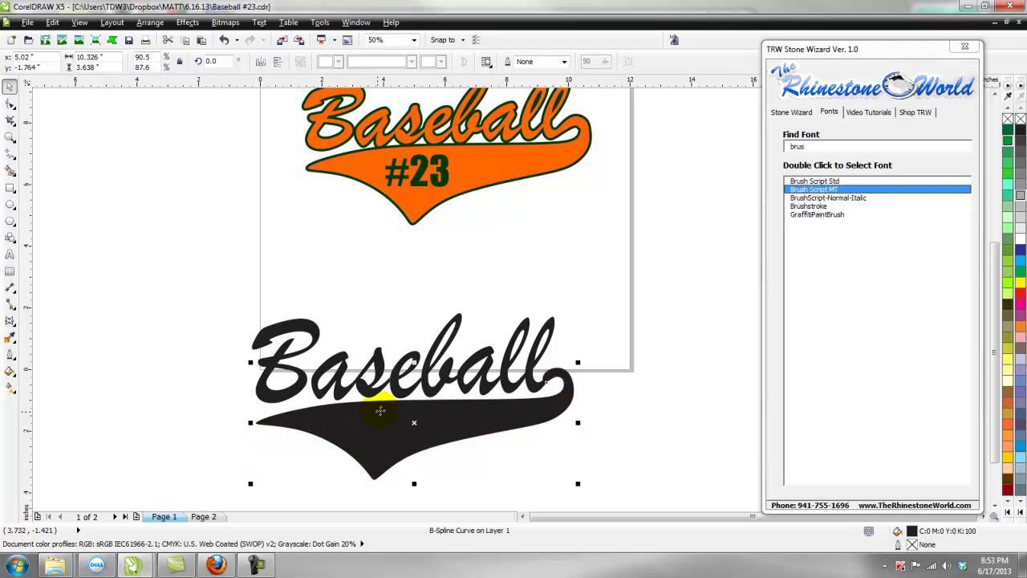
left_click(520, 464)
Step: Nudge the black Baseball text slightly down toward the swoosh's upper edge
scroll(470, 385, "up", 4)
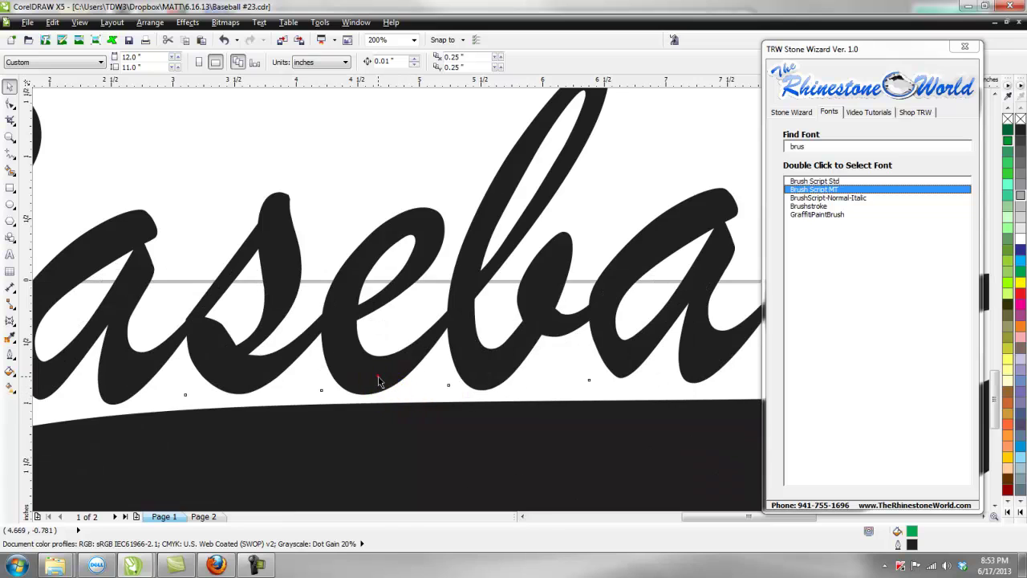
left_click(378, 378)
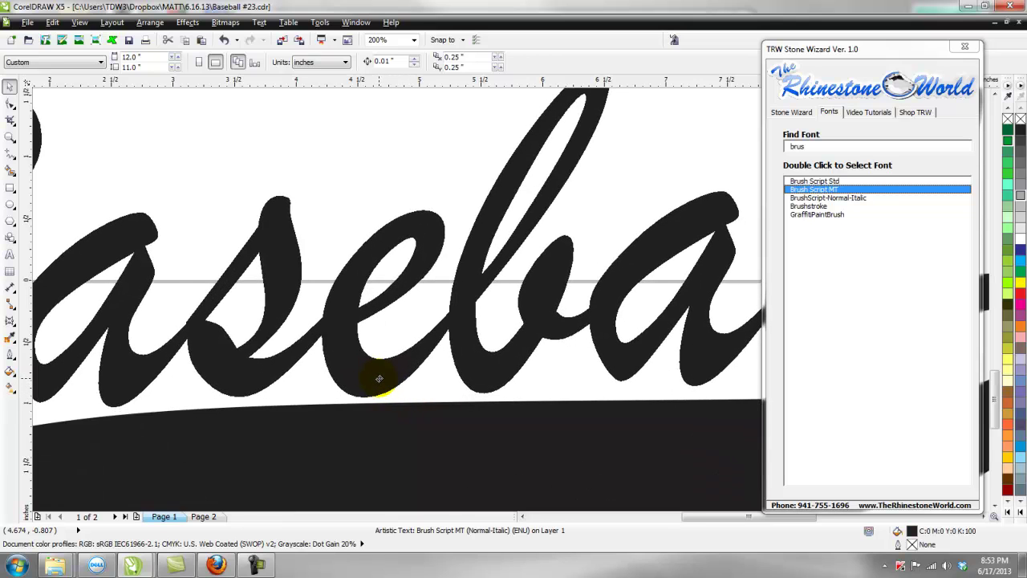
scroll(379, 378, "down", 4)
left_click(484, 449)
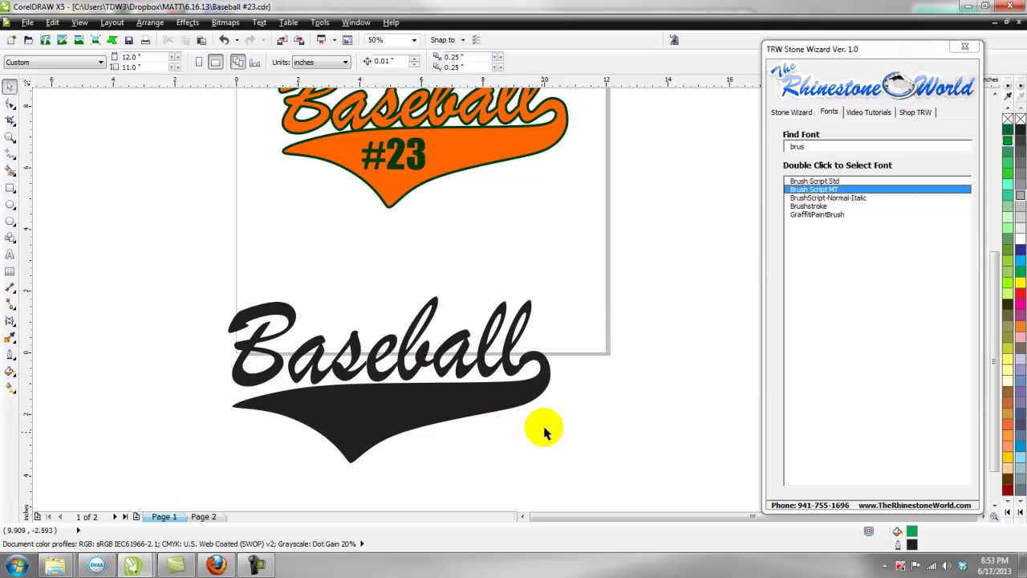
Step: Move the black Baseball text away from the swoosh and undo that move
left_click(511, 350)
left_click(493, 397, "shift")
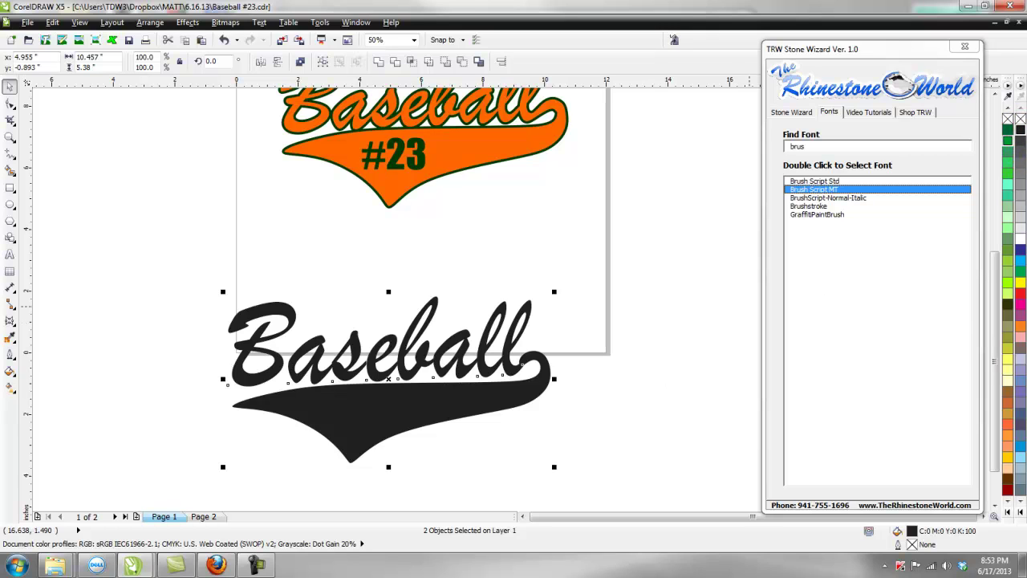
left_click(617, 374)
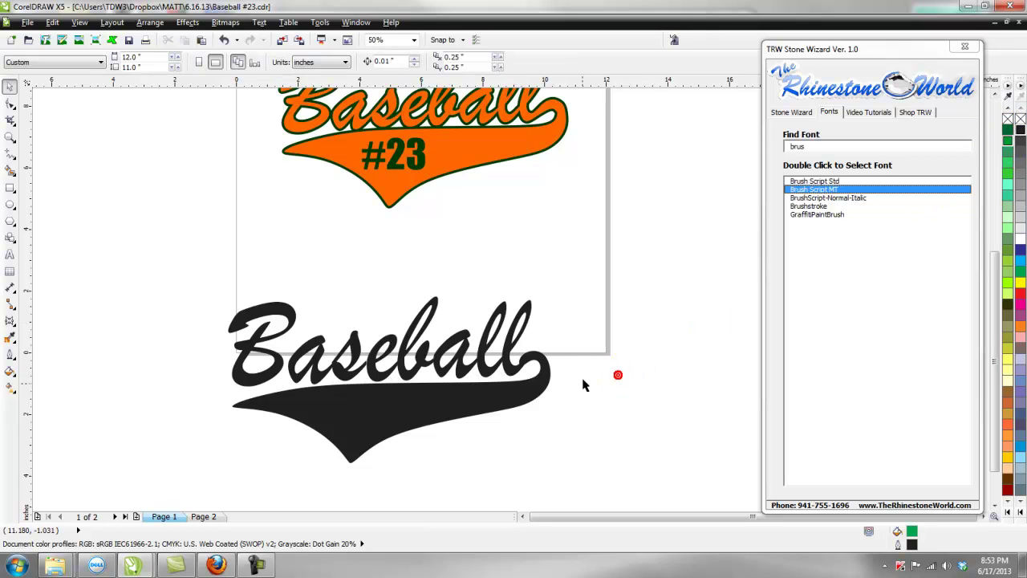
left_click(499, 351)
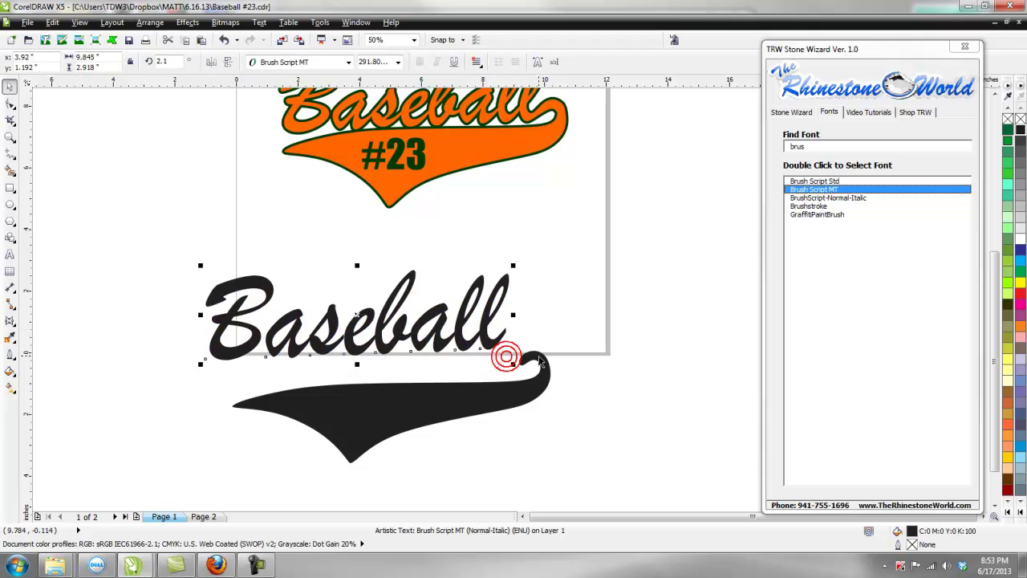
left_click(629, 332)
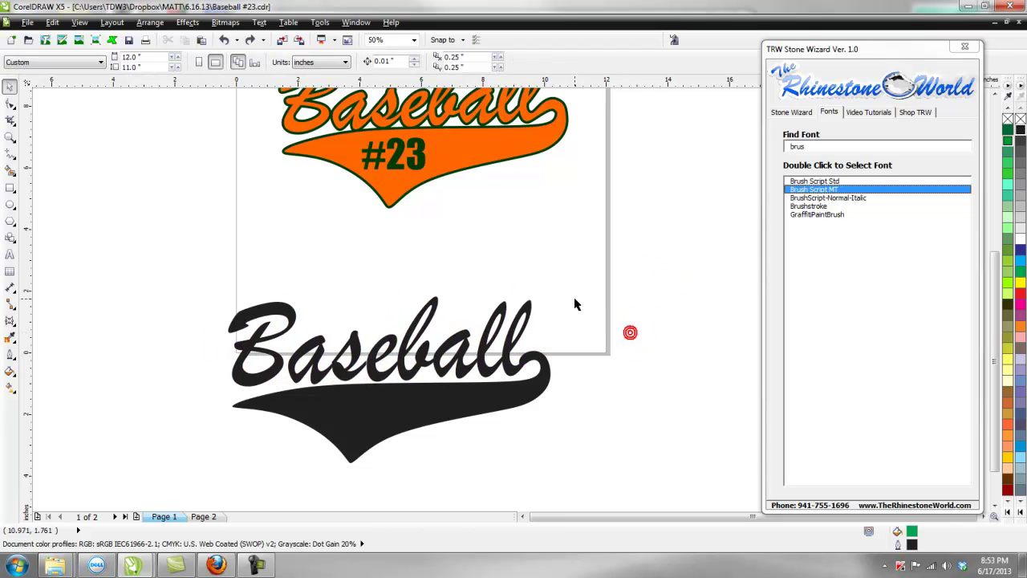
Step: Weld the black Baseball text and the swoosh into one shape, and move it slightly up from its former place
left_click_drag(590, 254, 204, 488)
left_click(150, 23)
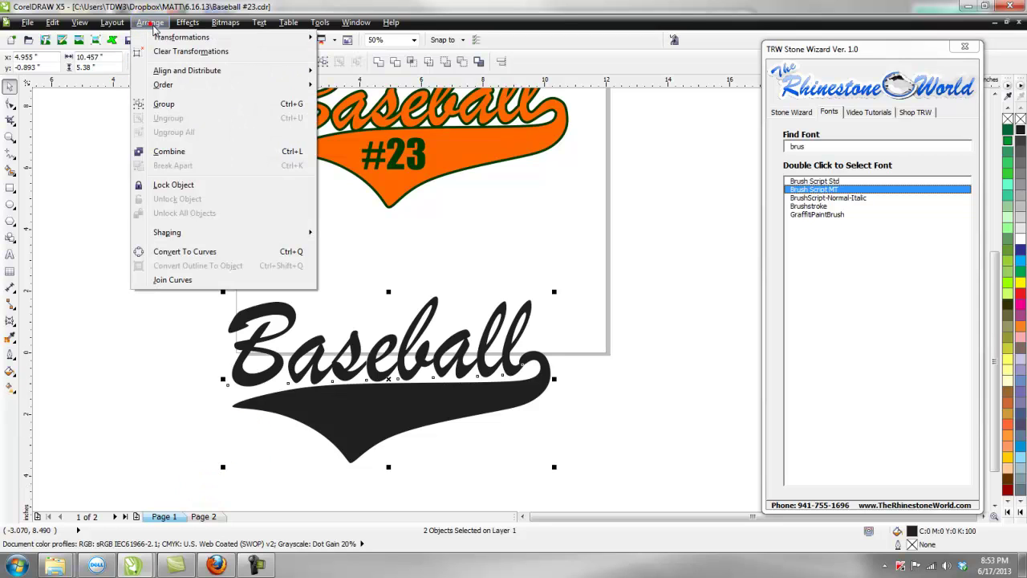
mouse_move(184, 232)
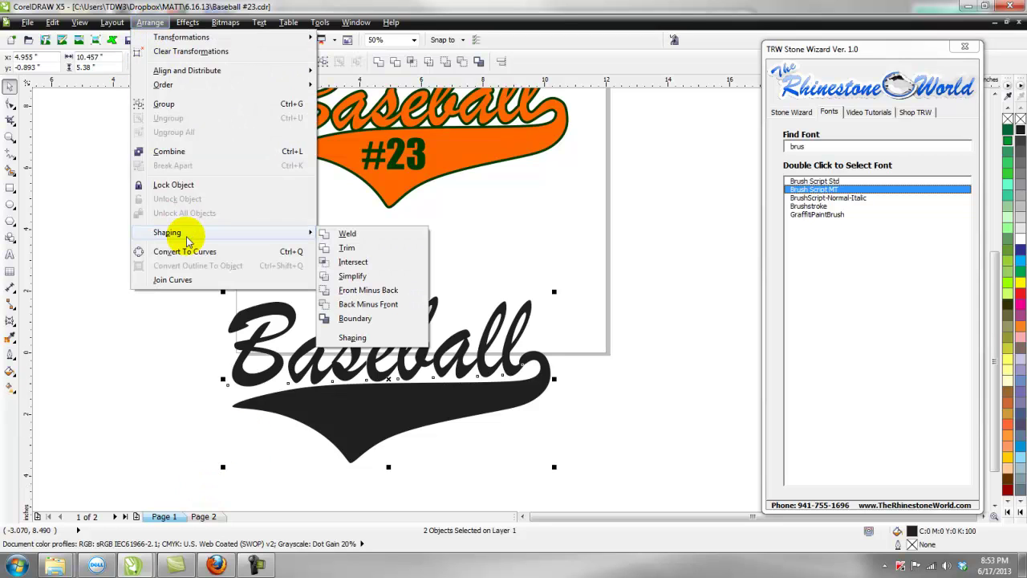
left_click(344, 233)
left_click_drag(426, 376, 574, 282)
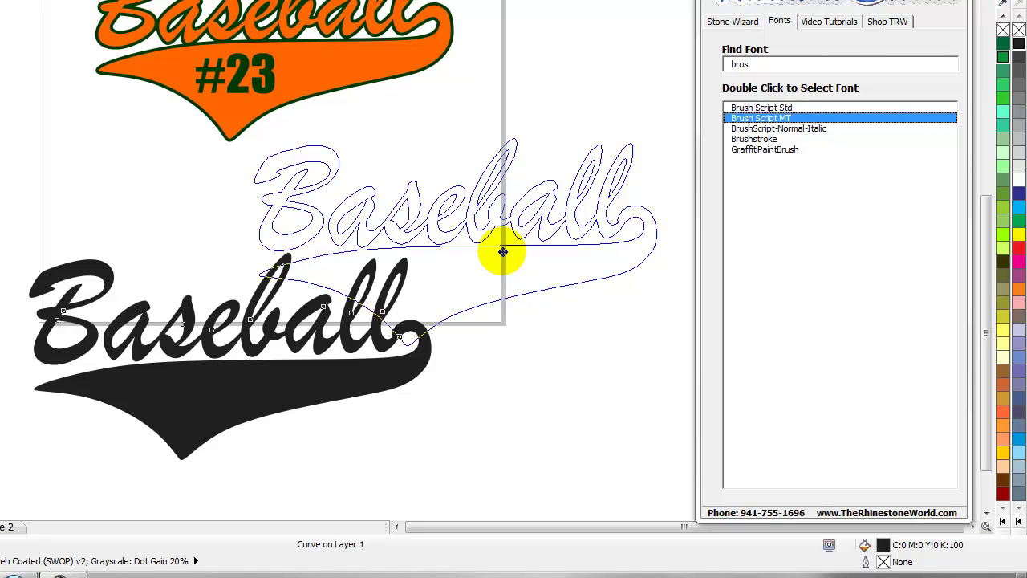
left_click_drag(502, 252, 280, 339)
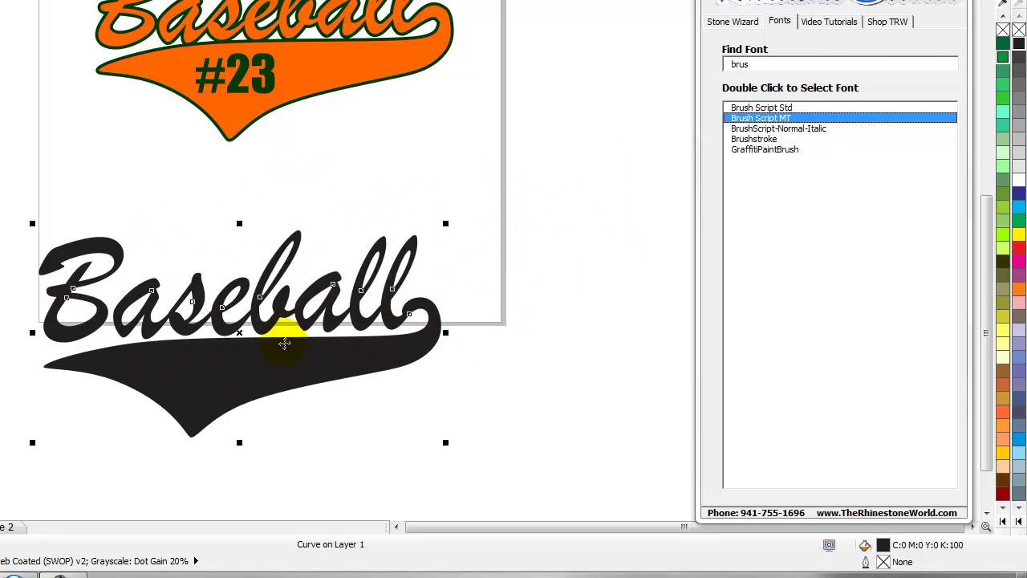
Step: Switch the drawing display to wireframe to check the outlines of the welded Baseball shape
scroll(298, 321, "up", 2)
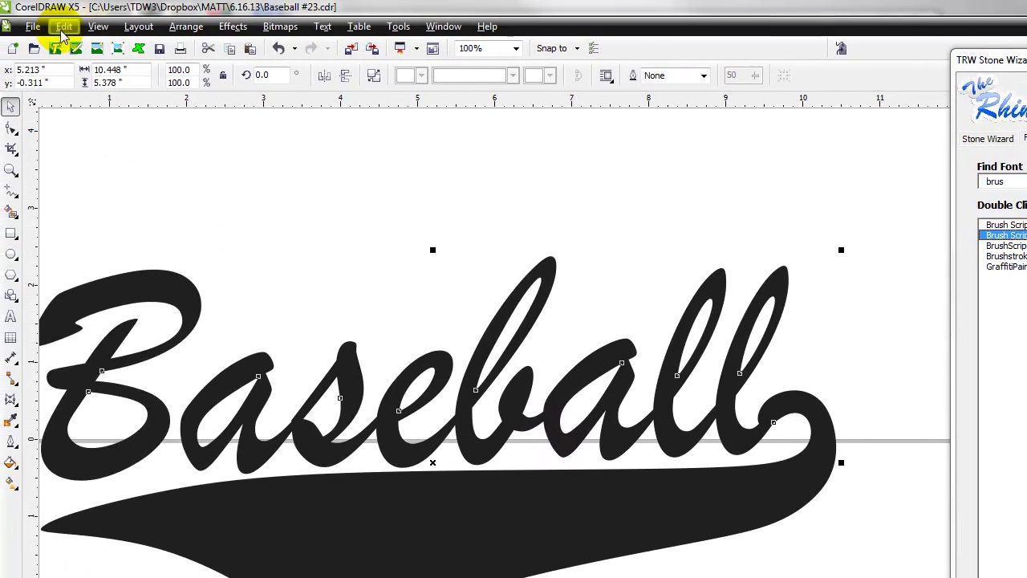
left_click(64, 25)
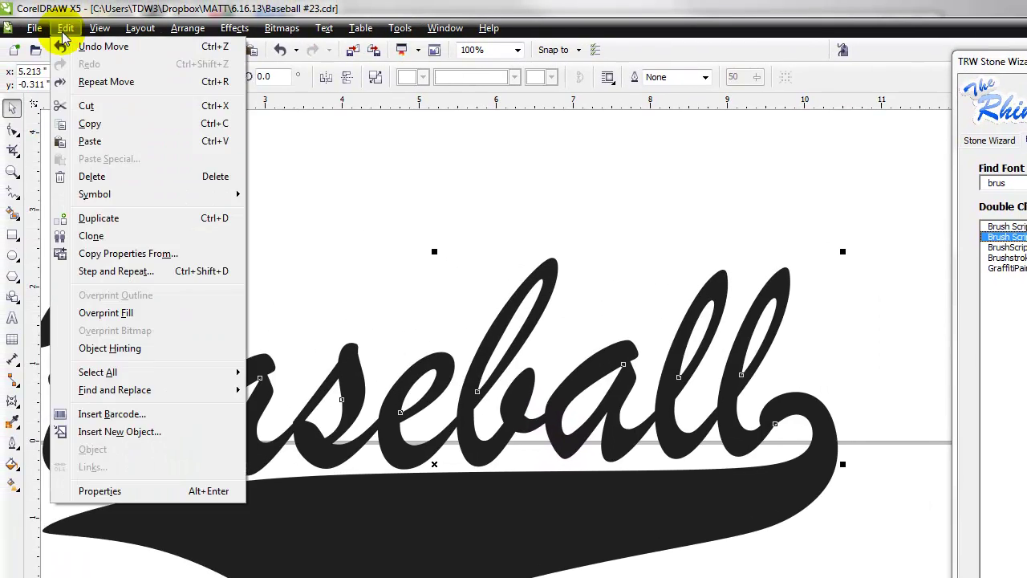
mouse_move(91, 25)
left_click(128, 60)
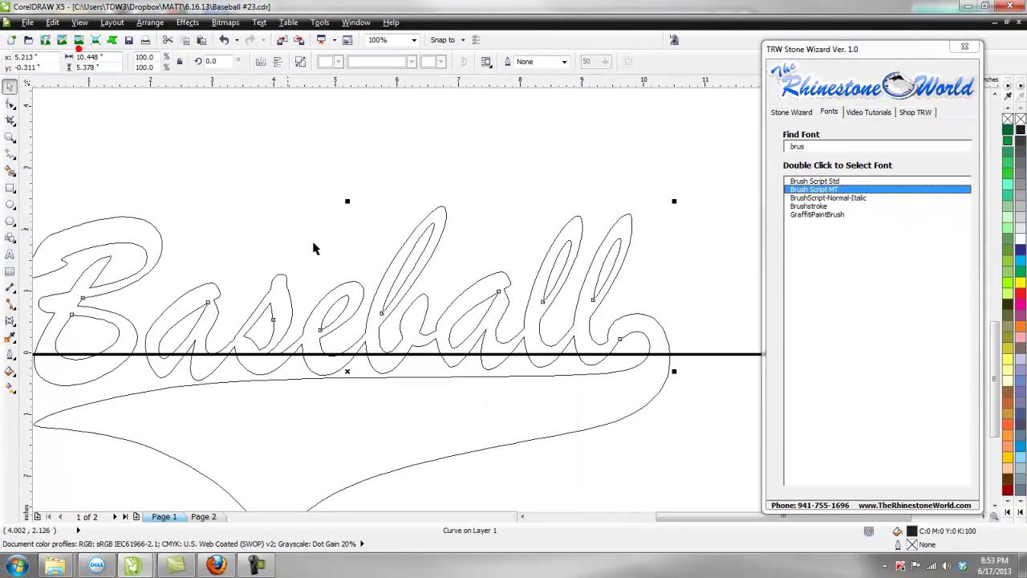
scroll(504, 348, "up", 2)
scroll(508, 354, "down", 3)
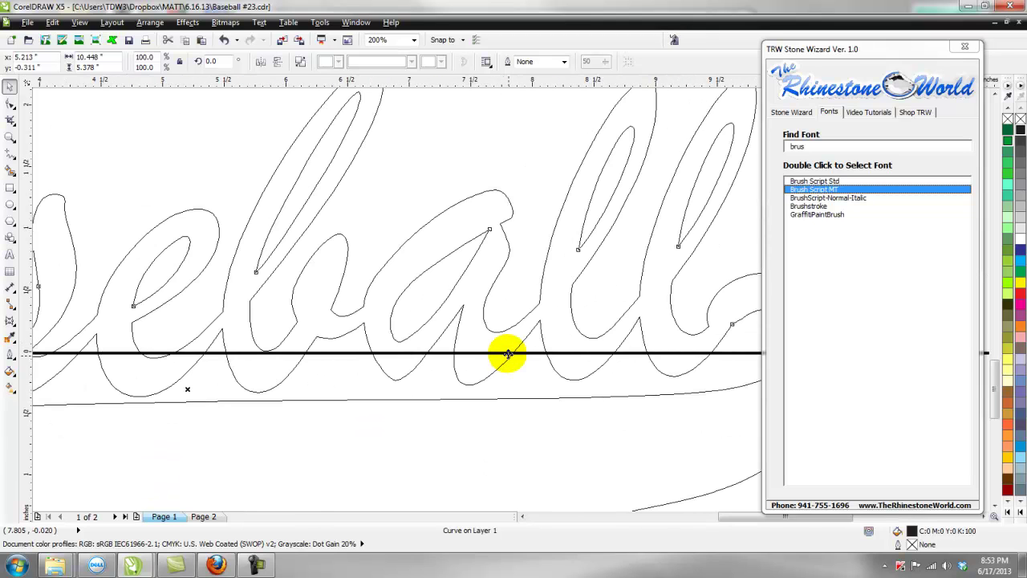
Step: Delete the two stray nodes in the Baseball outline where the first a joins the s
scroll(365, 349, "up", 3)
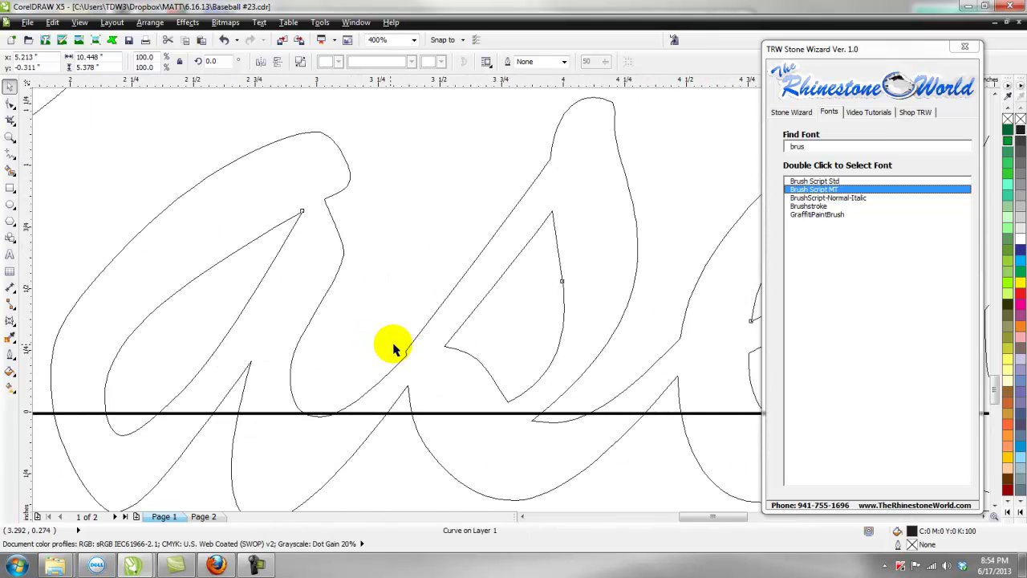
scroll(398, 353, "up", 1)
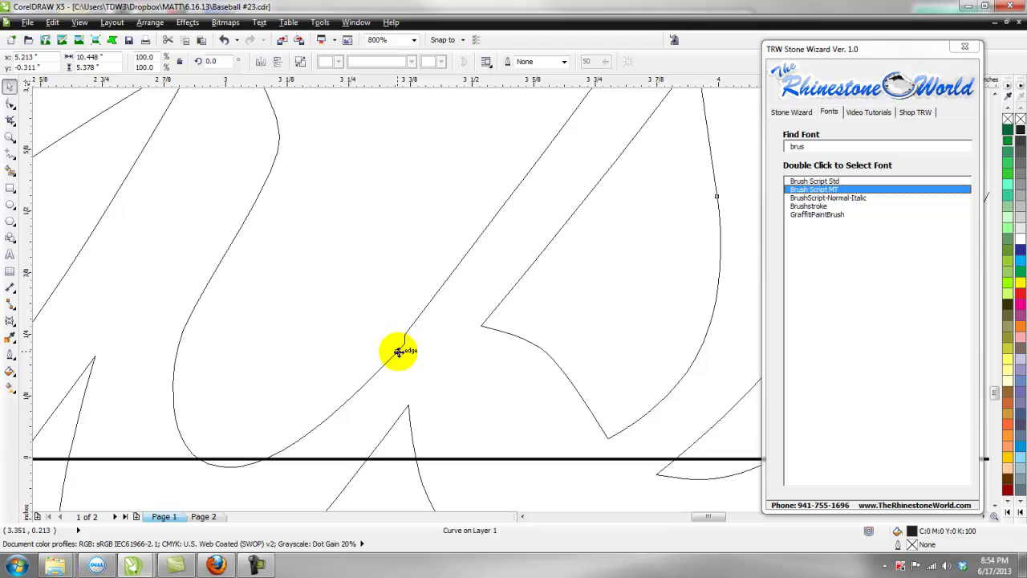
key("F10")
left_click_drag(376, 324, 419, 362)
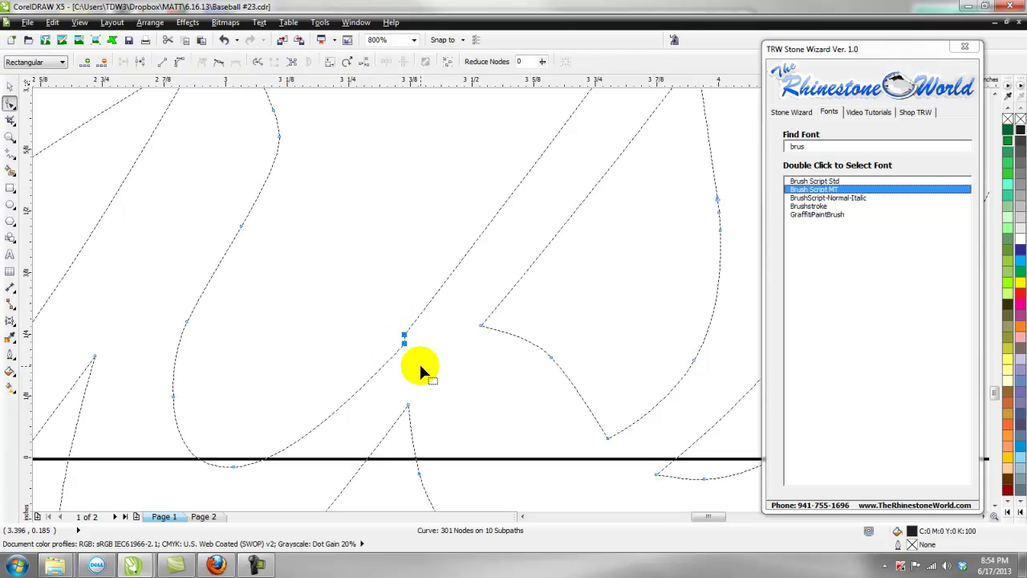
key("Delete")
Step: Delete the extra outline nodes in the dip where the last l joins the swoosh
scroll(415, 332, "down", 1)
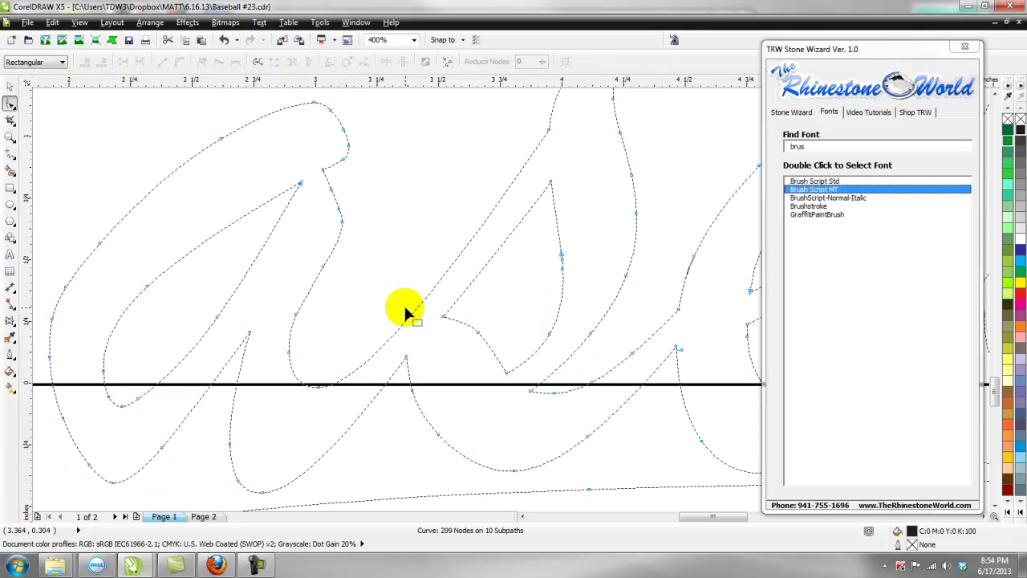
scroll(365, 331, "down", 2)
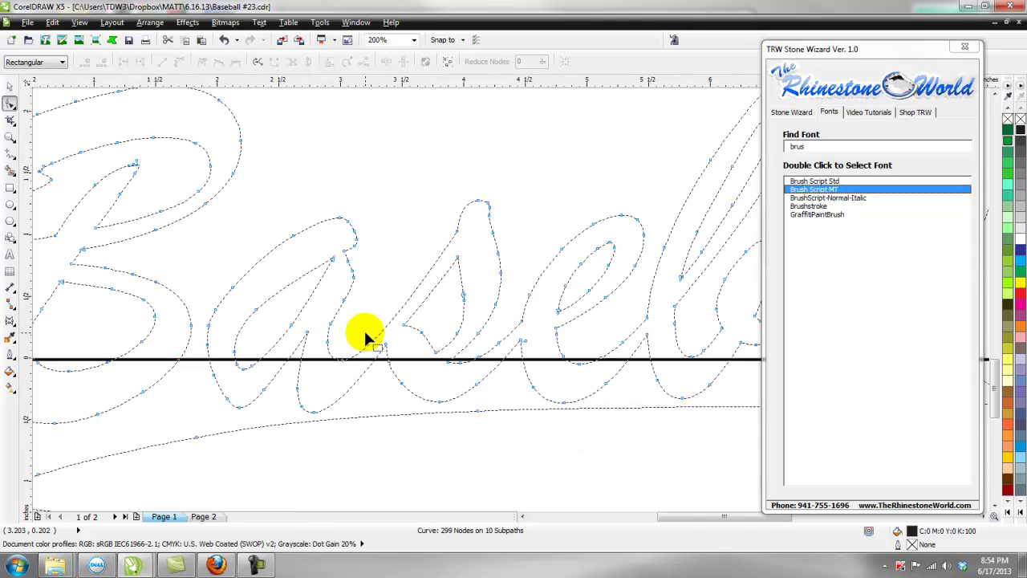
scroll(644, 336, "up", 2)
scroll(644, 336, "down", 3)
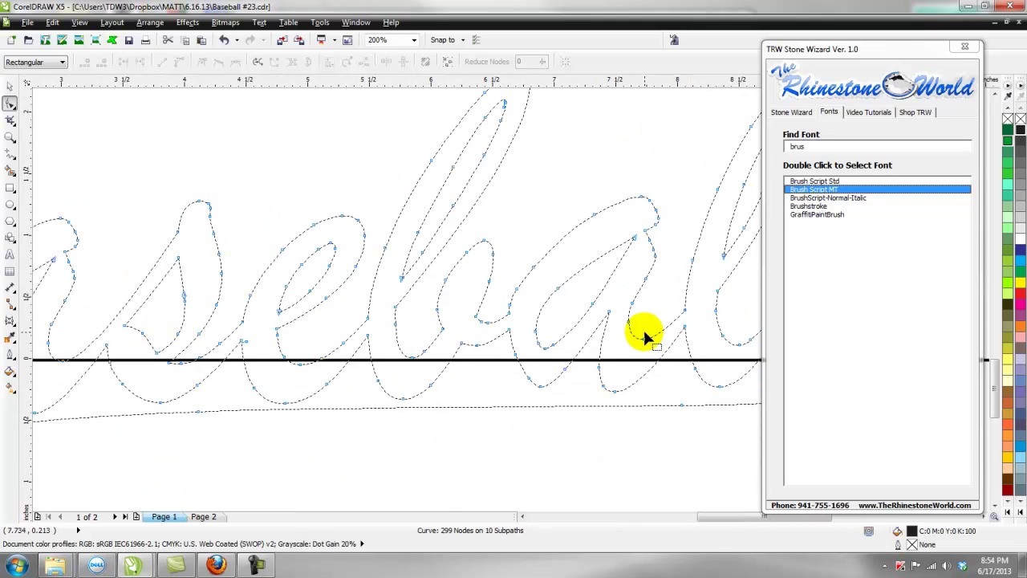
scroll(695, 333, "up", 3)
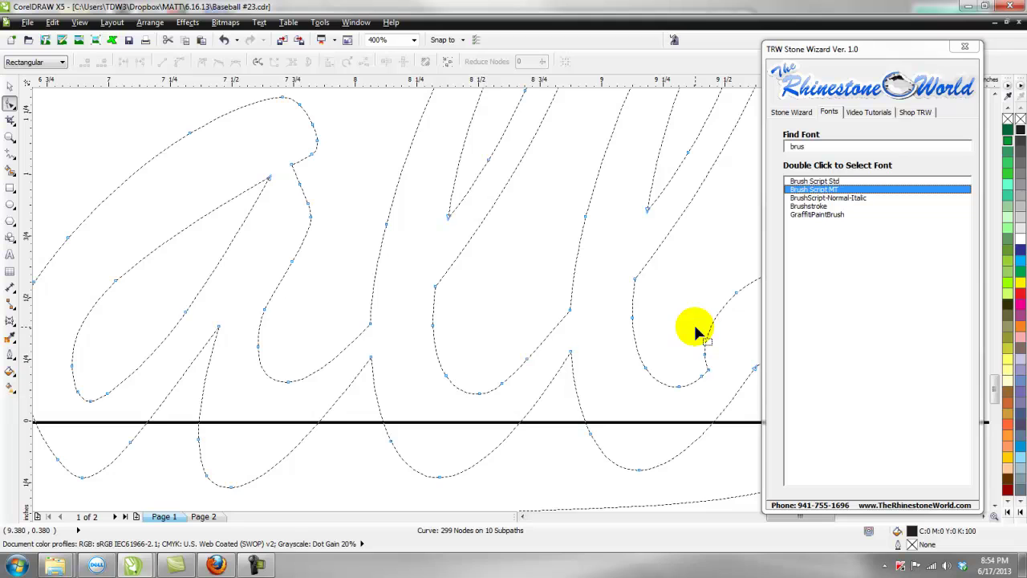
scroll(699, 353, "down", 3)
scroll(729, 360, "up", 3)
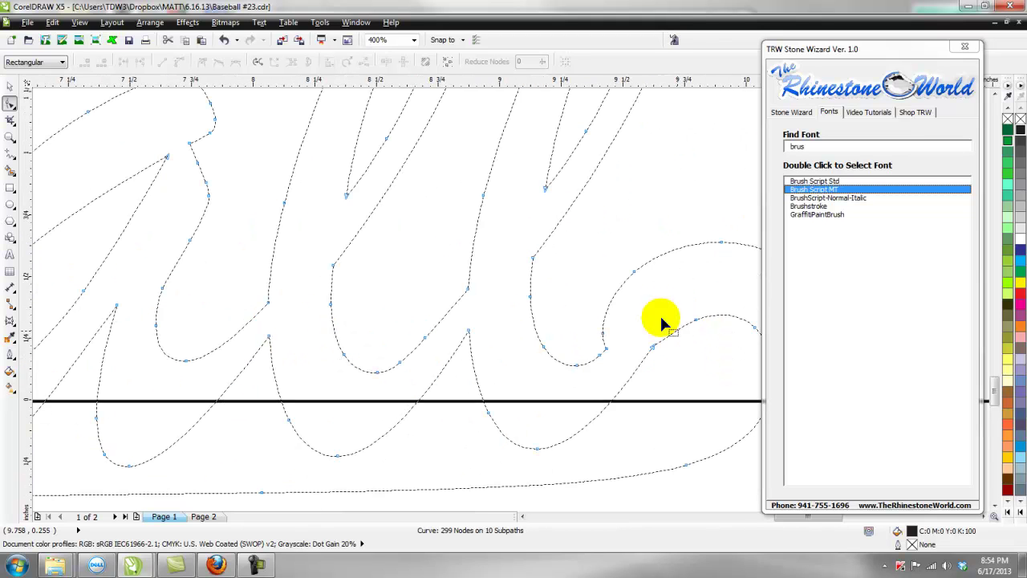
left_click_drag(585, 321, 623, 362)
key("Delete")
left_click(582, 363)
double_click(584, 362)
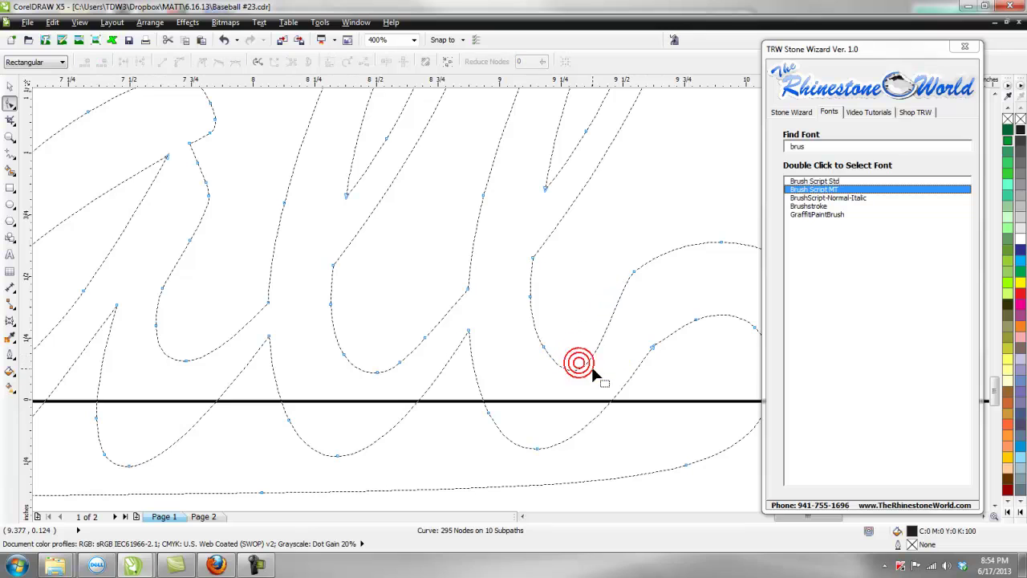
Step: Delete the node on the rise from the last l to the swoosh, and smooth the dip with its curve handle
left_click(634, 274)
key("Delete")
left_click(543, 348)
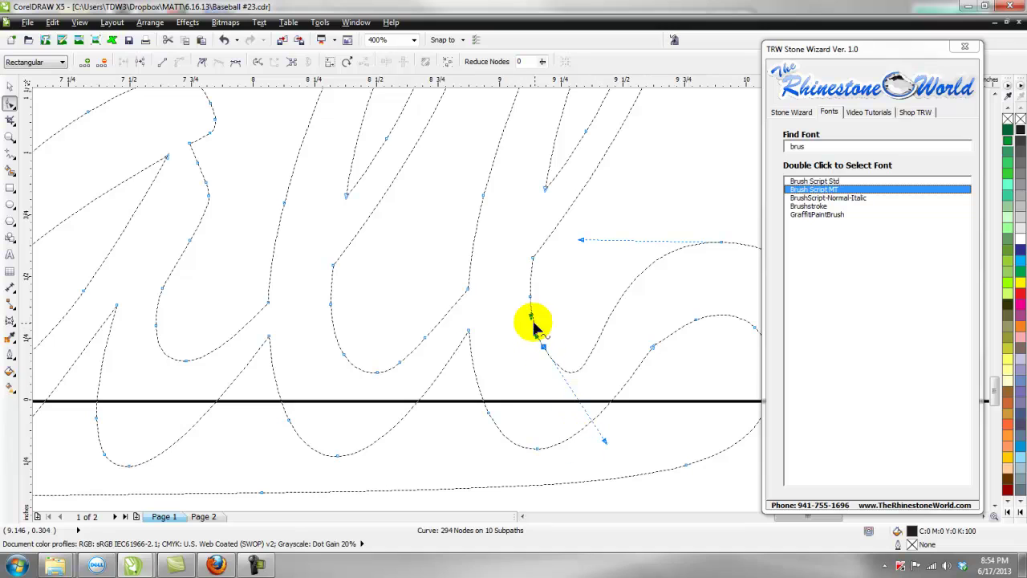
left_click_drag(600, 438, 610, 395)
Step: Delete the corner node on the lower edge of the swoosh's join and the excess nodes along the last l's lower inner edge
scroll(609, 395, "down", 2)
scroll(638, 370, "up", 3)
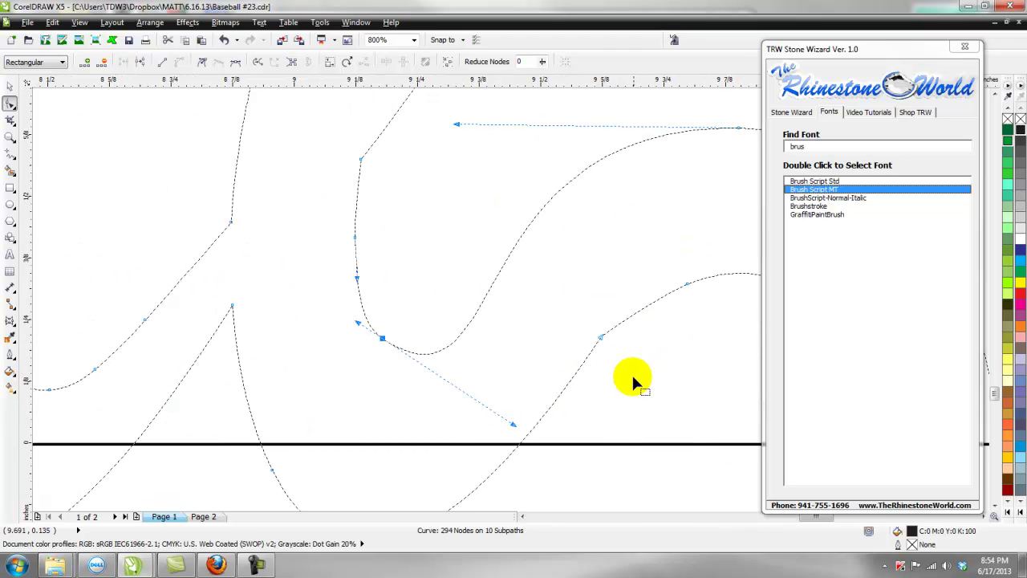
key("Delete")
scroll(607, 362, "down", 1)
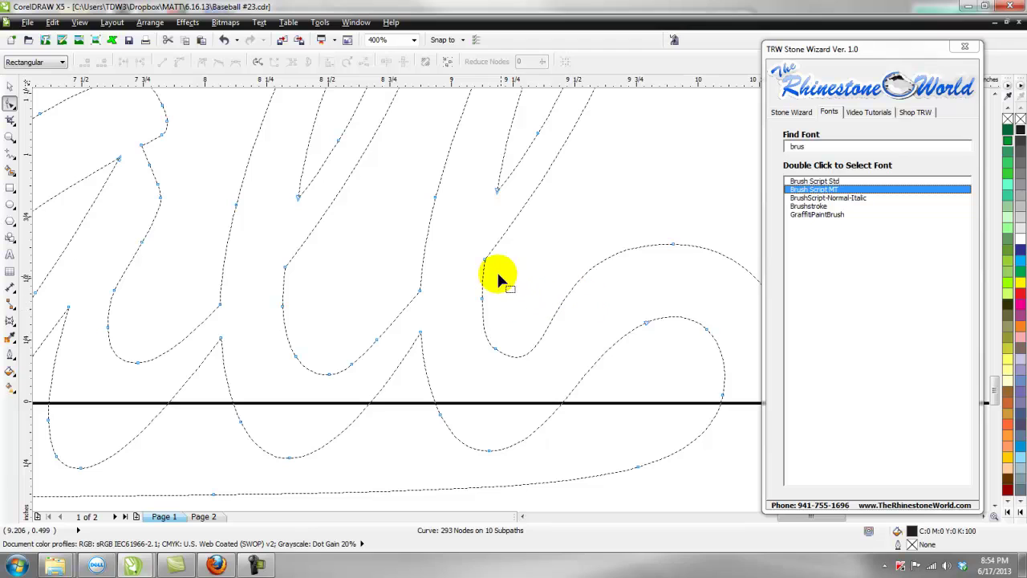
double_click(479, 258)
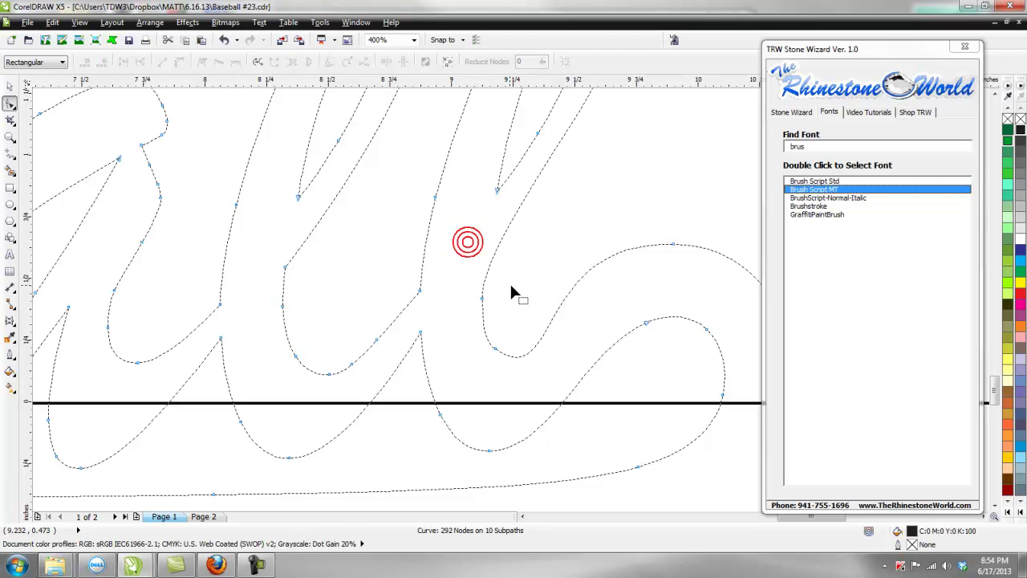
double_click(469, 287)
scroll(504, 357, "down", 1)
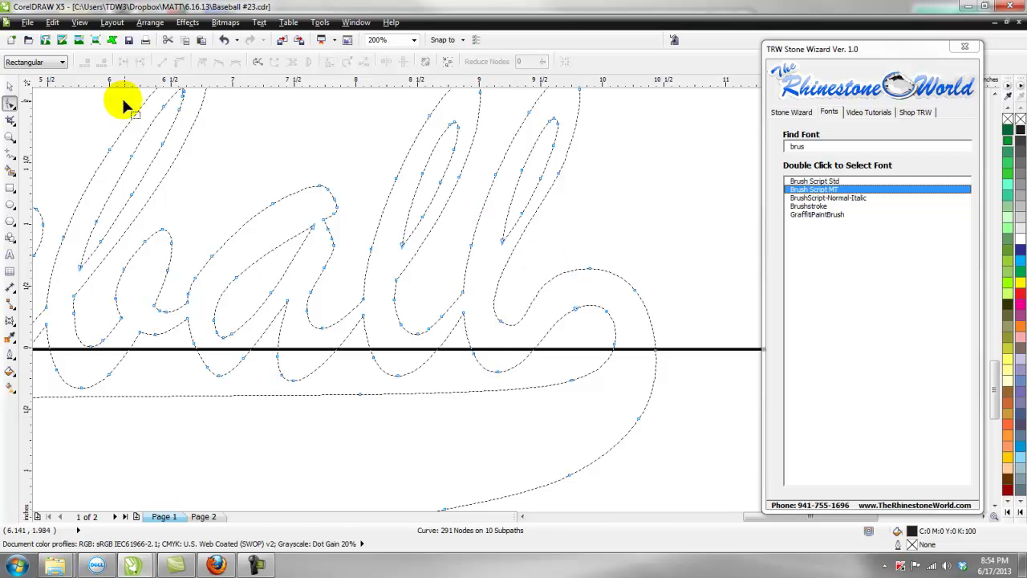
Step: Switch the drawing display to Enhanced and deselect the welded Baseball shape
left_click(10, 86)
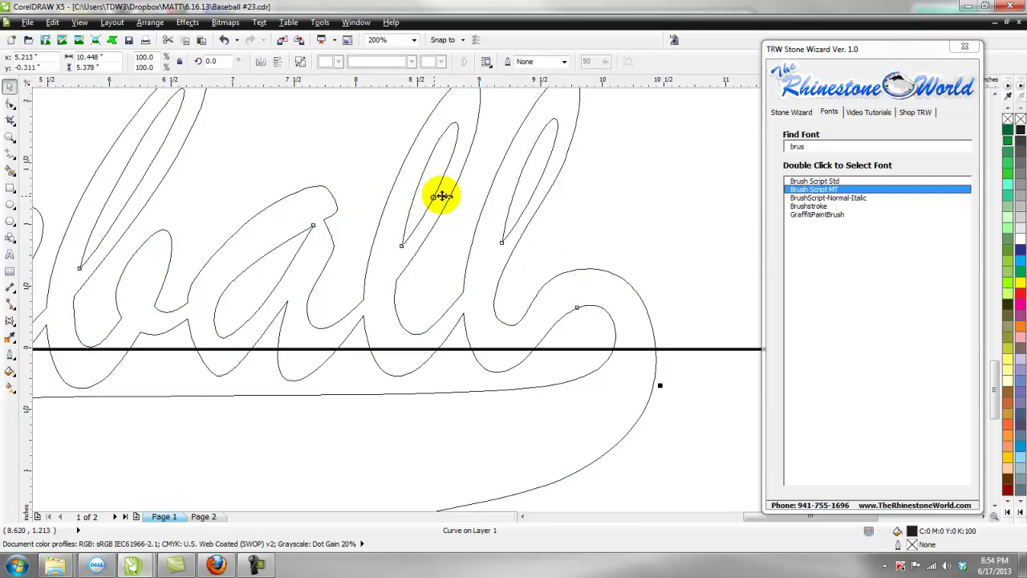
left_click(56, 22)
mouse_move(80, 22)
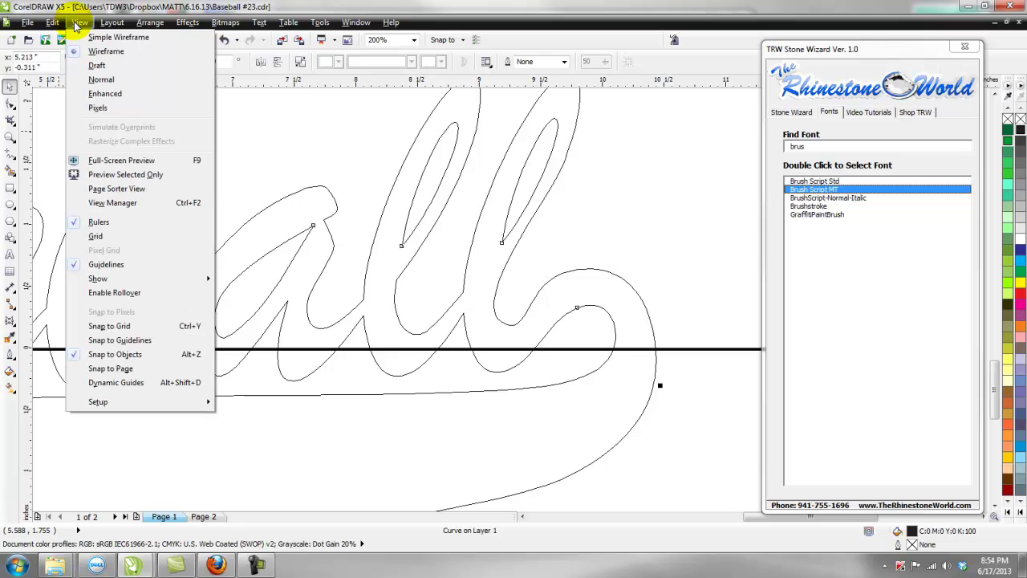
left_click(105, 94)
left_click(322, 159)
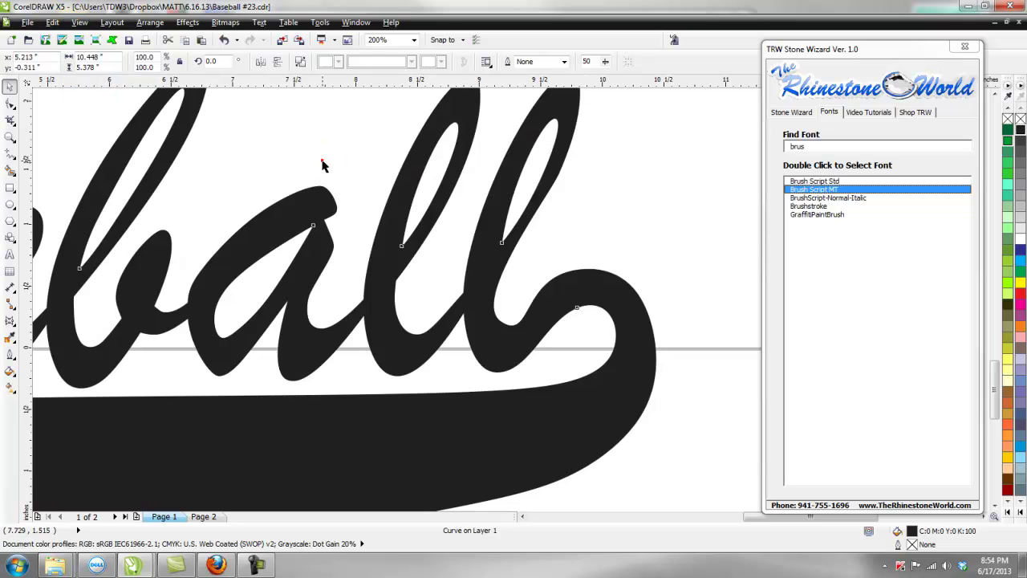
Step: Compare the filled black Baseball shape with the orange Baseball #23 design, and examine its lettering up close
scroll(322, 159, "down", 3)
scroll(324, 165, "down", 1)
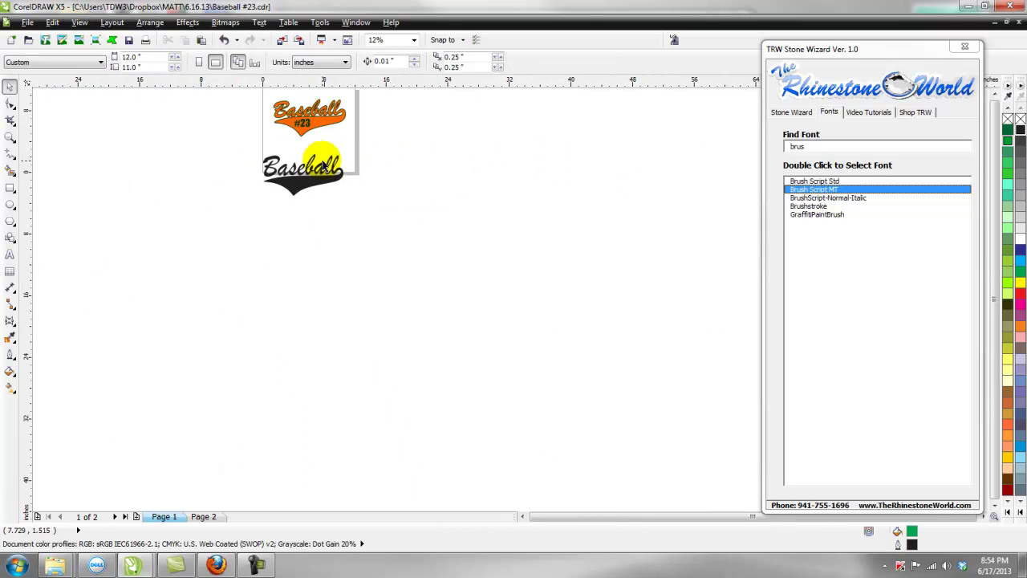
scroll(302, 111, "up", 1)
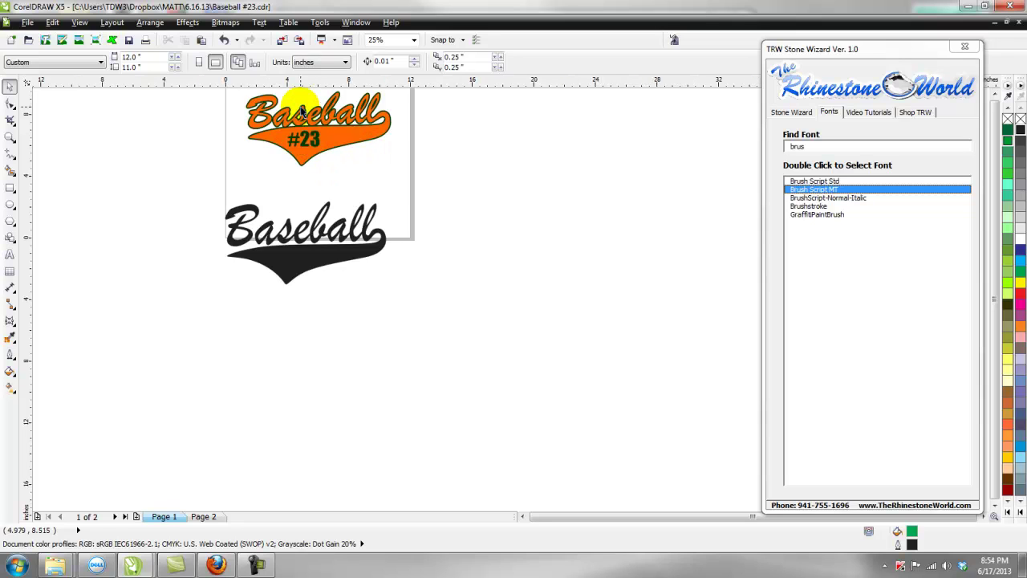
scroll(277, 177, "up", 1)
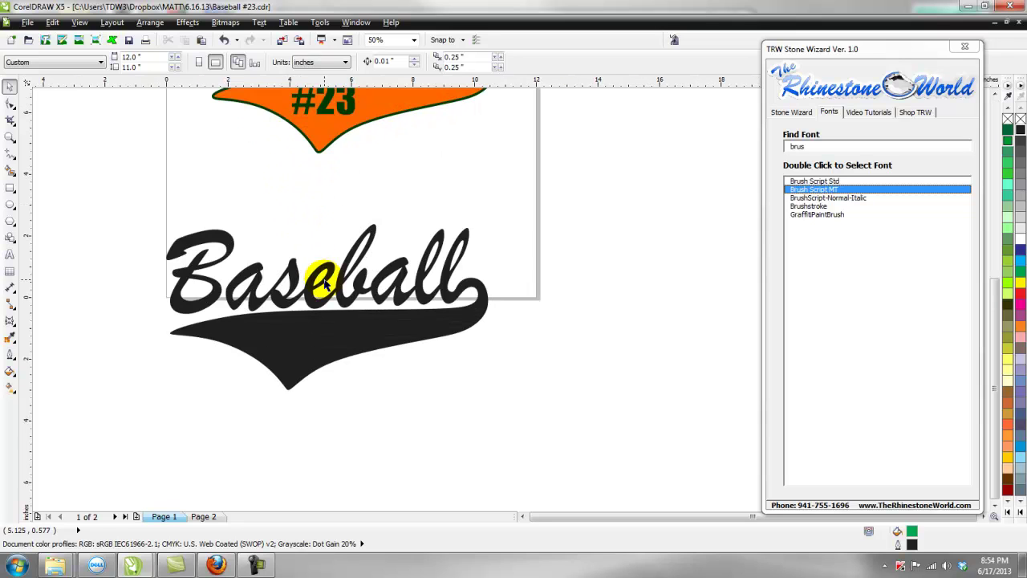
scroll(325, 283, "down", 1)
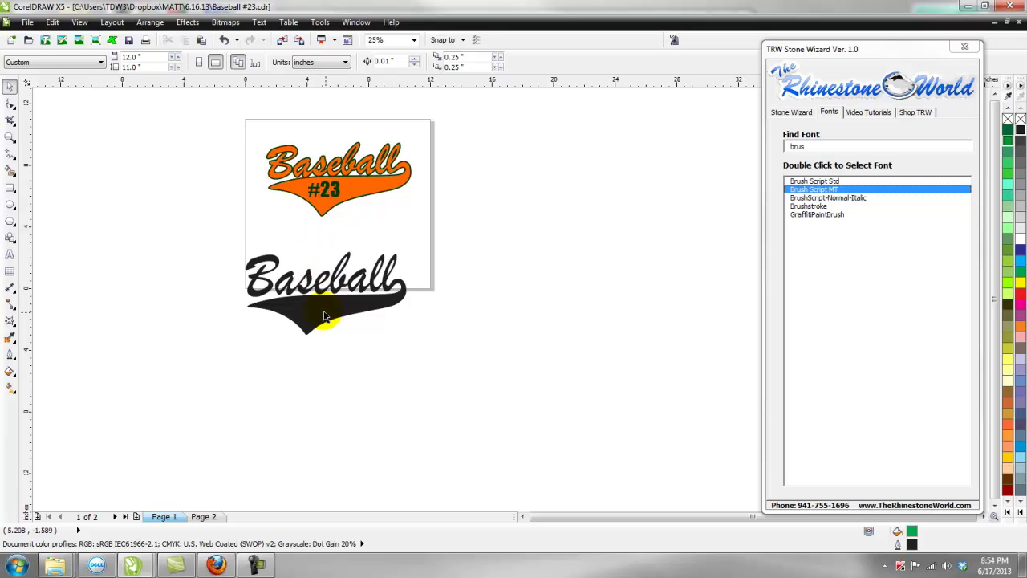
scroll(311, 300, "up", 1)
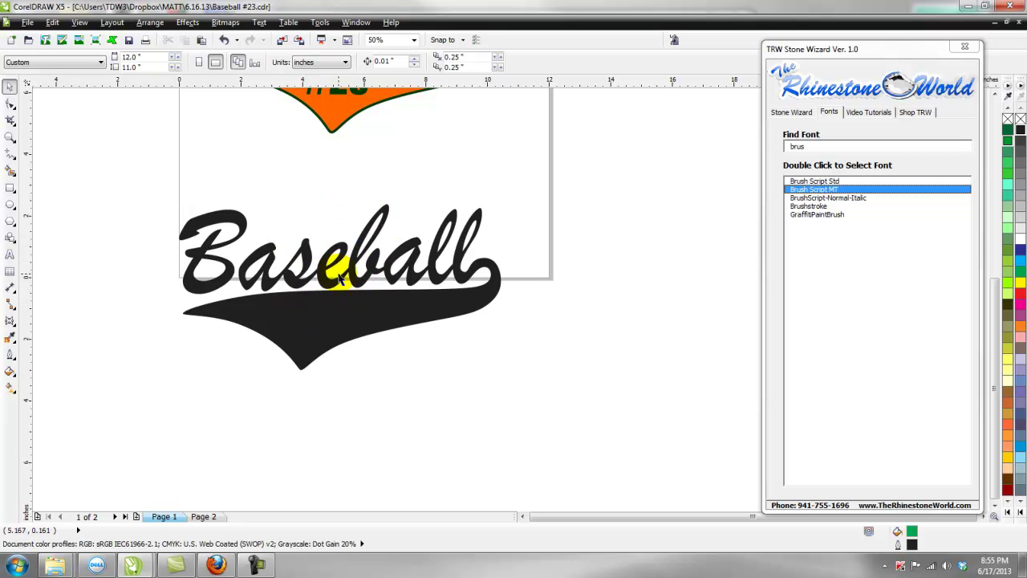
scroll(237, 241, "up", 2)
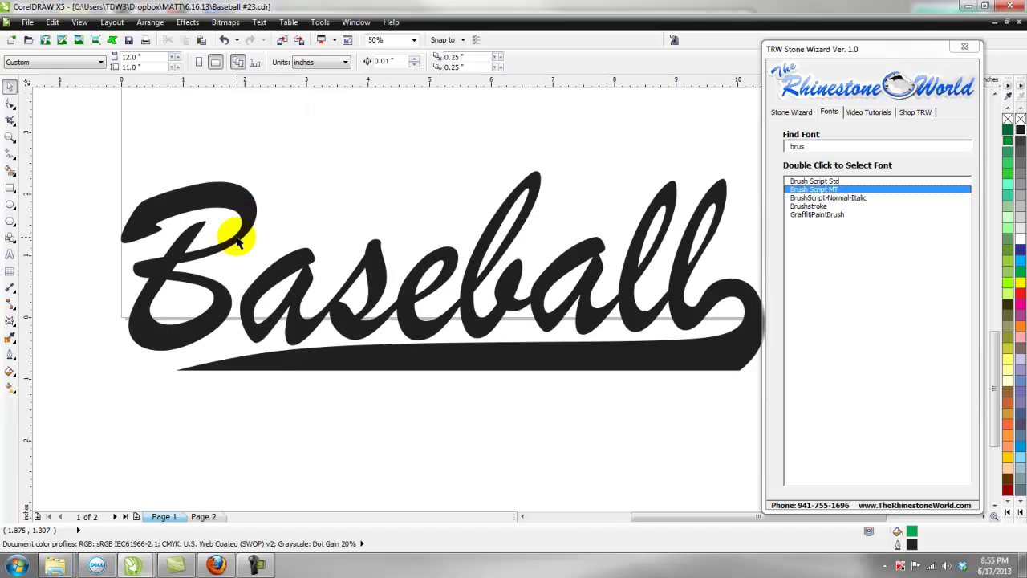
scroll(297, 258, "down", 2)
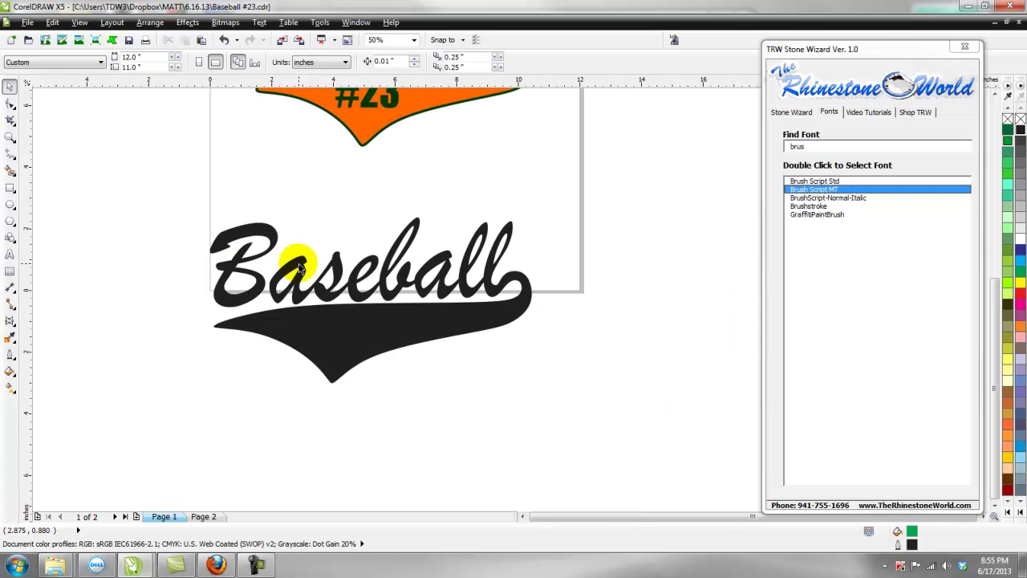
Step: Add the artistic text "#23" below the black swoosh
left_click(10, 255)
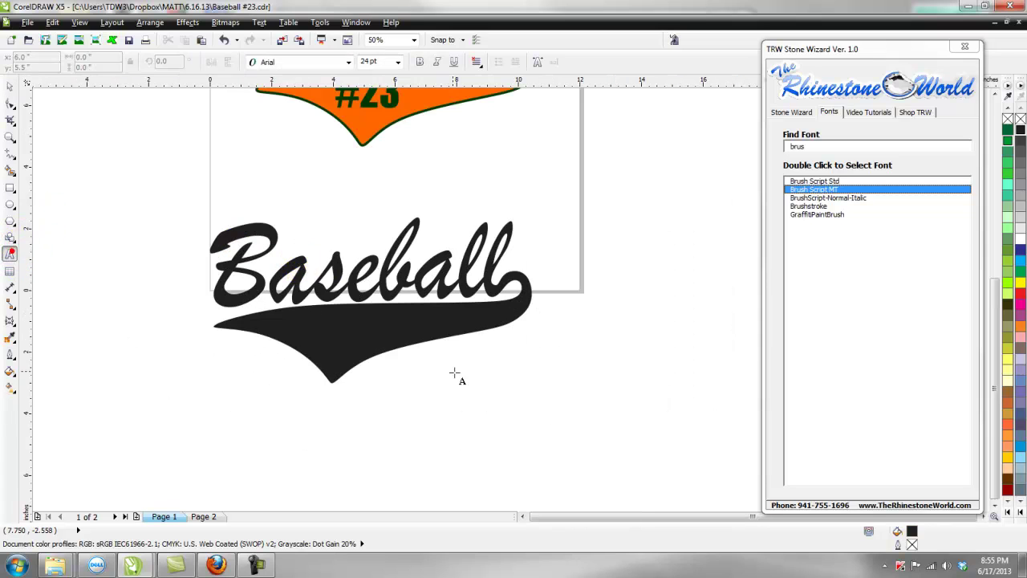
left_click(429, 390)
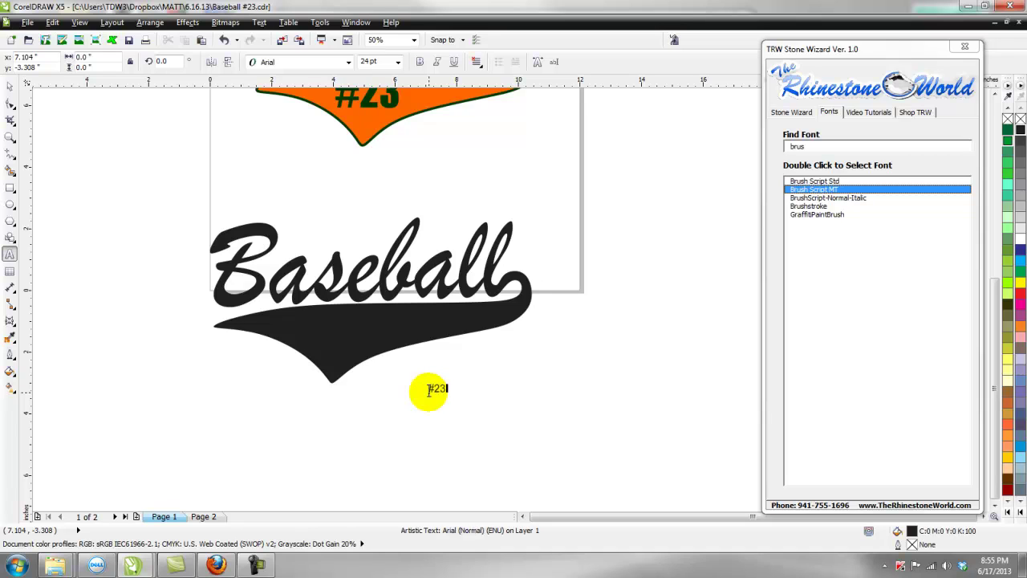
type("#23")
left_click(9, 86)
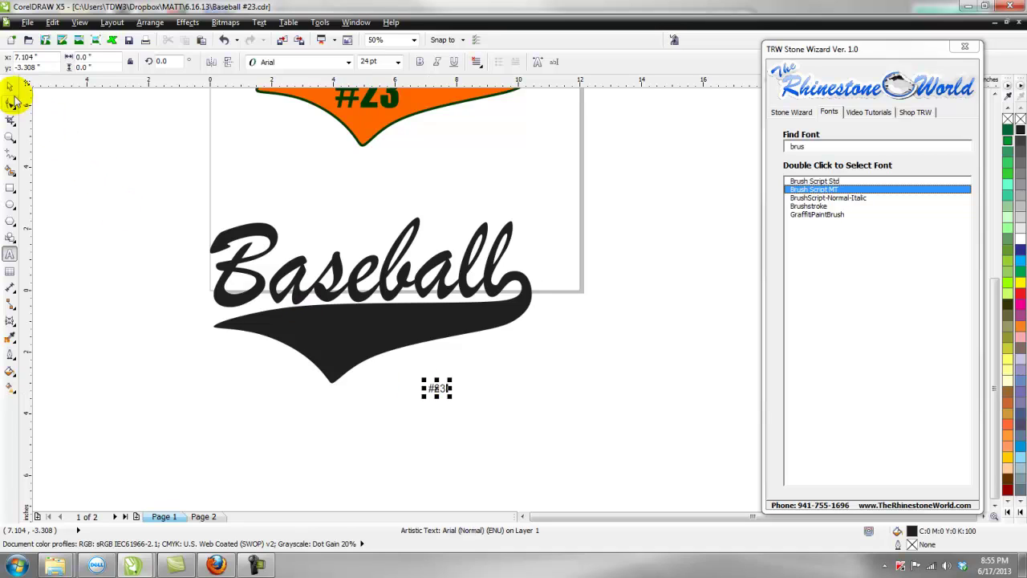
Step: Apply the Impact font to the #23 text and enlarge it to about 2.52 by 1.28 inches
double_click(816, 147)
type("imp")
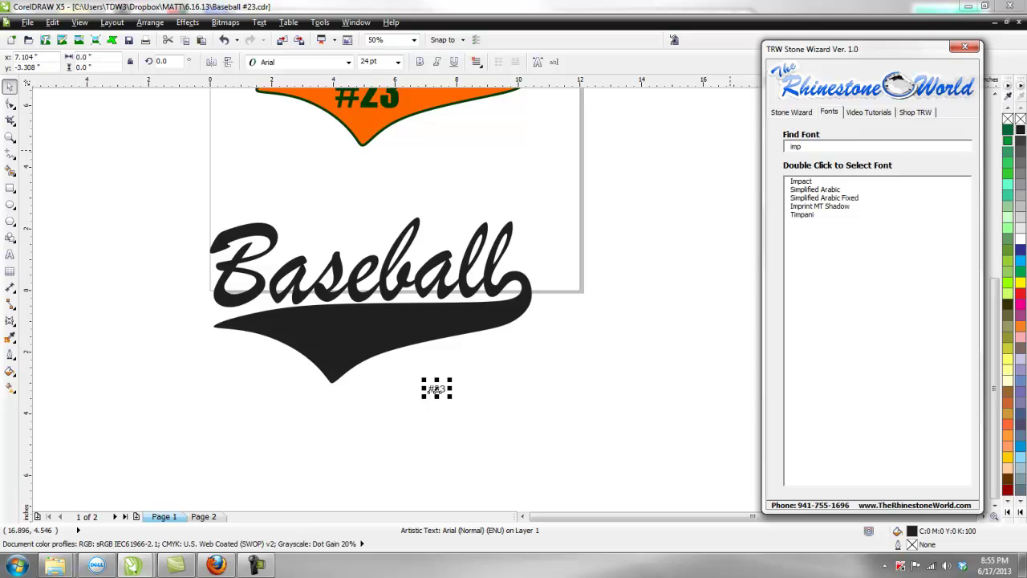
double_click(802, 191)
double_click(800, 182)
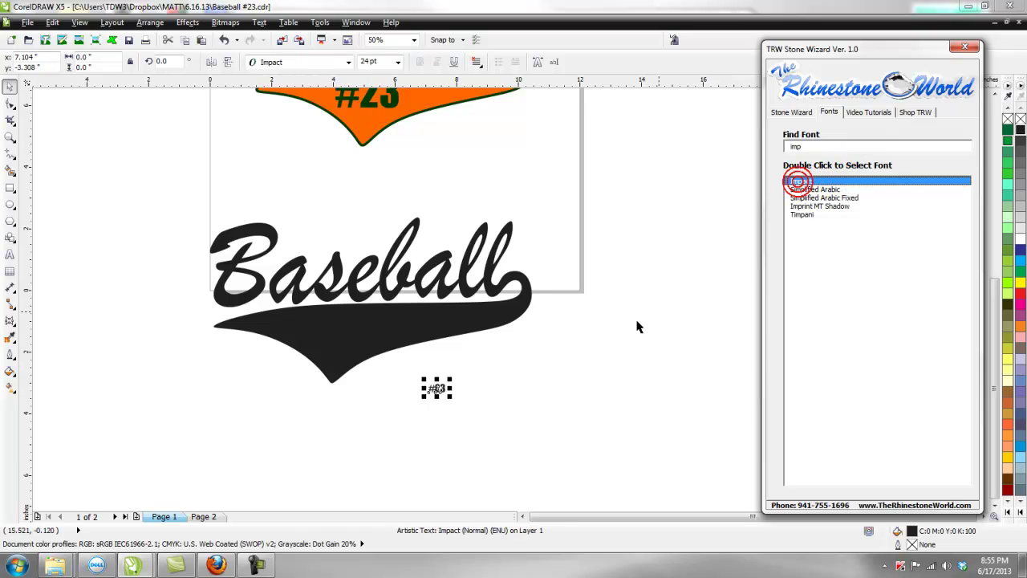
left_click_drag(451, 376, 491, 363)
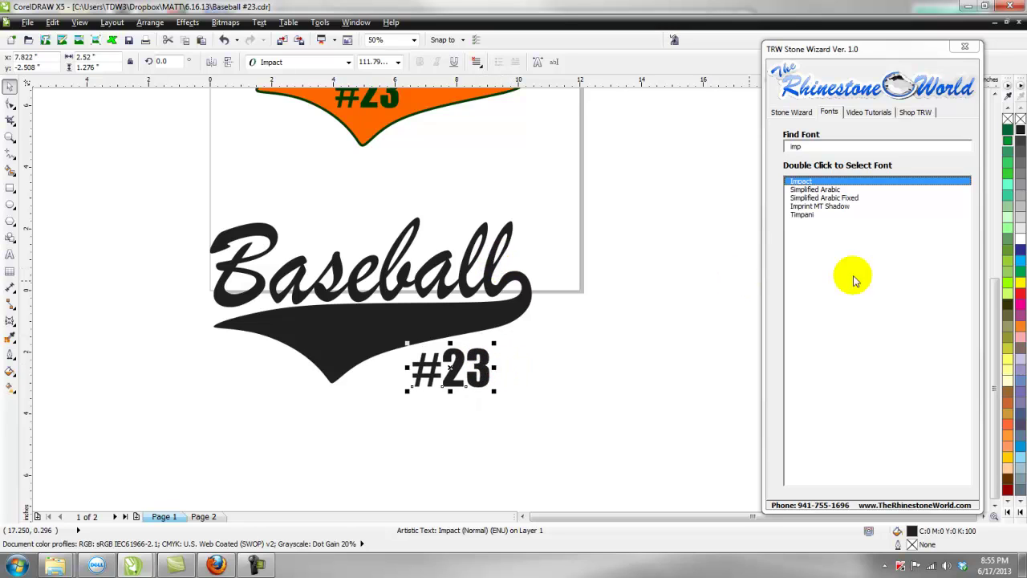
Step: Fill the #23 text with yellow and move it onto the black swoosh above its point
left_click(1018, 285)
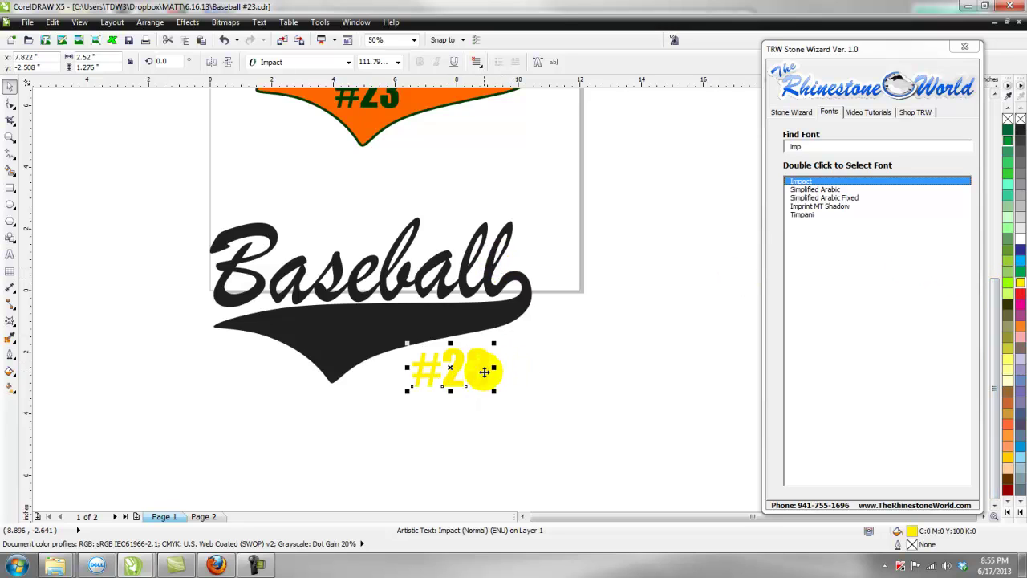
left_click_drag(485, 368, 156, 344)
scroll(371, 337, "up", 1)
Step: Try the wording "Dad" in place of the yellow number on the swoosh, and change it back to "#23"
double_click(378, 338)
type("Dad")
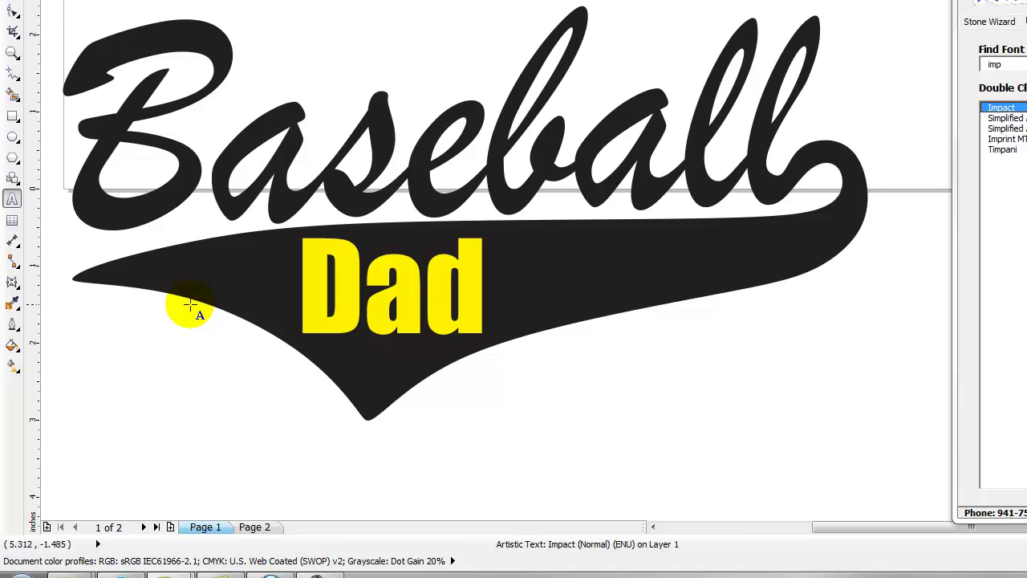
key("BackSpace")
key("BackSpace")
key("BackSpace")
type("#23")
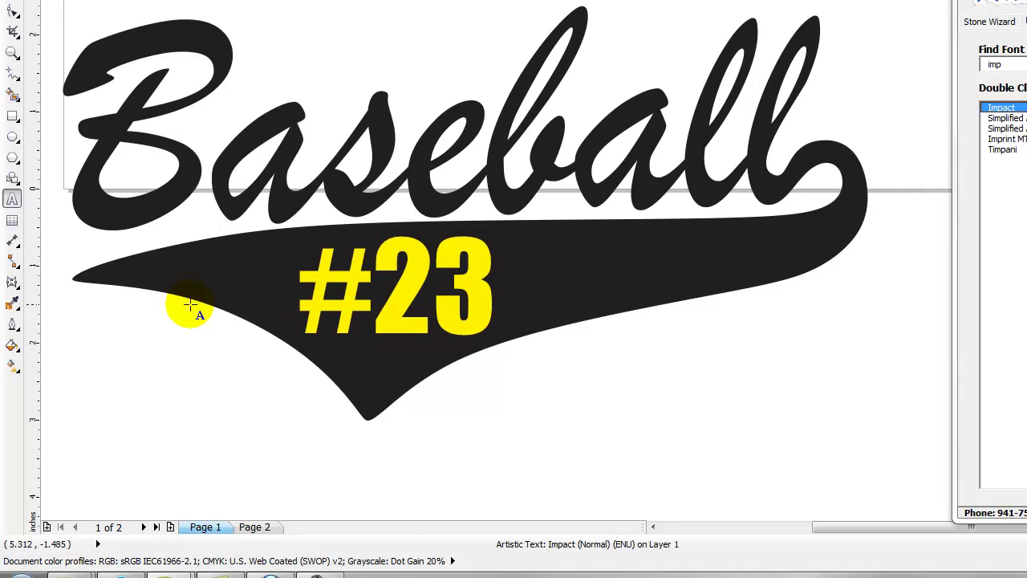
left_click(11, 8)
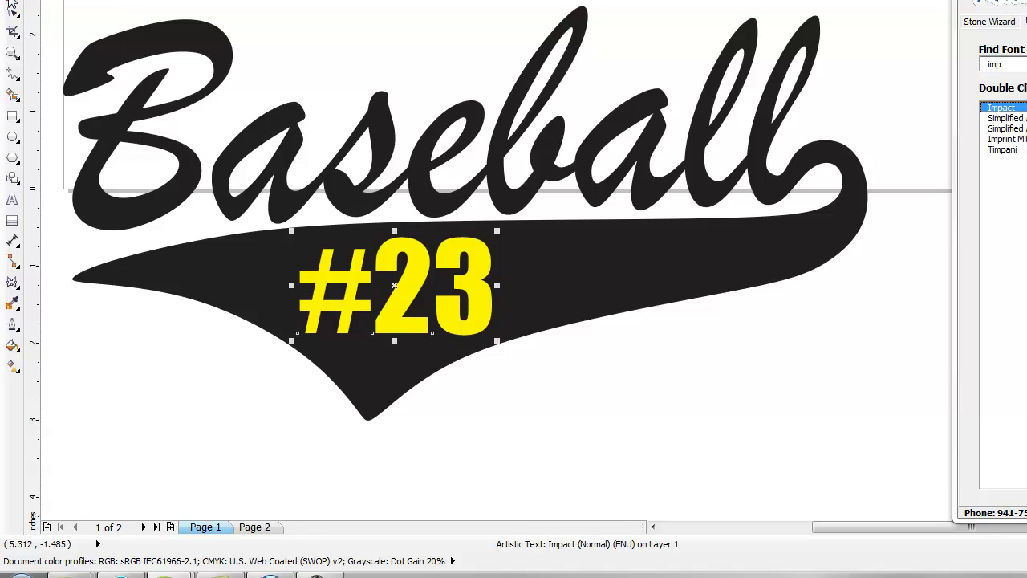
left_click(199, 390)
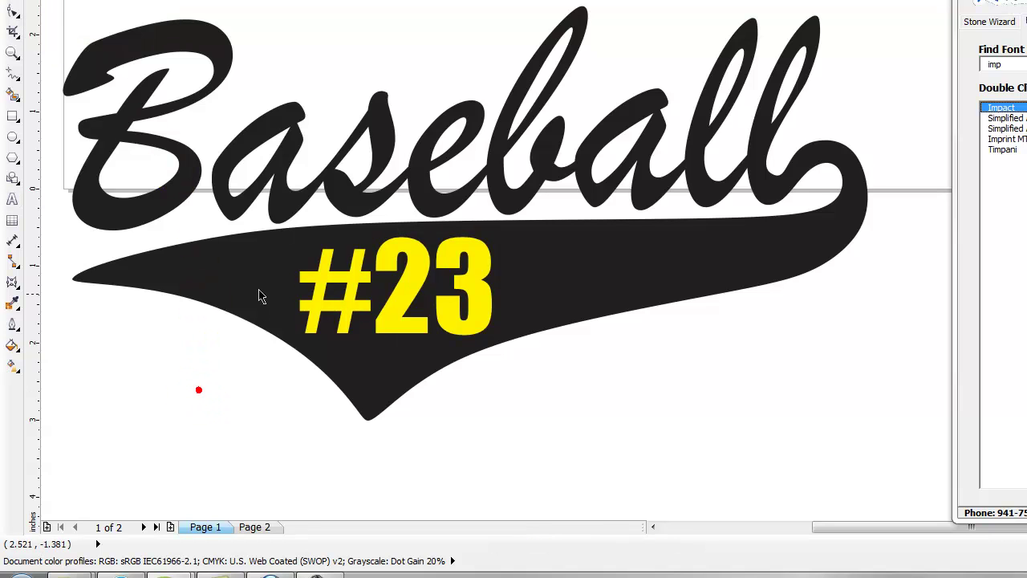
Step: Reduce the yellow #23 text on the swoosh to about 2.20 by 1.12 inches, keeping it centred in place
left_click(320, 295)
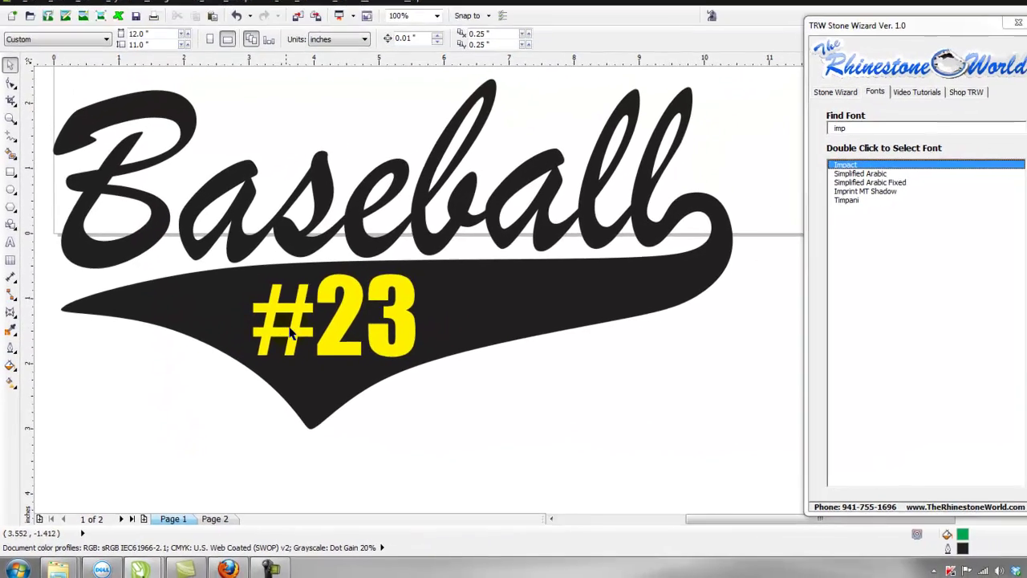
scroll(313, 300, "up", 2)
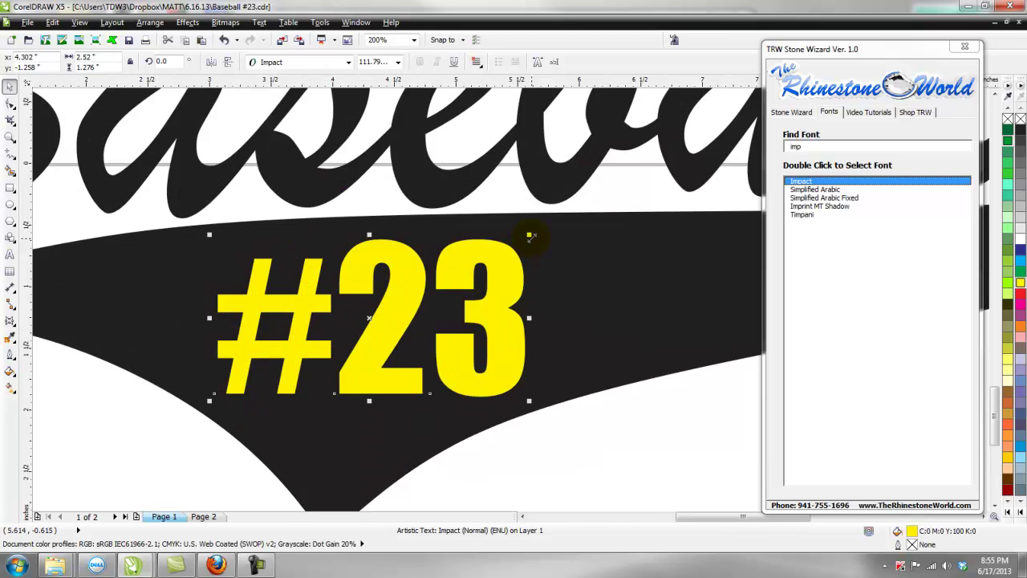
left_click_drag(529, 236, 466, 291)
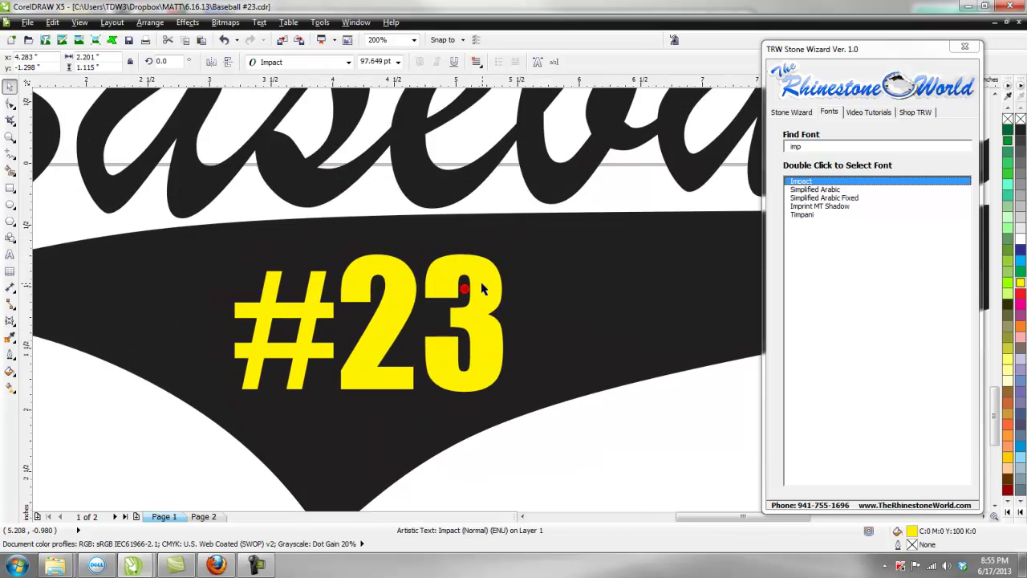
scroll(481, 289, "down", 3)
scroll(509, 344, "up", 1)
left_click(514, 346)
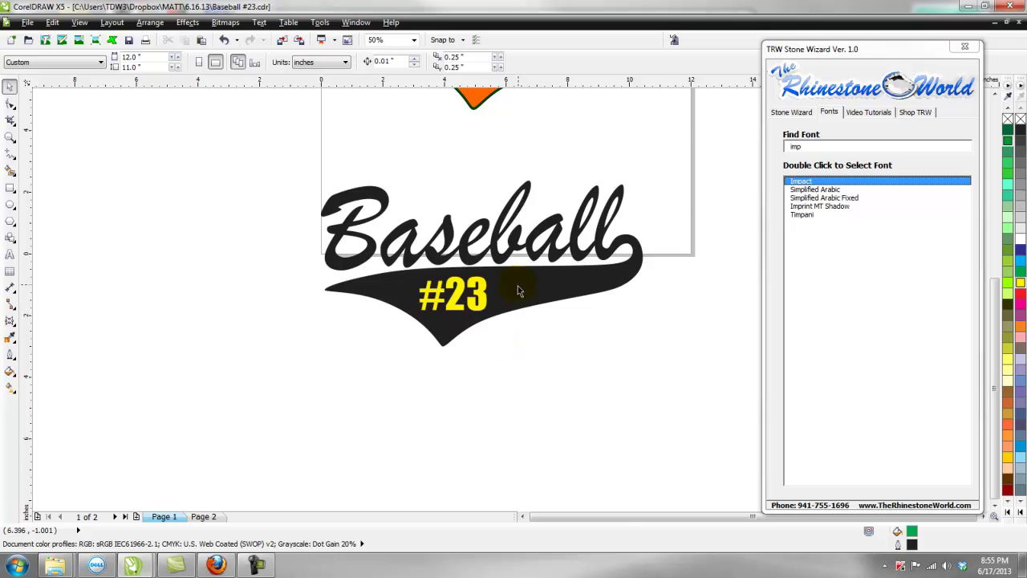
scroll(518, 290, "up", 1)
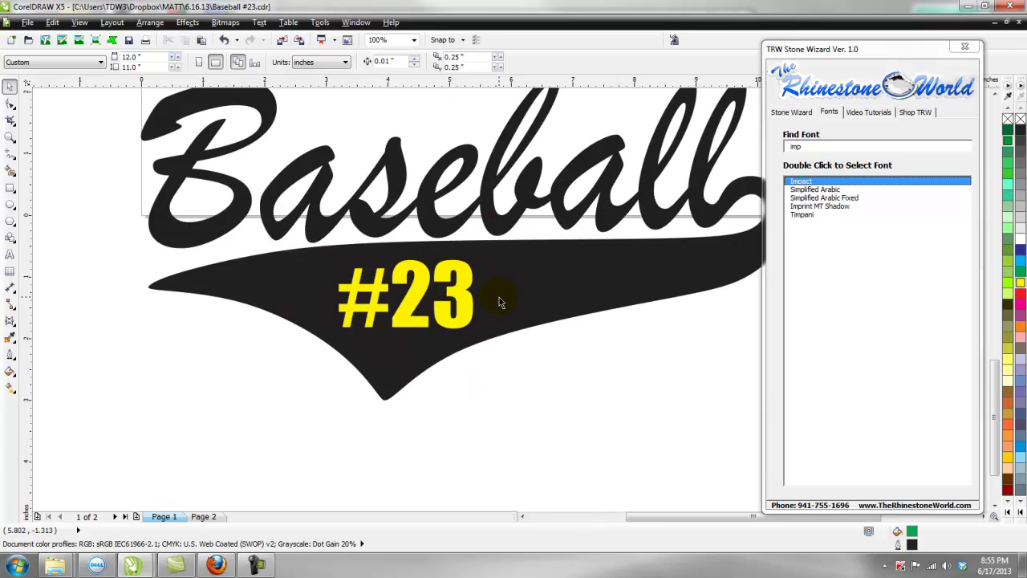
scroll(499, 297, "down", 1)
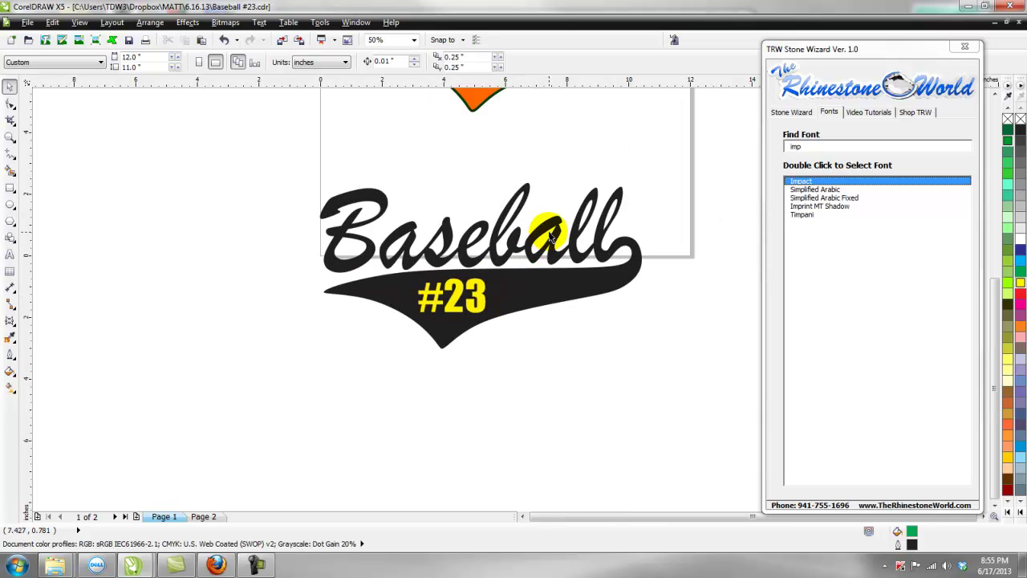
left_click(556, 337)
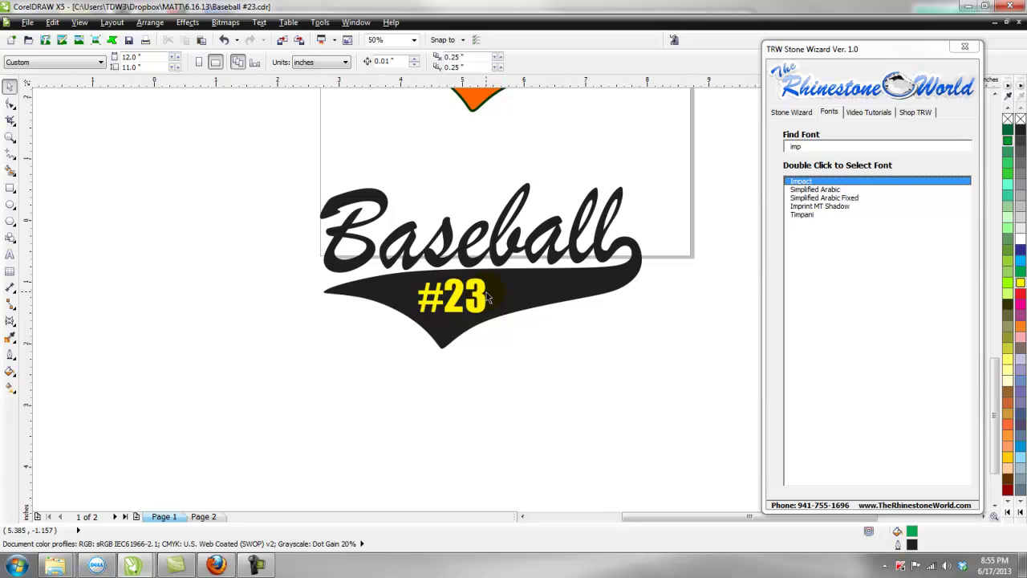
Step: Try moving the yellow #23 text slightly on the swoosh, and undo the move
scroll(465, 295, "up", 1)
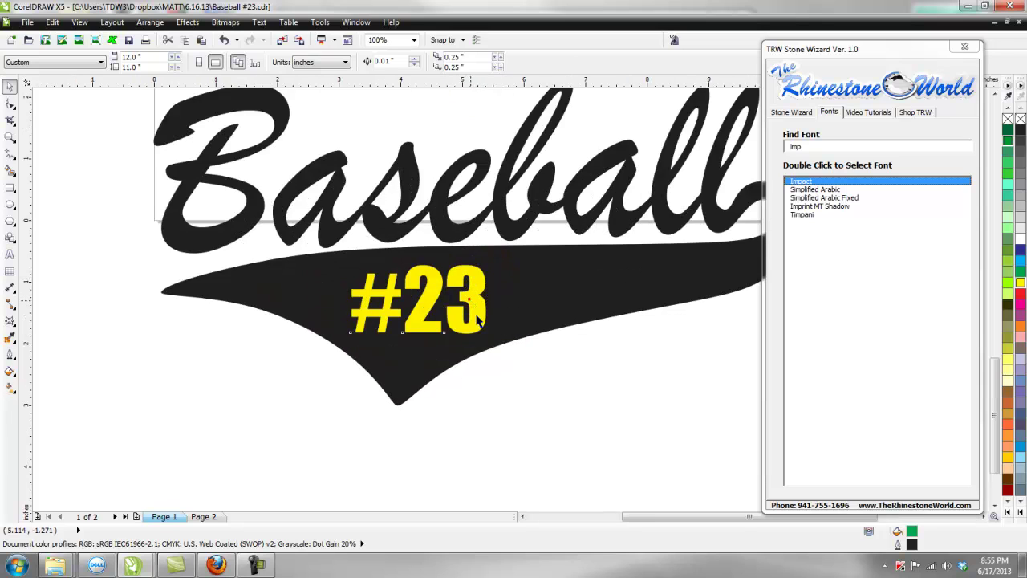
left_click_drag(478, 319, 485, 327)
key("ctrl+z")
left_click(516, 388)
scroll(506, 329, "down", 1)
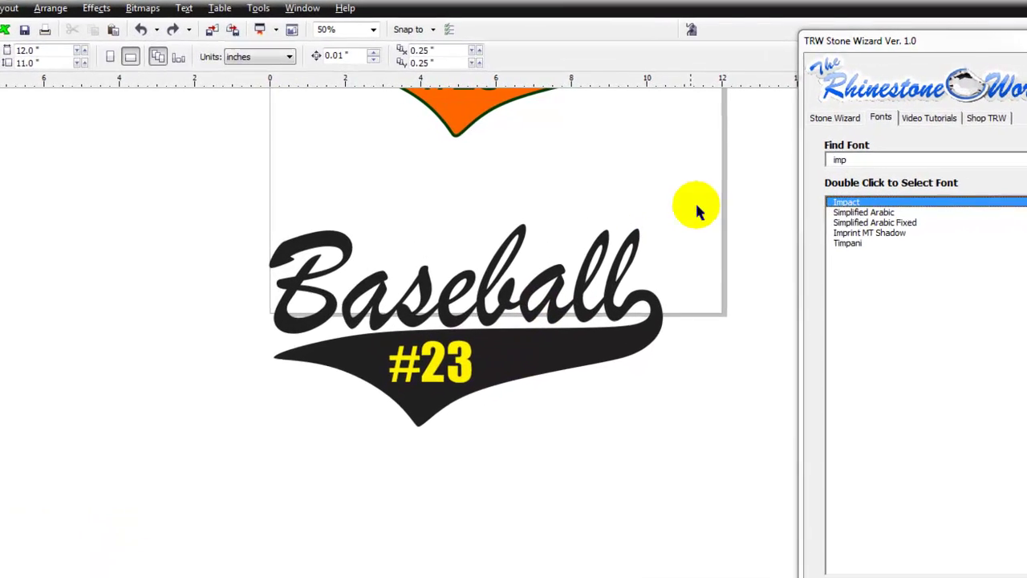
Step: Select the black Baseball swoosh design together with the yellow #23 text and apply the Simplify shaping operation
left_click_drag(684, 171, 192, 404)
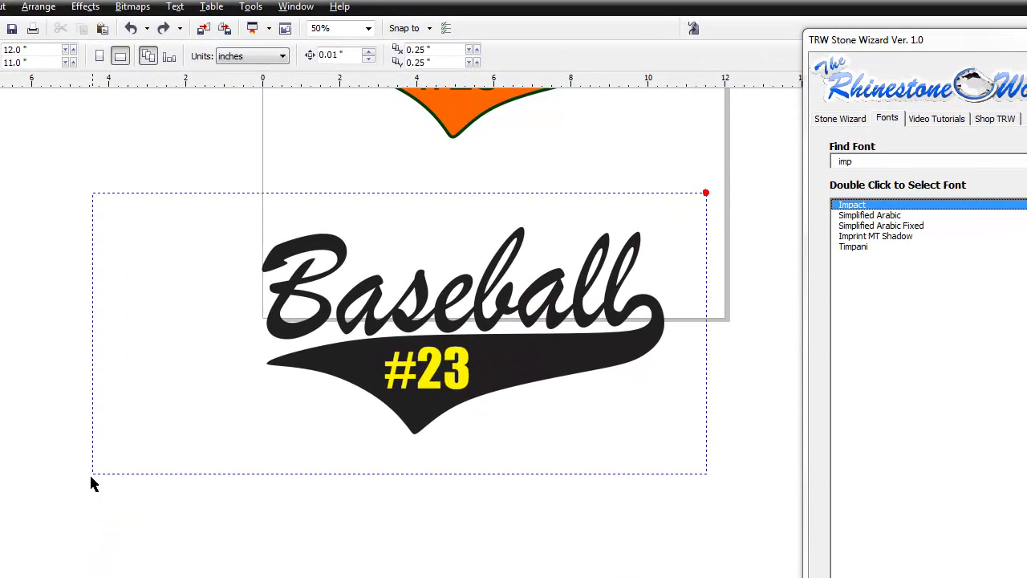
left_click_drag(91, 482, 130, 447)
left_click(38, 7)
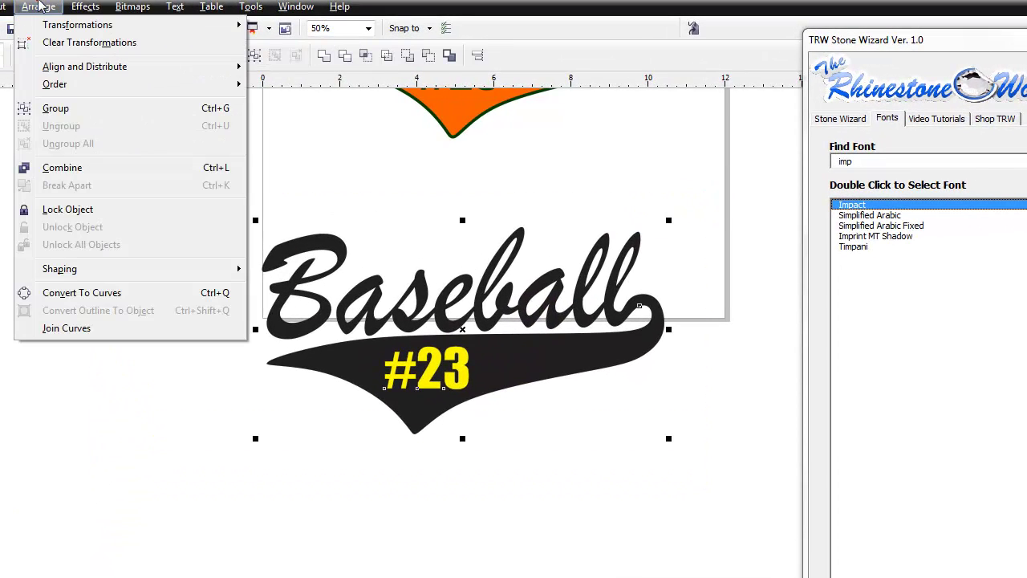
left_click(75, 269)
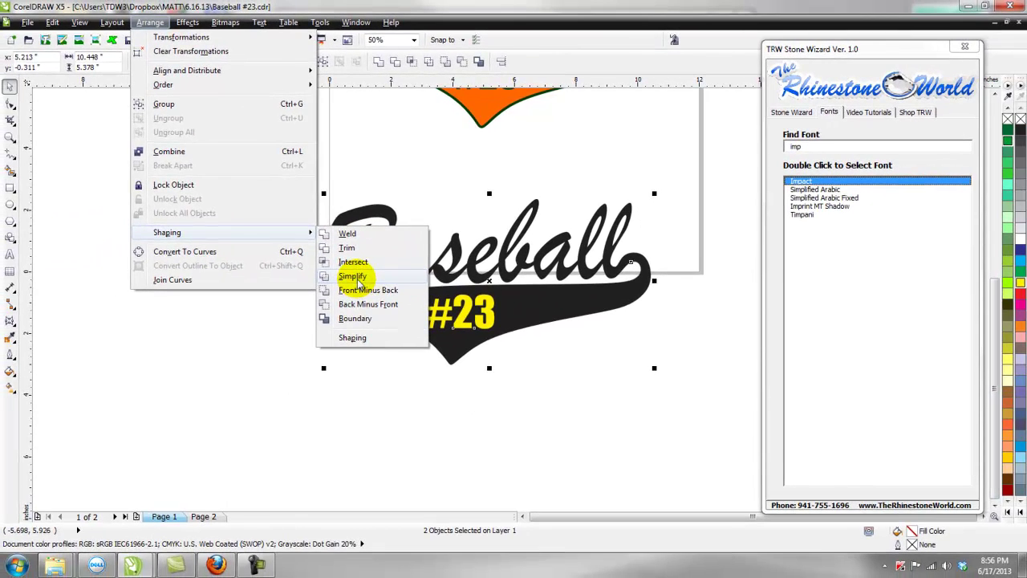
left_click(311, 308)
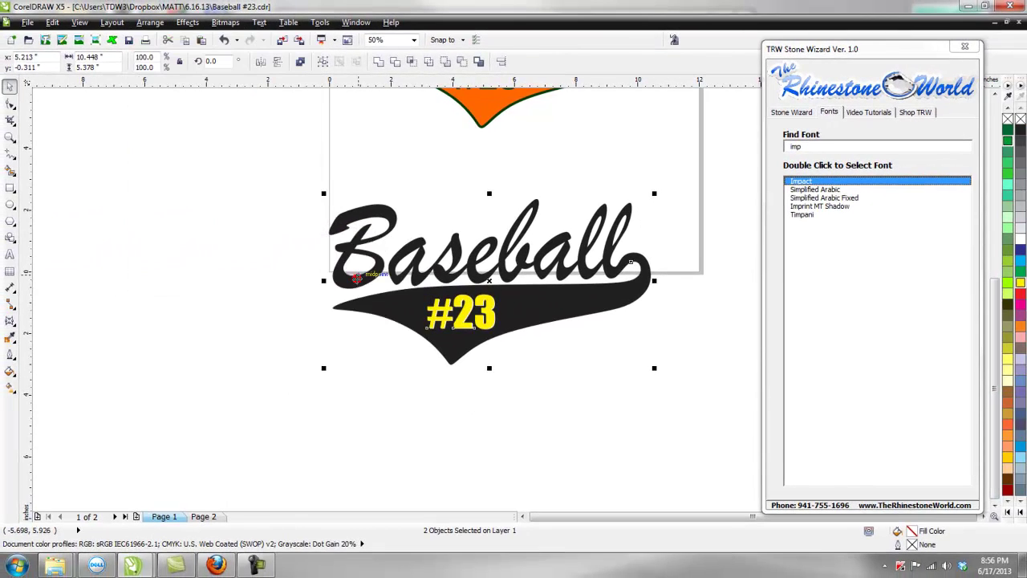
left_click(369, 335)
Step: Move the yellow #23 text off its cutout in the black swoosh and delete it
scroll(494, 324, "up", 1)
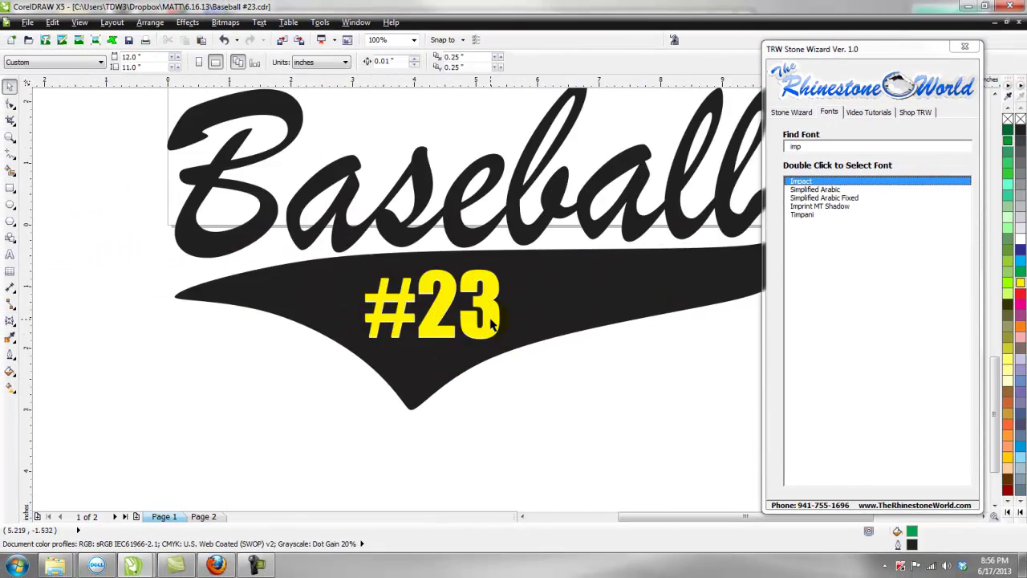
left_click(486, 309)
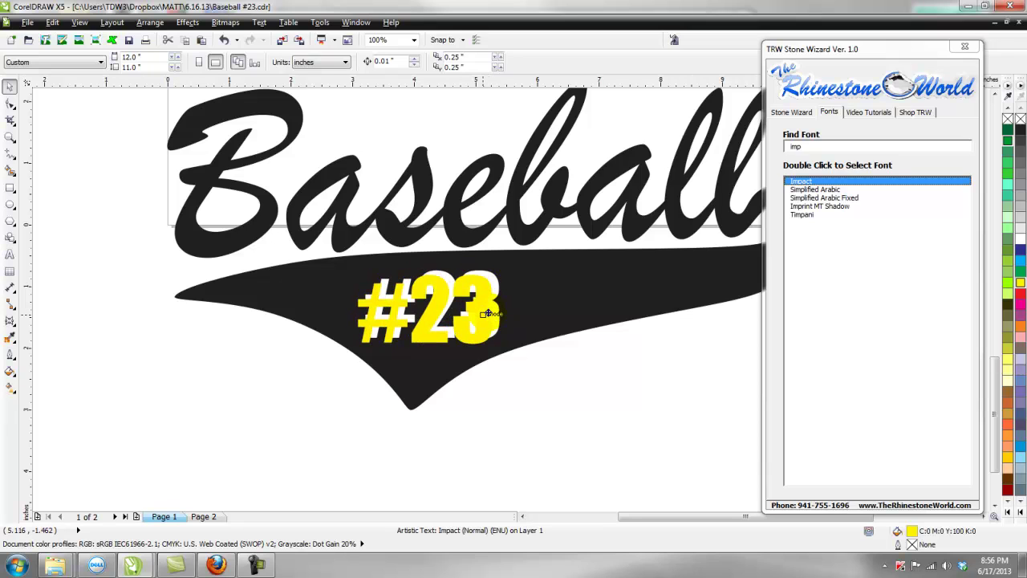
left_click_drag(491, 307, 532, 360)
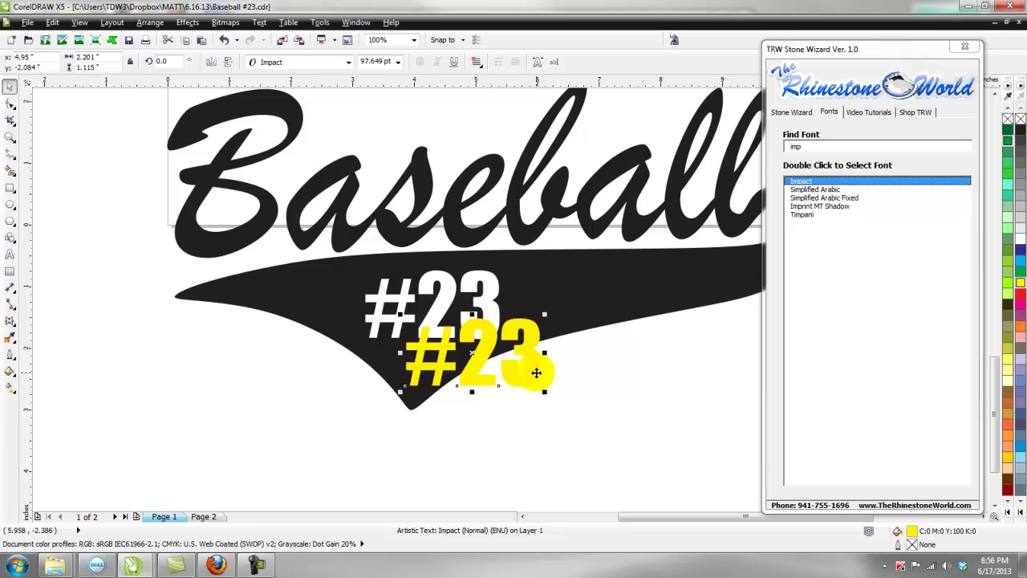
key("Delete")
scroll(548, 397, "down", 1)
scroll(650, 347, "up", 1)
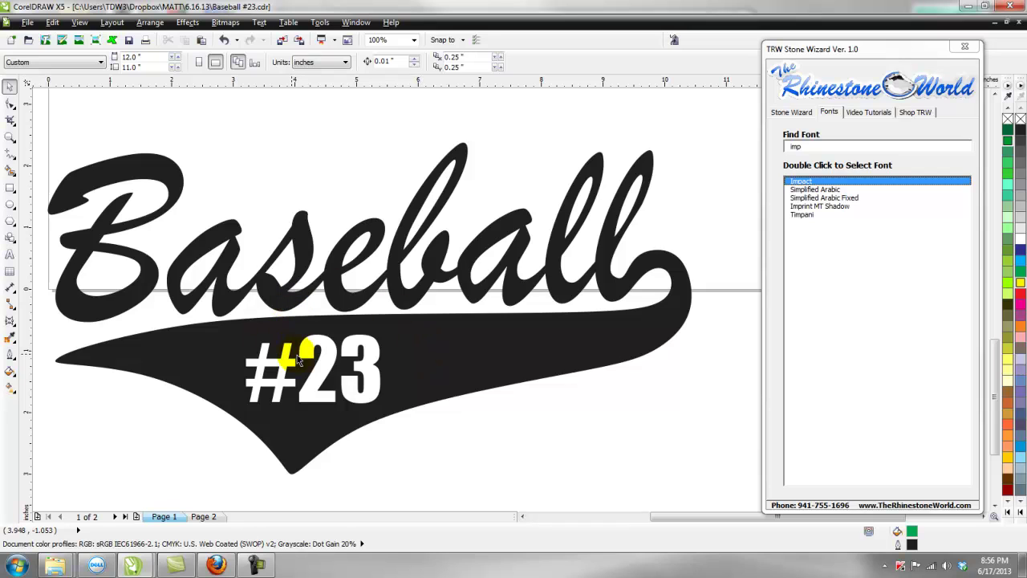
scroll(309, 365, "down", 1)
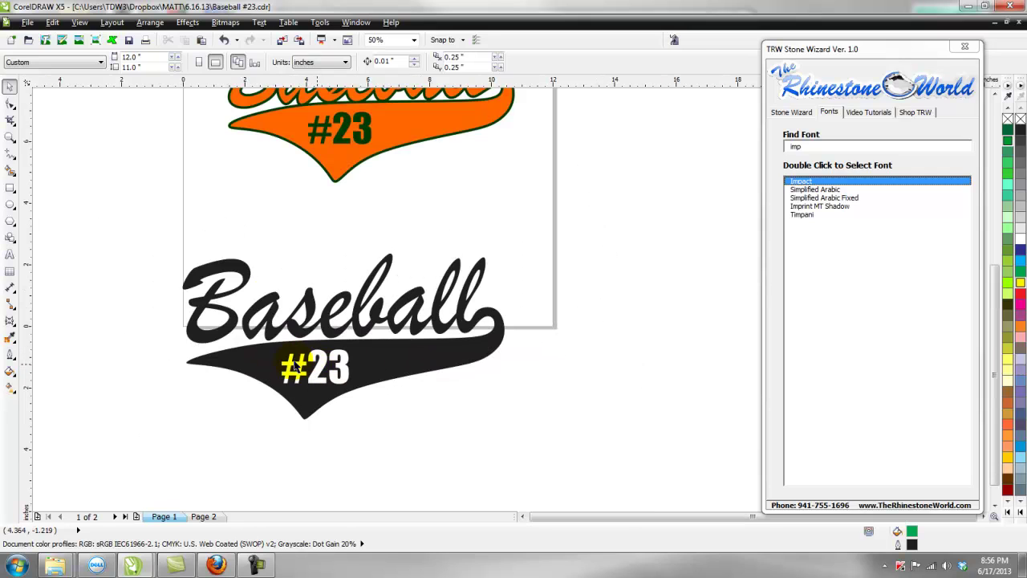
Step: Draw a green rectangle about 12.79 by 6.94 inches over the black Baseball design and send it to the back
left_click(10, 187)
left_click_drag(163, 231, 559, 443)
left_click(10, 86)
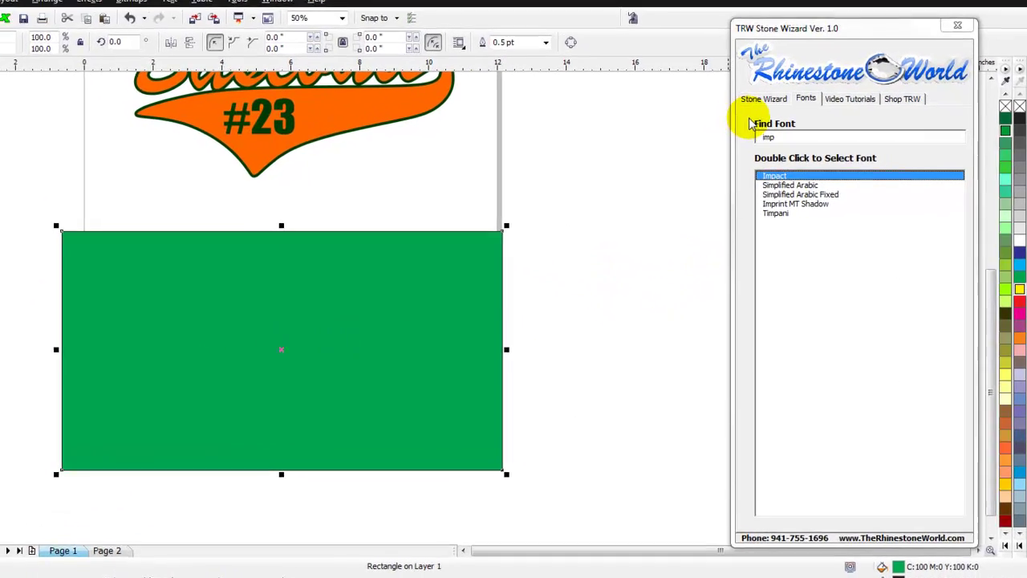
left_click(786, 113)
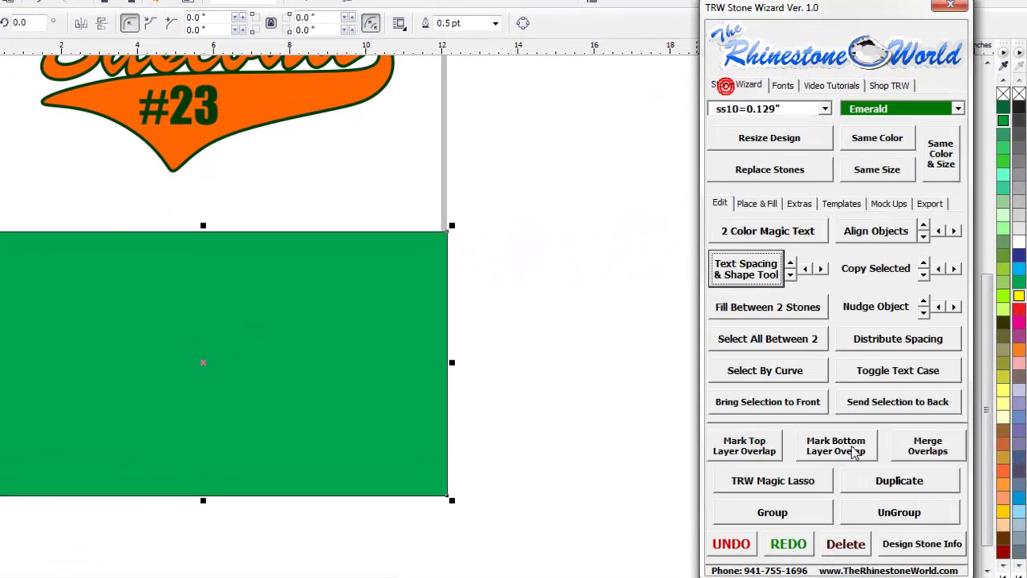
left_click(882, 403)
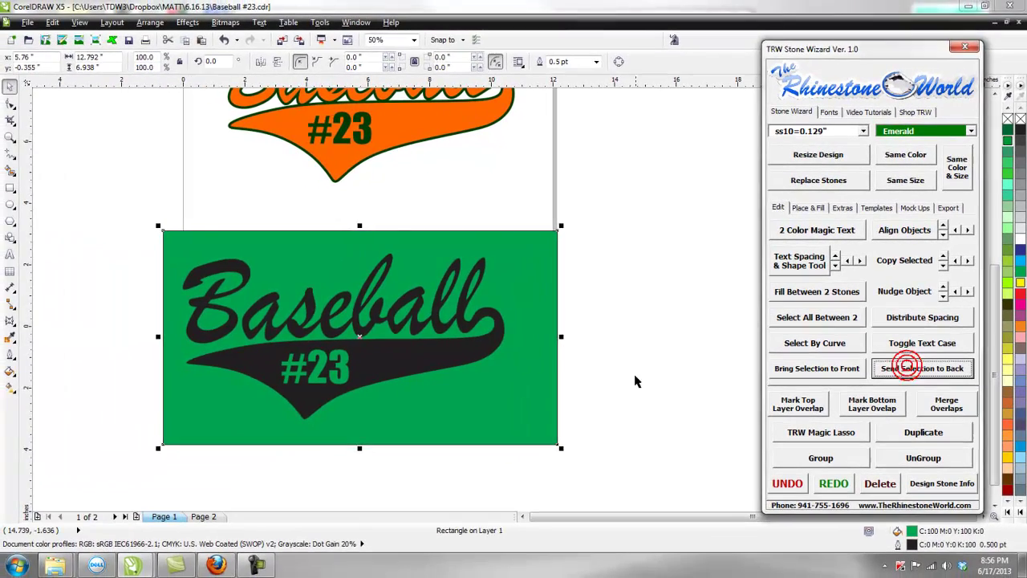
left_click(618, 370)
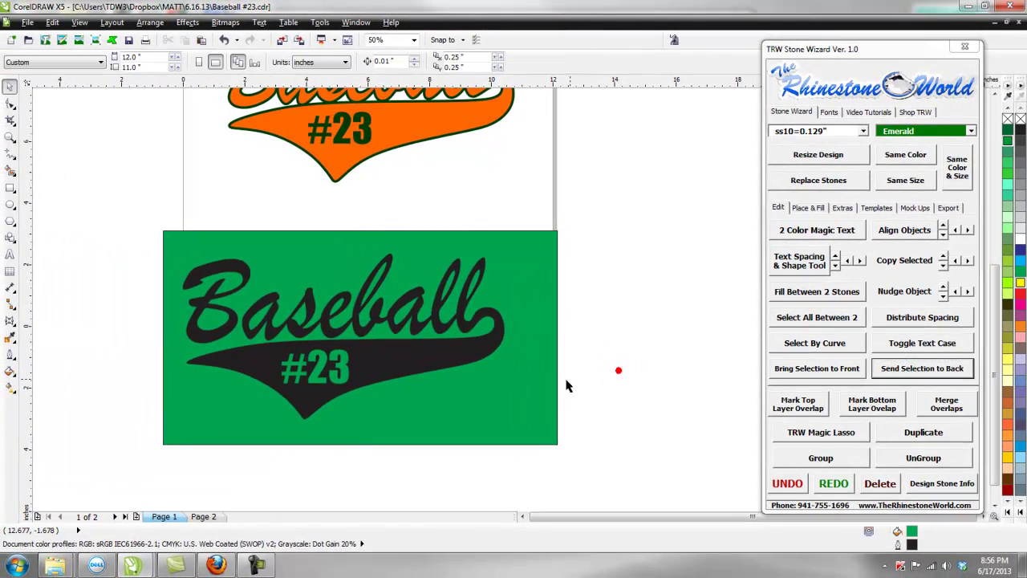
Step: Shift the green rectangle about 0.5 inch left to check the #23 cutout, and delete the rectangle
left_click_drag(529, 386, 514, 386)
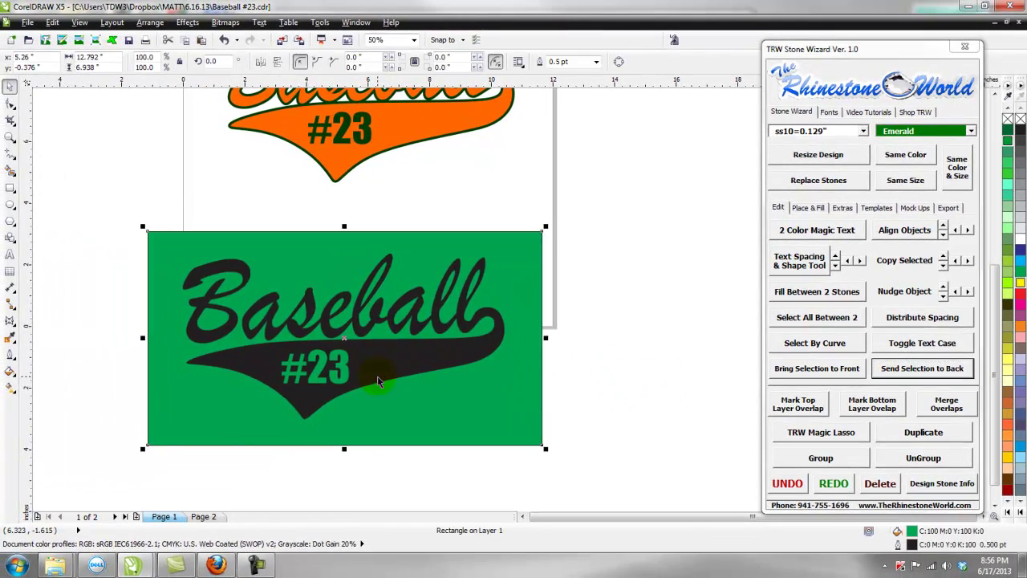
left_click(660, 365)
scroll(533, 364, "down", 1)
scroll(531, 362, "up", 2)
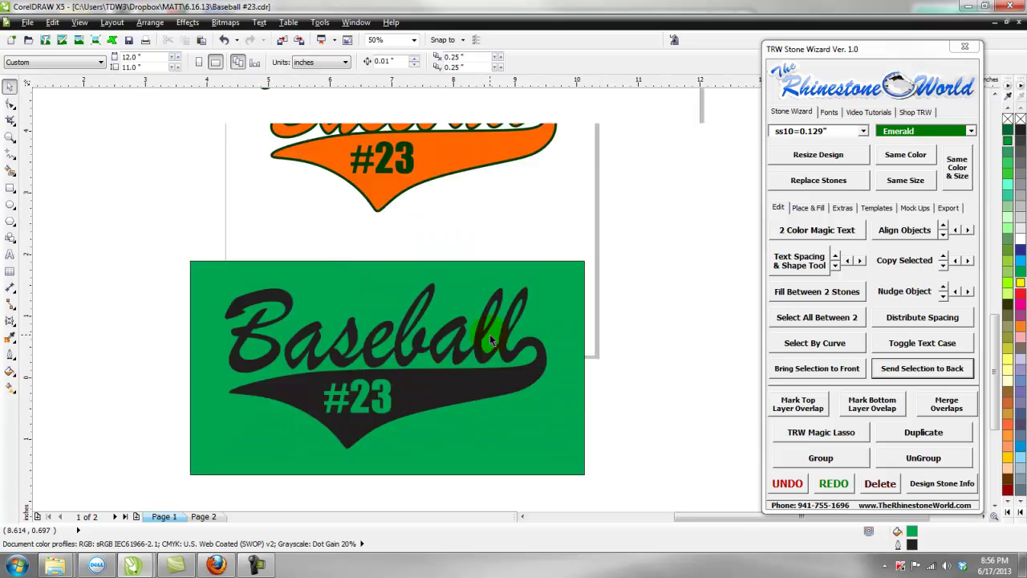
scroll(491, 340, "down", 1)
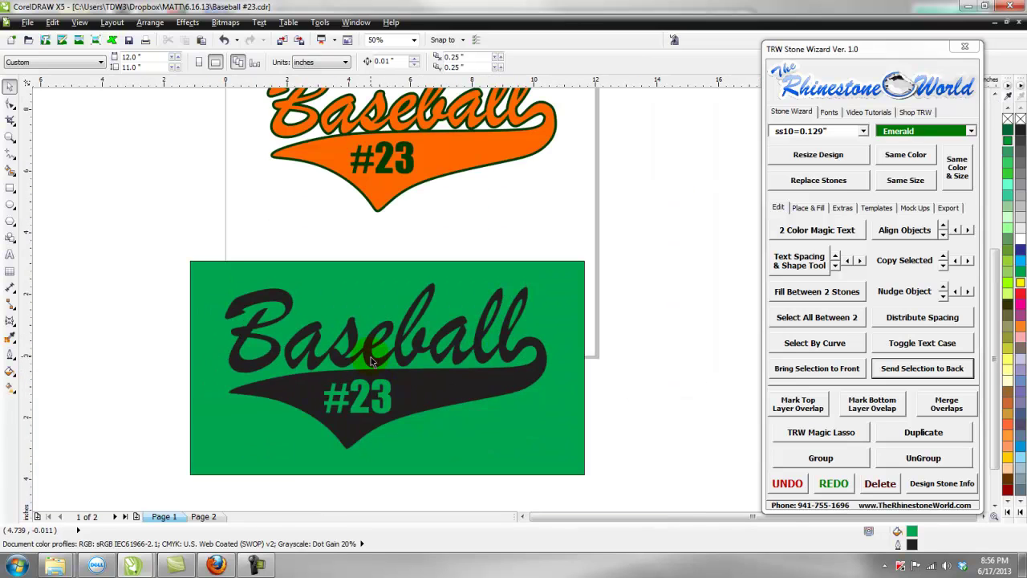
left_click(540, 418)
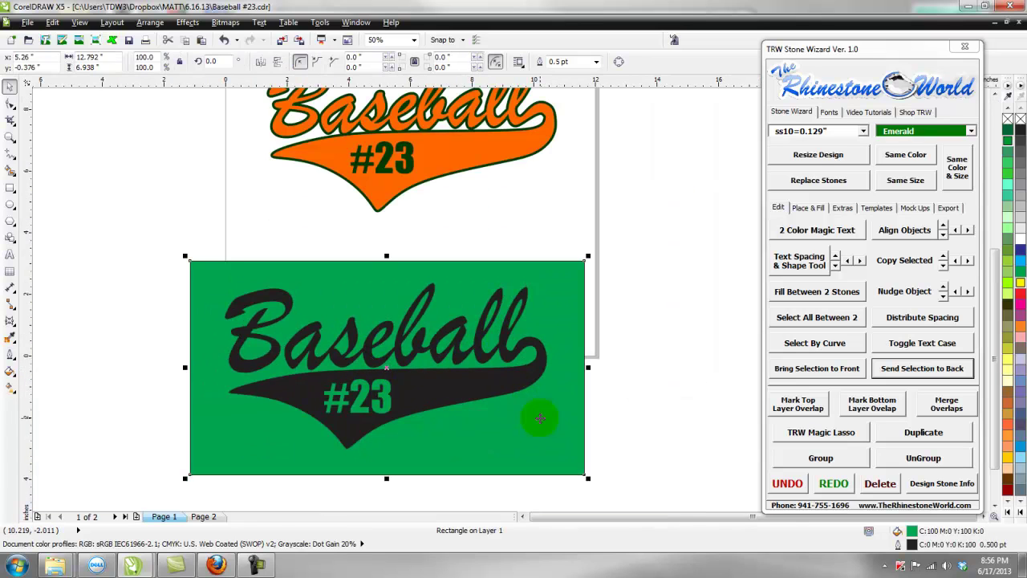
key("Delete")
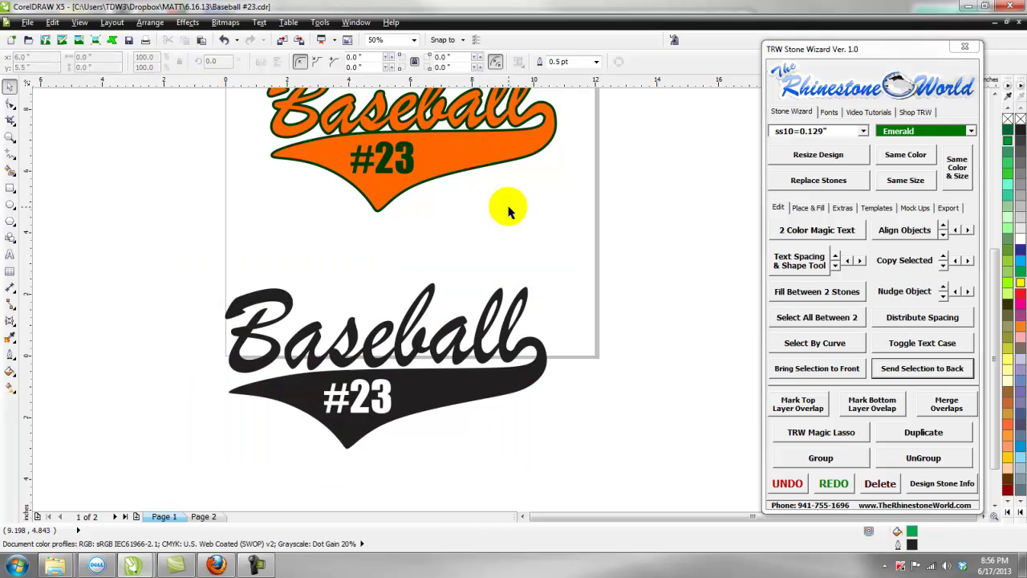
Step: Reposition the black Baseball design slightly and create one outside island around it with 0.02 spacing, filled in Emerald
left_click_drag(439, 385, 455, 376)
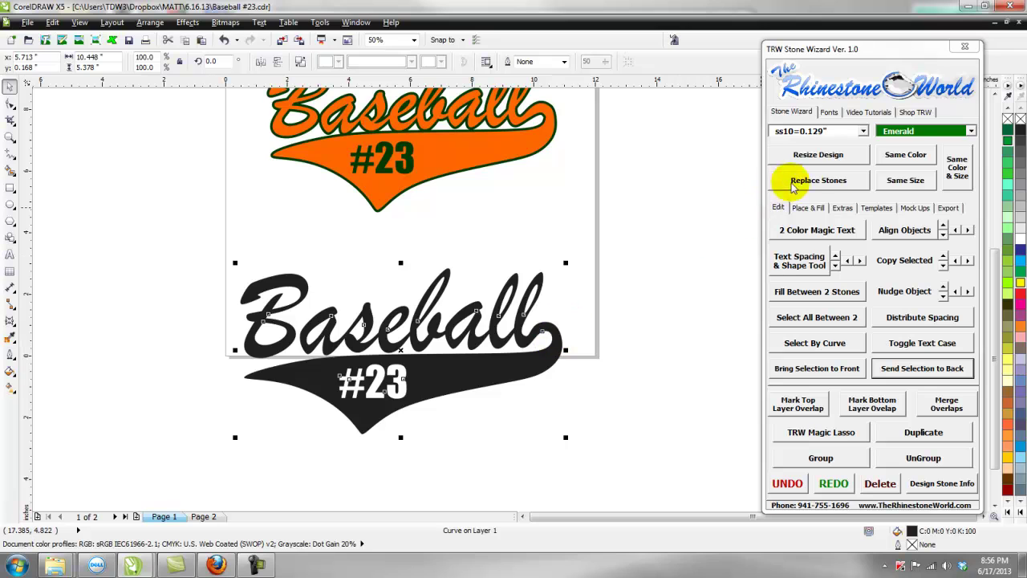
left_click(807, 209)
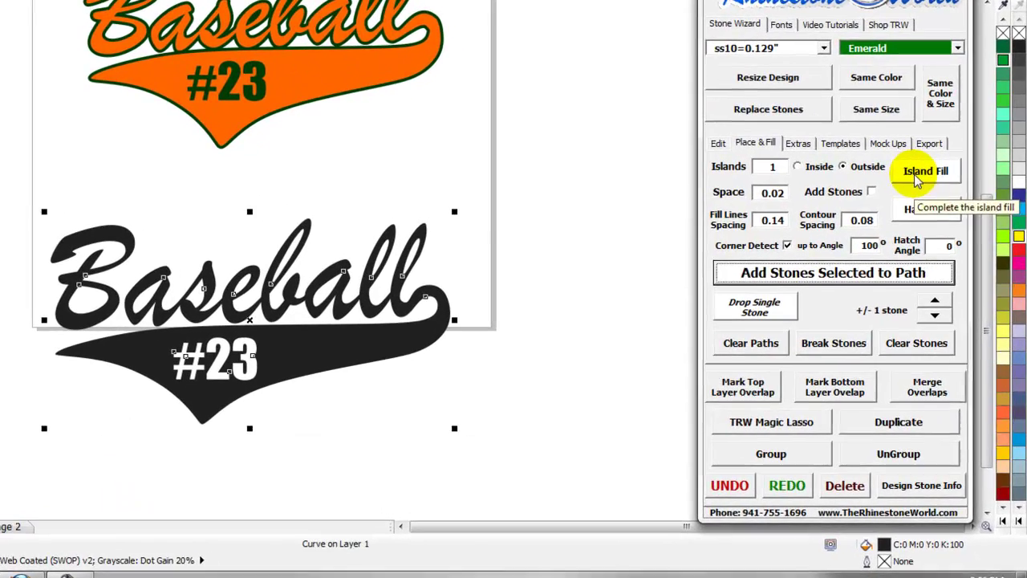
left_click(935, 217)
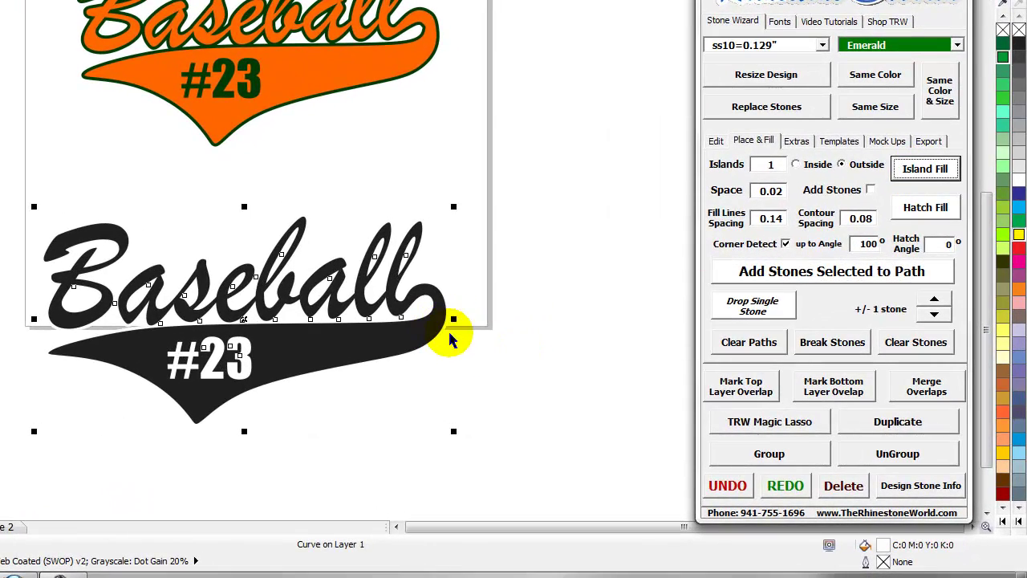
left_click(957, 45)
left_click(955, 57)
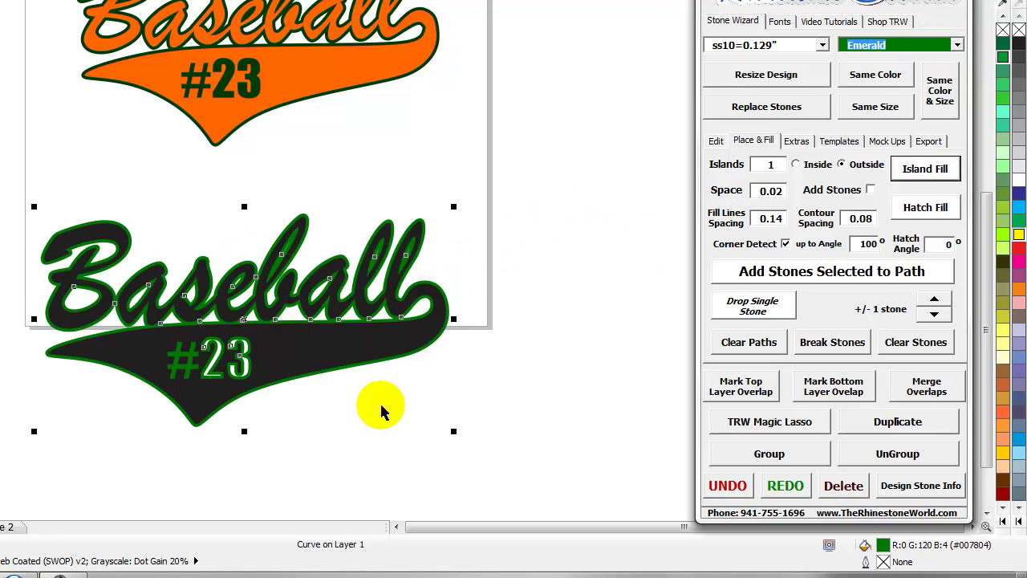
Step: Move the black Baseball design up and left off the green island shape, to about X -3.38 and Y 2.31 inches
left_click(293, 429)
scroll(289, 425, "down", 2)
scroll(288, 426, "up", 2)
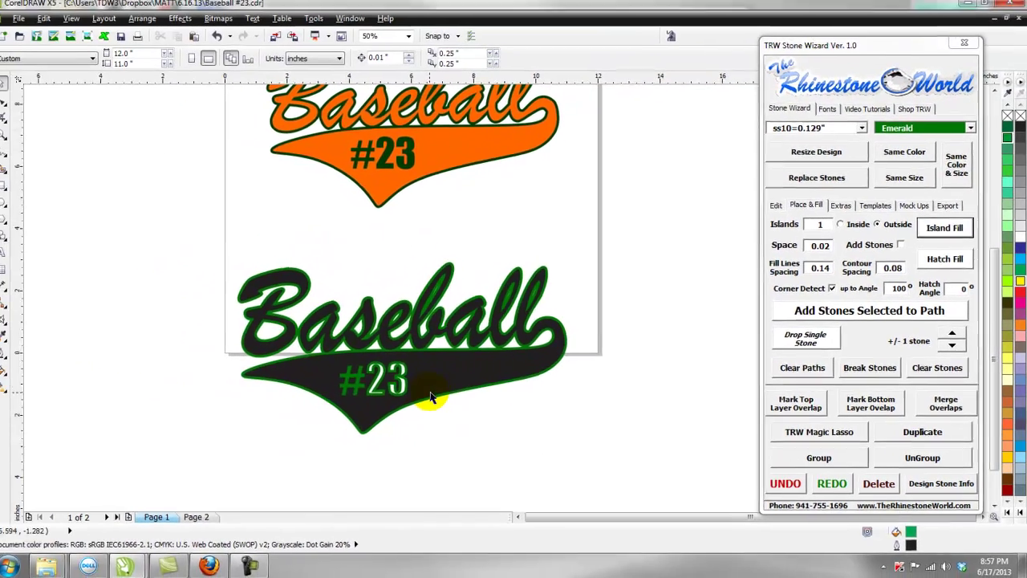
scroll(400, 401, "up", 2)
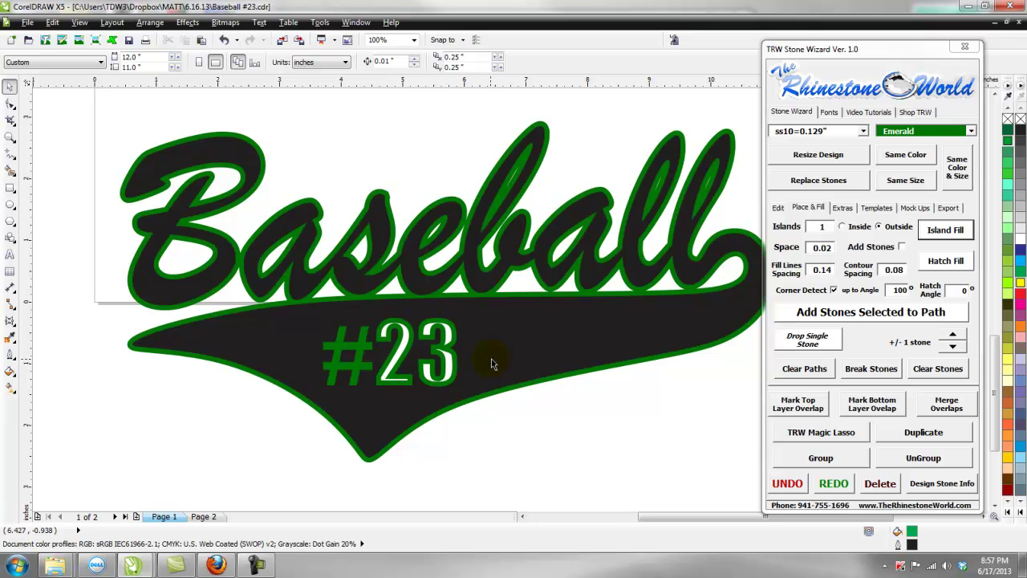
scroll(503, 357, "down", 2)
left_click_drag(544, 344, 274, 279)
left_click(367, 396)
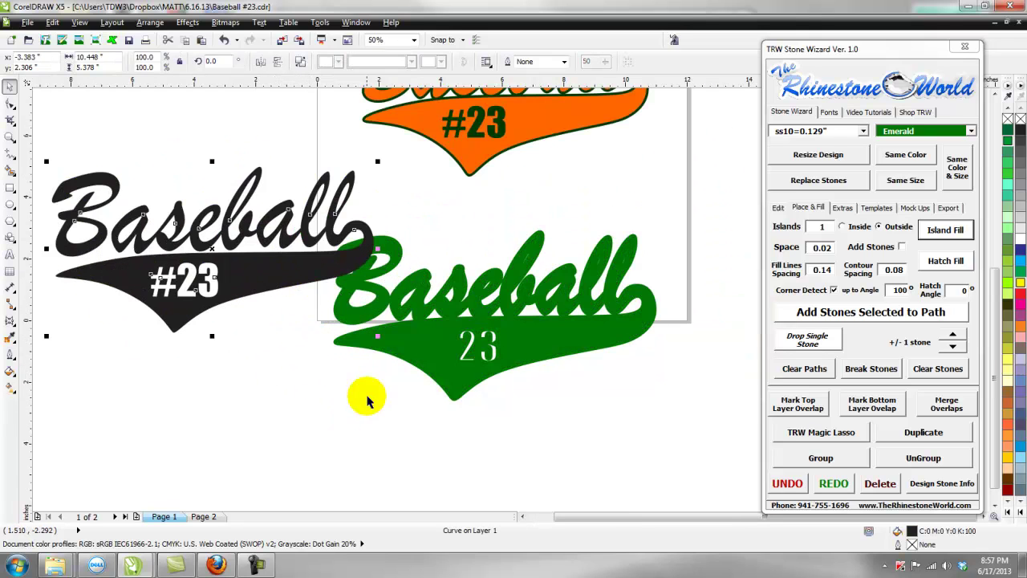
scroll(449, 373, "up", 2)
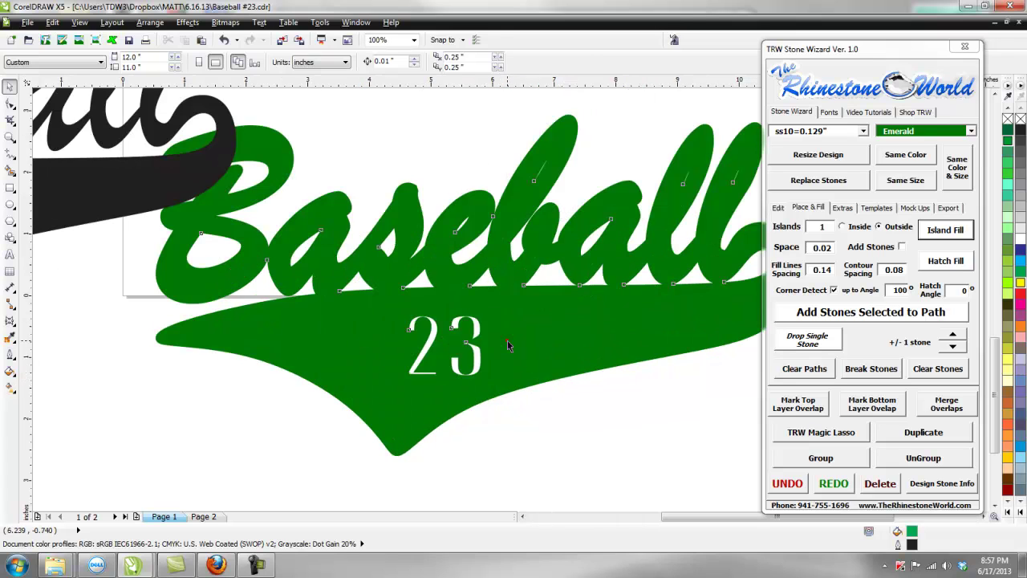
Step: Delete the nodes of the inner #23 cutout from the green island shape so its tail is solid
double_click(507, 341)
left_click_drag(385, 395, 386, 395)
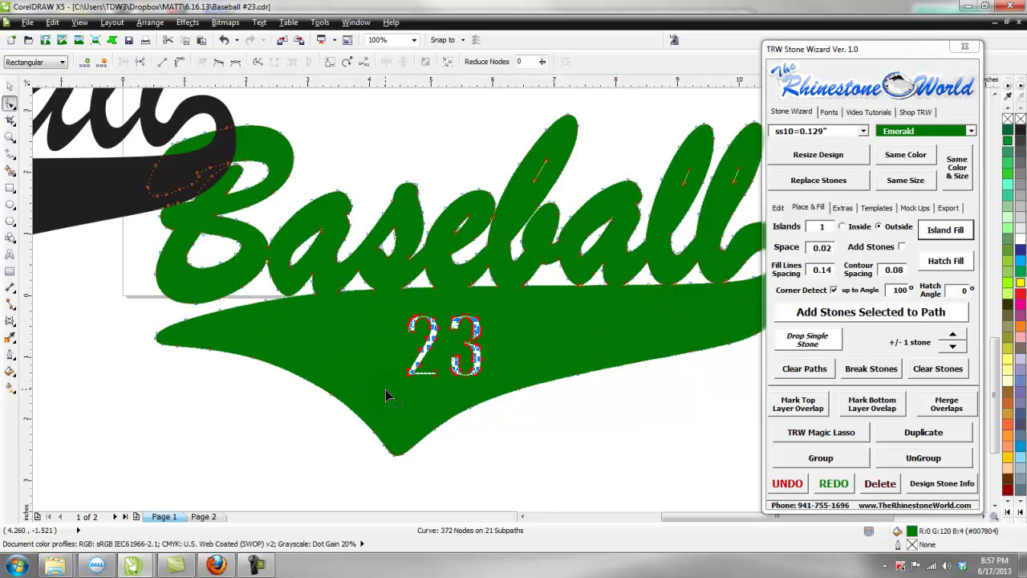
key("Delete")
scroll(395, 401, "down", 2)
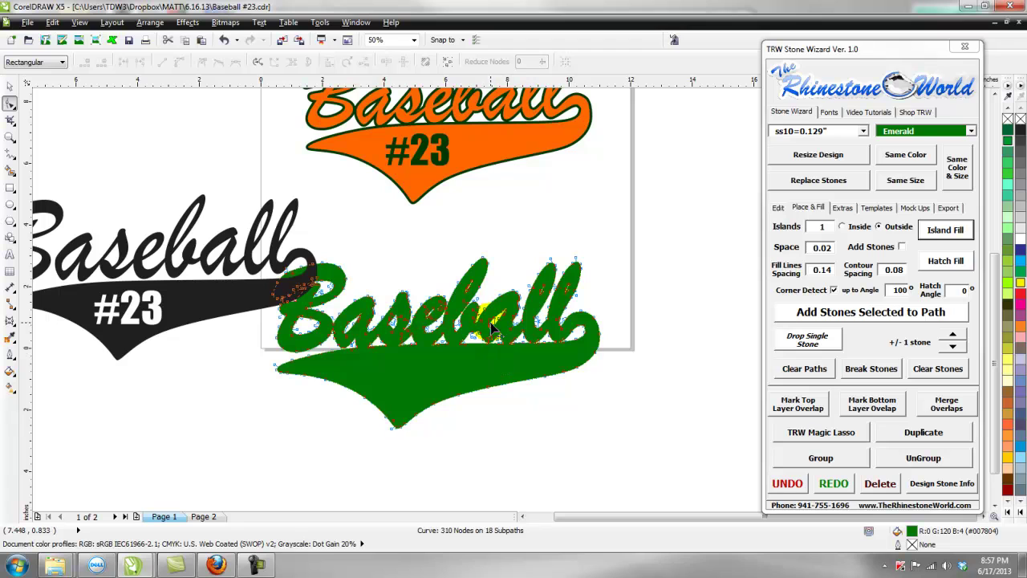
Step: Delete the nodes of the thin slivers inside the b and both l letters of the green shape
scroll(530, 289, "up", 2)
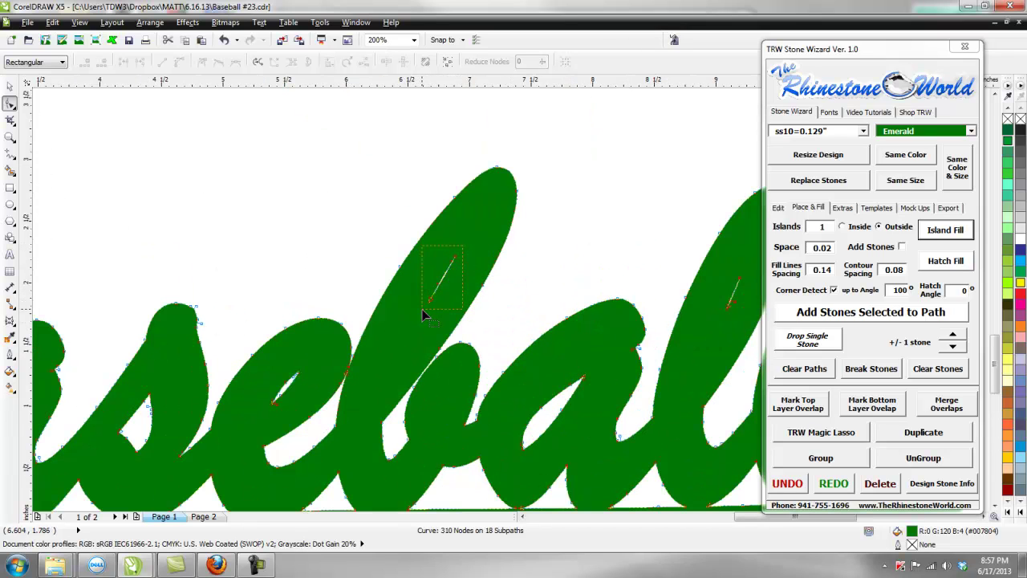
left_click_drag(426, 314, 425, 314)
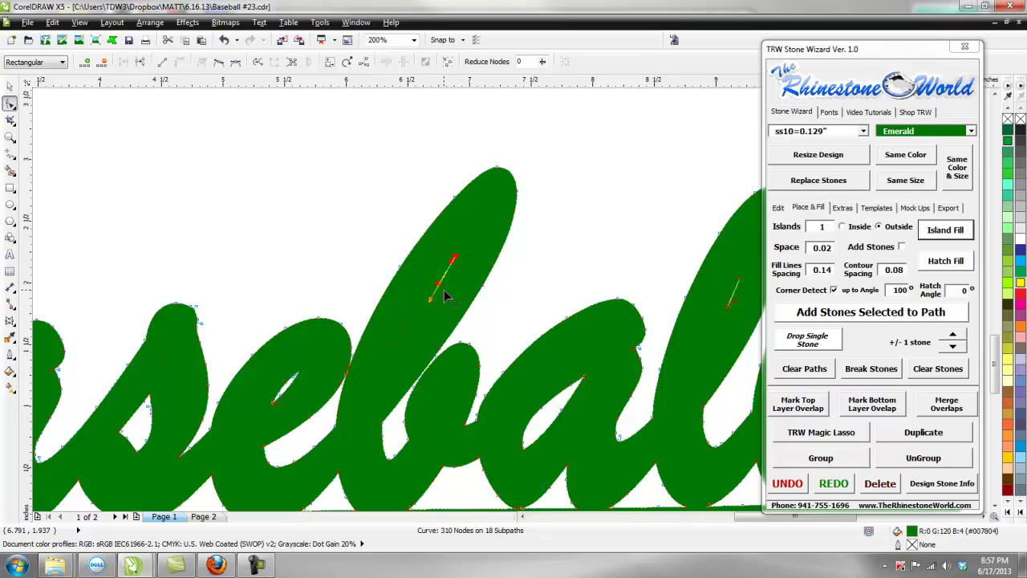
key("Delete")
scroll(497, 305, "down", 1)
scroll(676, 313, "up", 1)
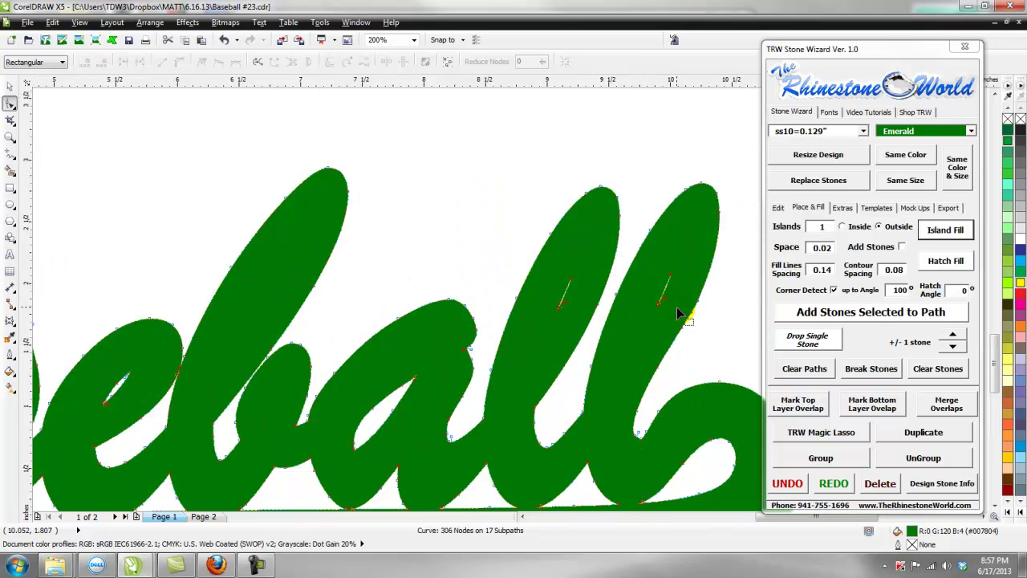
left_click_drag(655, 311, 654, 311)
key("Delete")
left_click_drag(558, 305, 558, 306)
key("Delete")
scroll(565, 307, "down", 2)
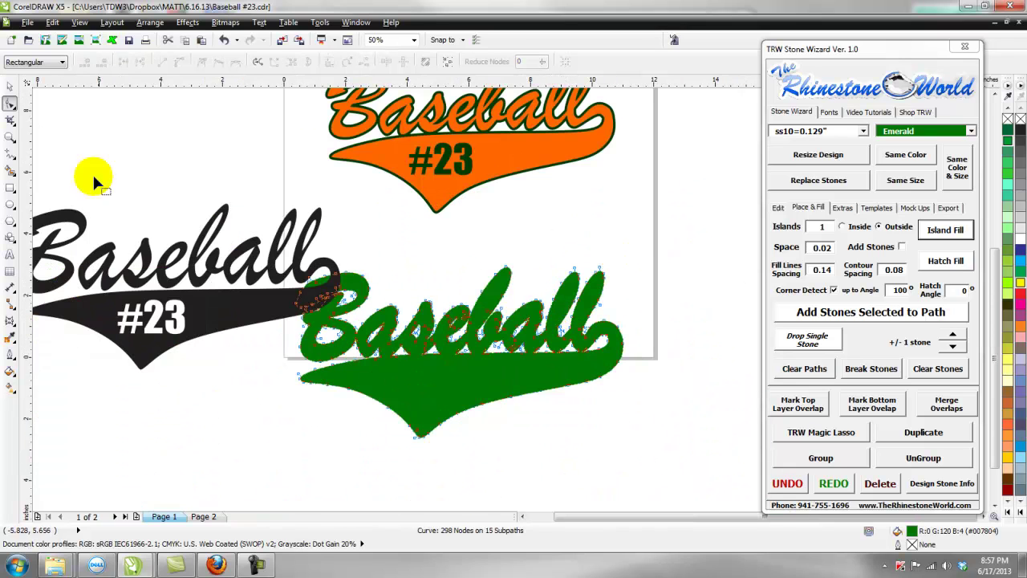
Step: Shift the green shape slightly down and right, and move the black design to about X 0.12 and Y -0.71 inches
left_click(10, 85)
left_click(188, 169)
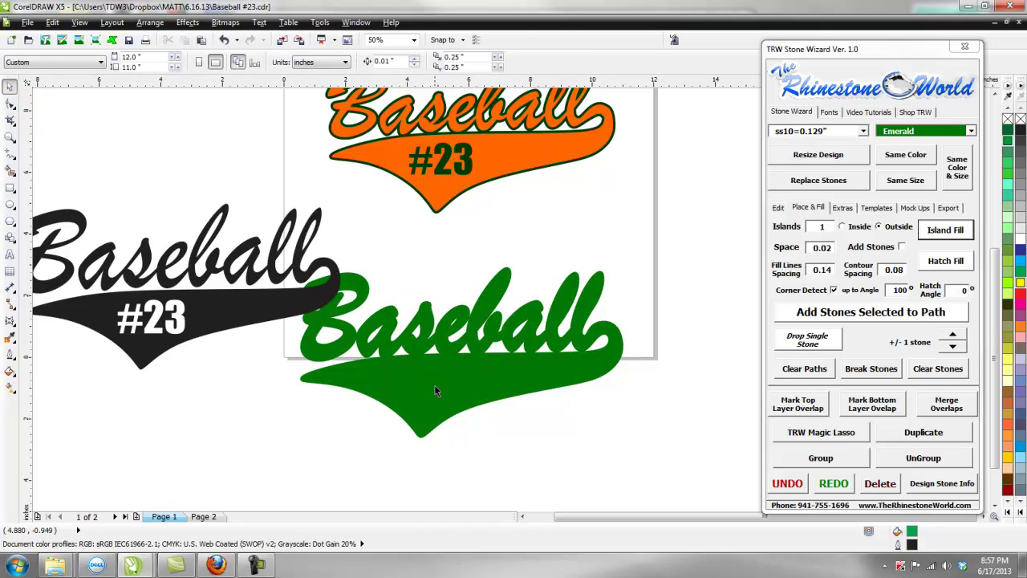
left_click_drag(434, 390, 454, 407)
left_click_drag(228, 309, 334, 398)
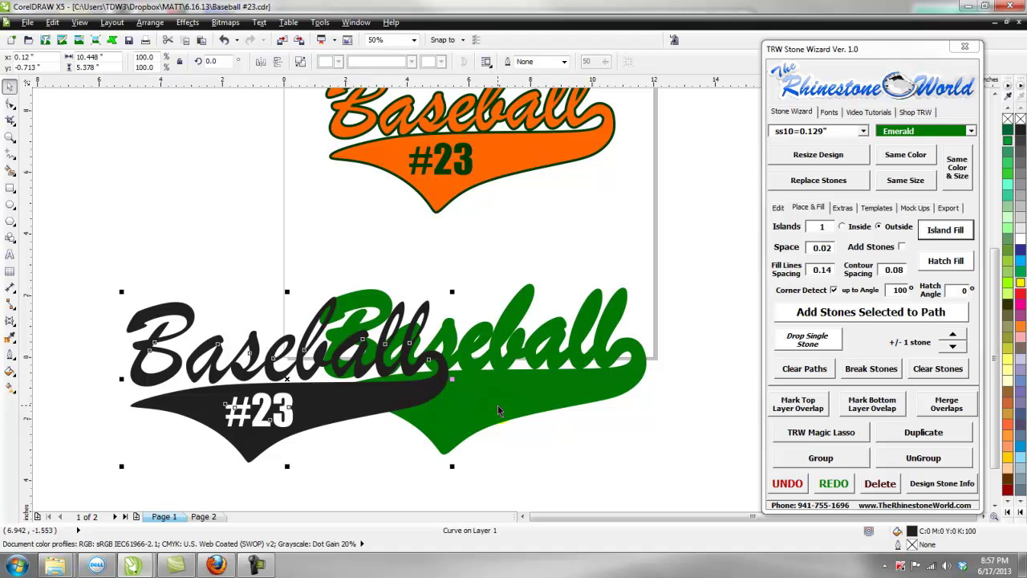
Step: Select the black design and the green shape together and center them on each other with Align Objects
scroll(592, 325, "down", 1)
left_click_drag(642, 287, 281, 453)
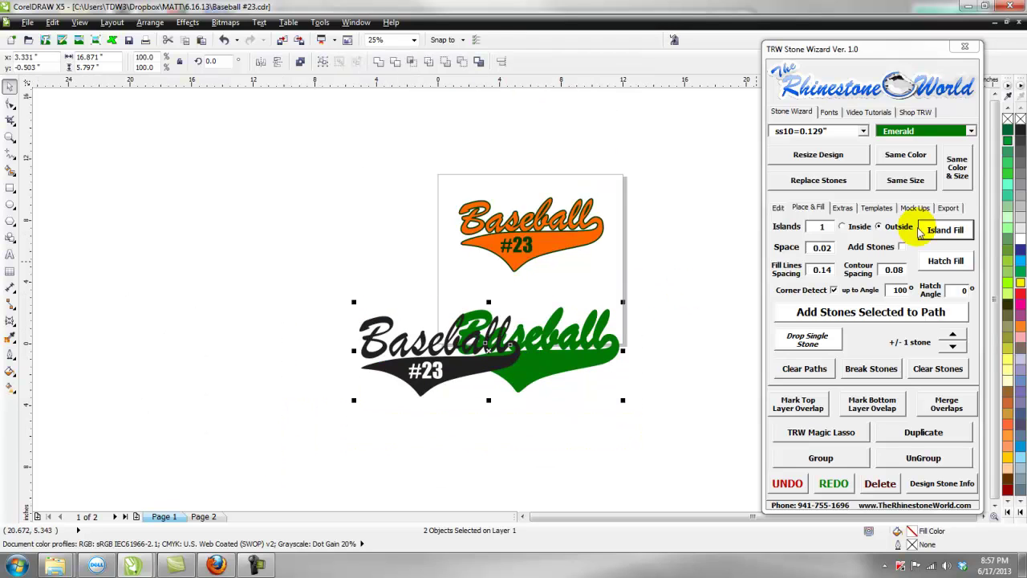
left_click(780, 208)
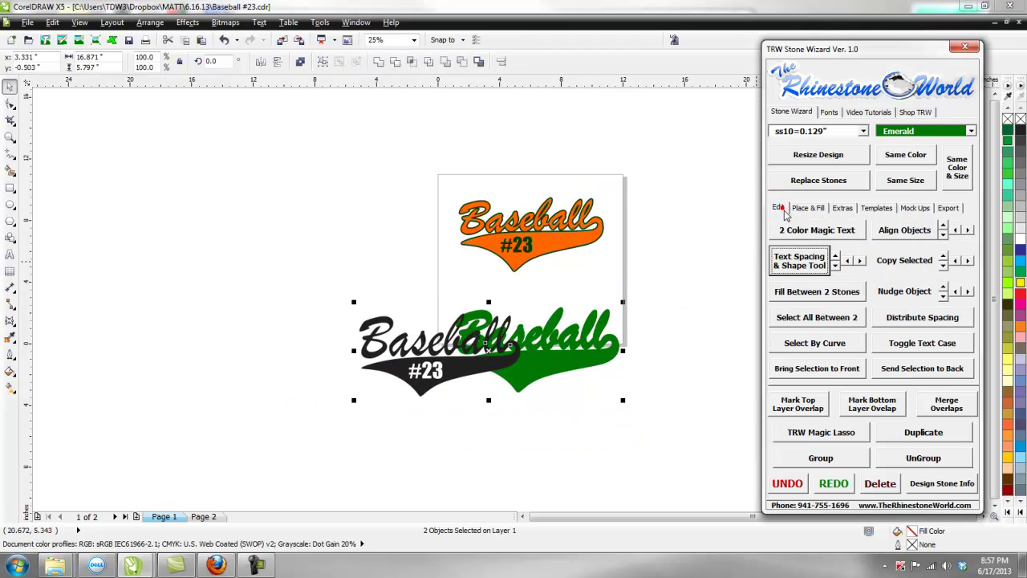
left_click(896, 231)
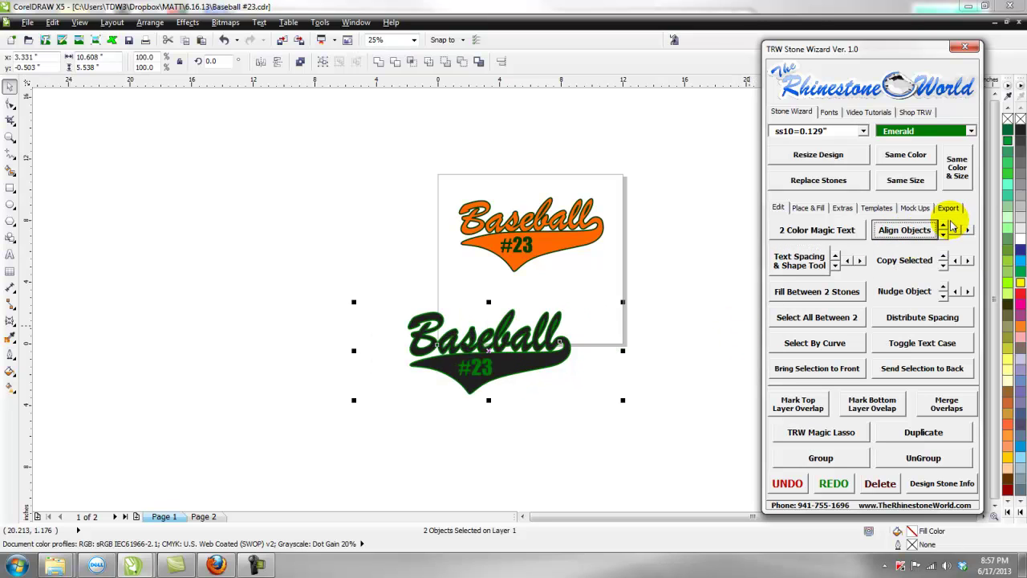
left_click(676, 350)
scroll(518, 345, "up", 4)
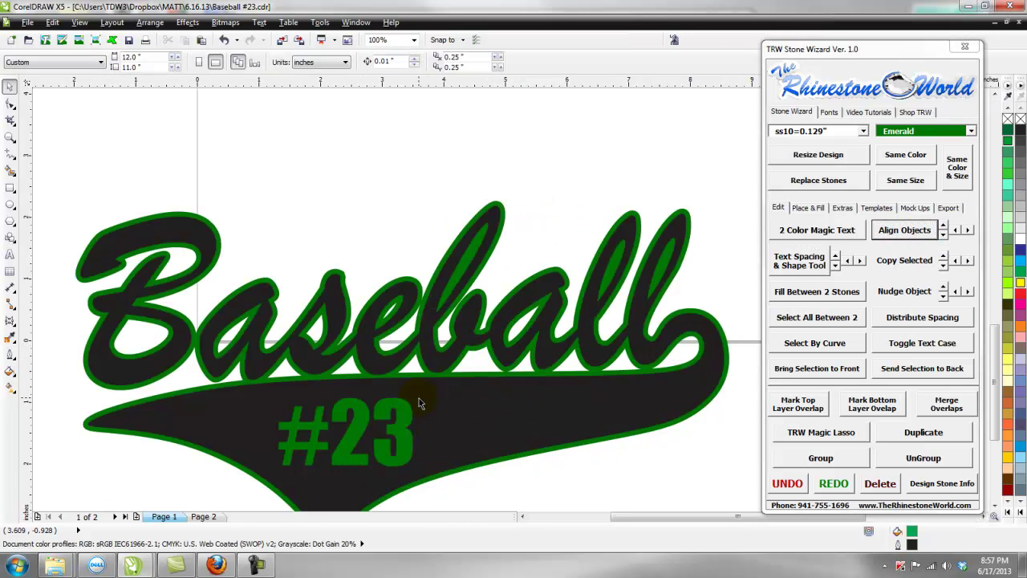
scroll(409, 304, "down", 2)
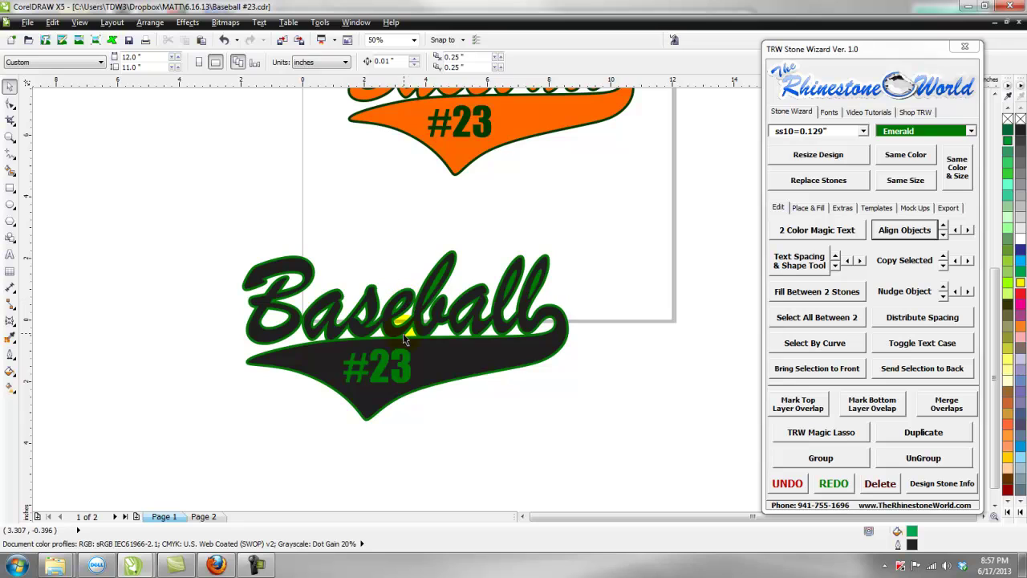
Step: Delete the original orange design and move the aligned black and green design onto the page, at about X 6.18 and Y 5.98 inches
scroll(480, 413, "down", 2)
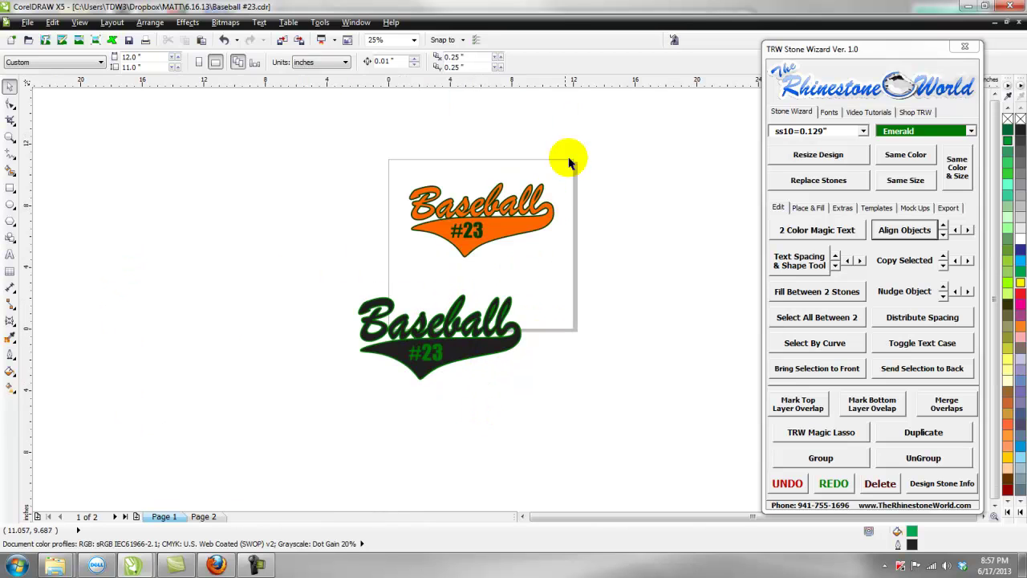
left_click_drag(576, 147, 369, 270)
key("Delete")
left_click_drag(594, 267, 353, 389)
left_click_drag(442, 362, 480, 255)
key("Escape")
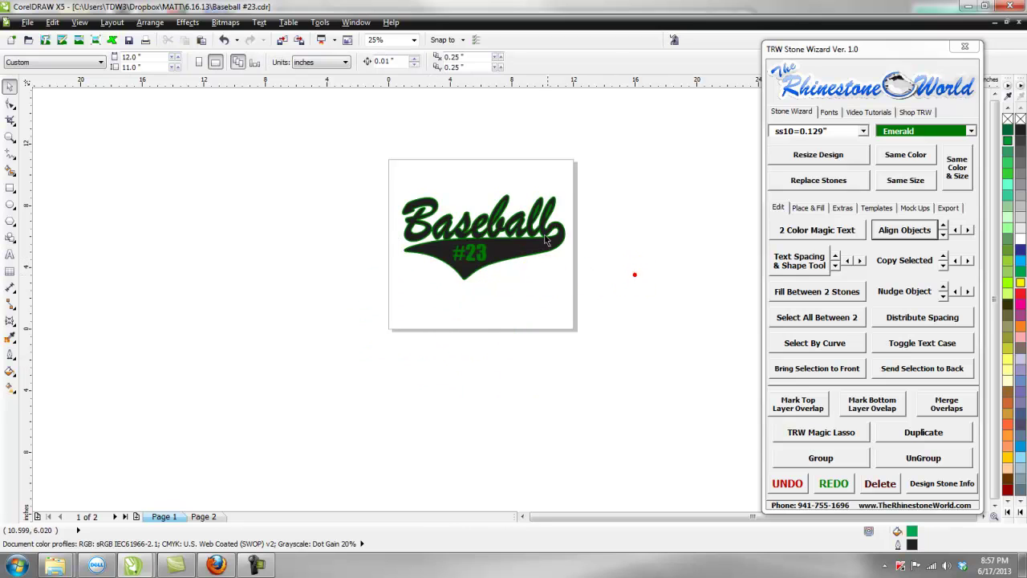
Step: Recolor the black Baseball #23 design with the Orange stone color
scroll(497, 205, "up", 2)
scroll(499, 203, "up", 1)
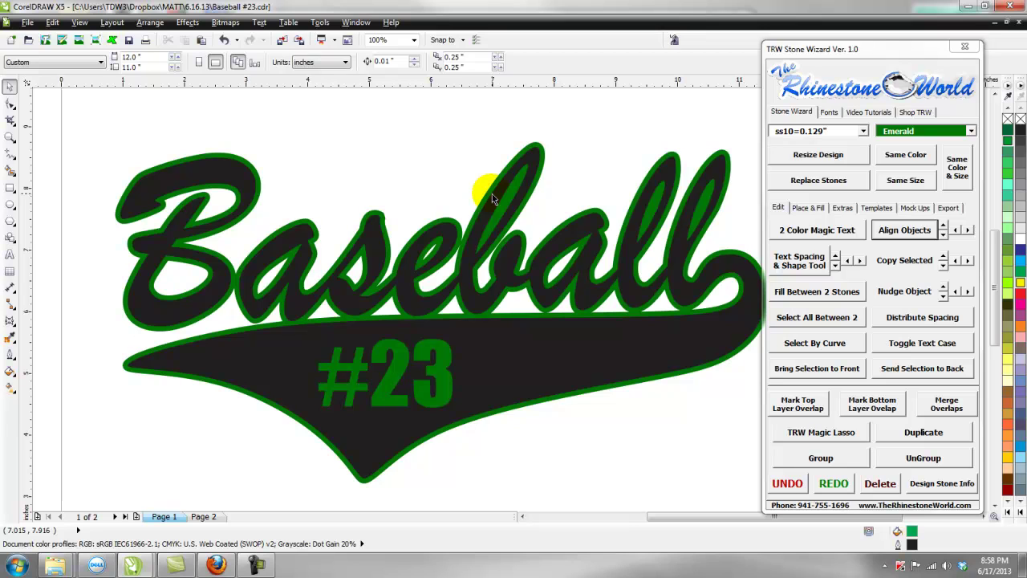
scroll(492, 194, "down", 1)
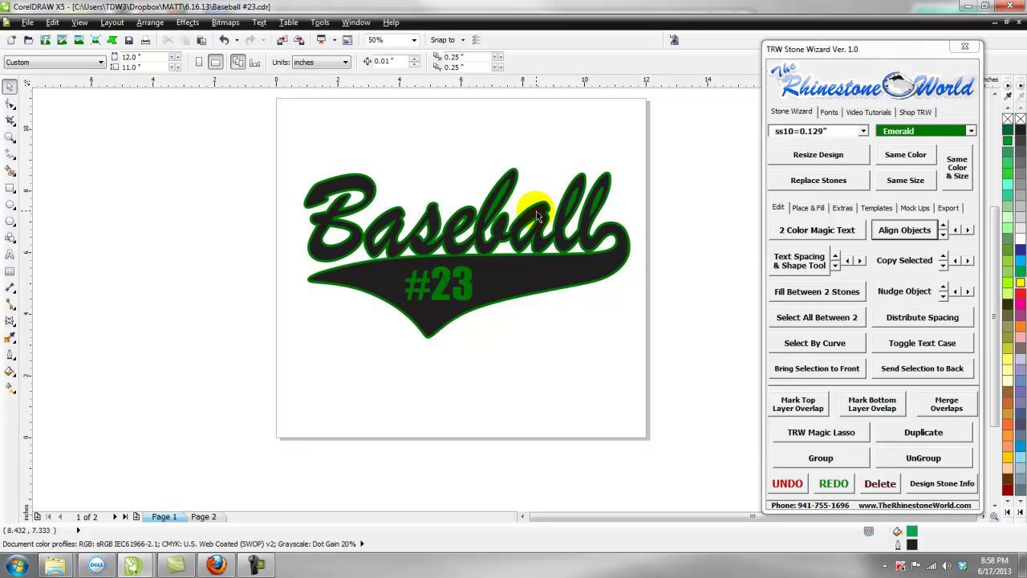
scroll(536, 211, "up", 2)
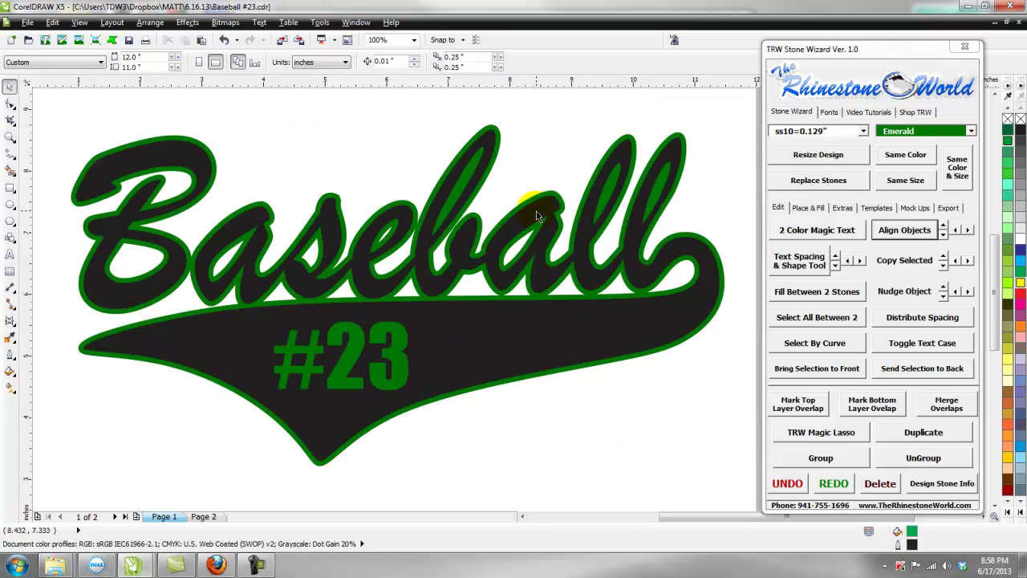
left_click(473, 345)
left_click(959, 133)
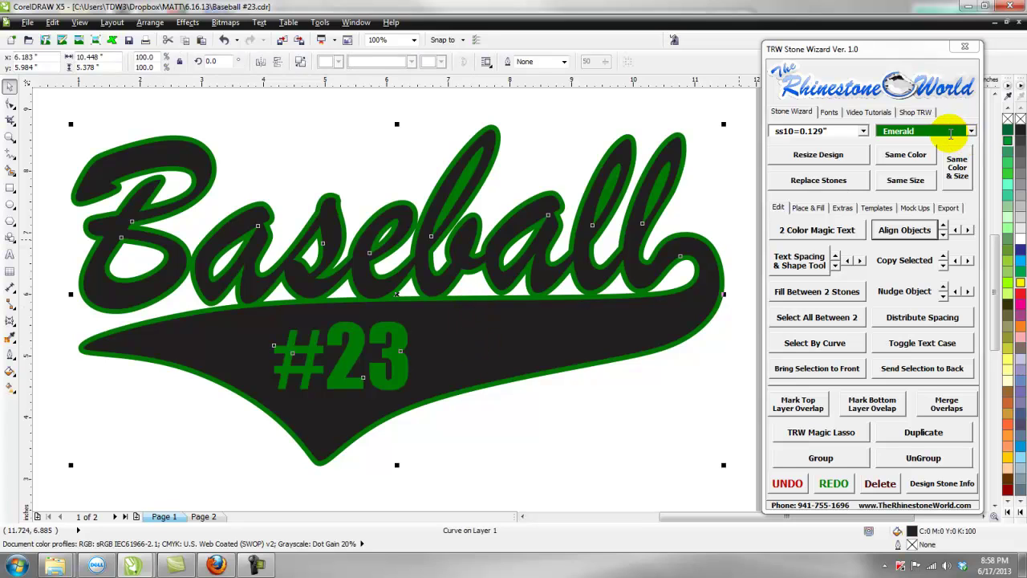
type("o")
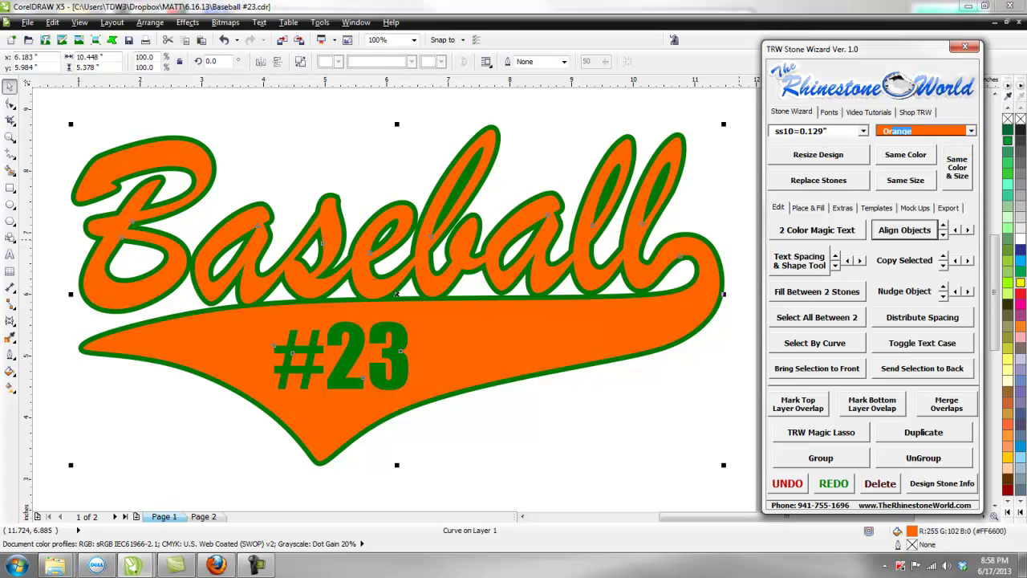
Step: Darken the green contour shape's uniform fill to RGB 0, 74, 2 (#004A02)
left_click(402, 370)
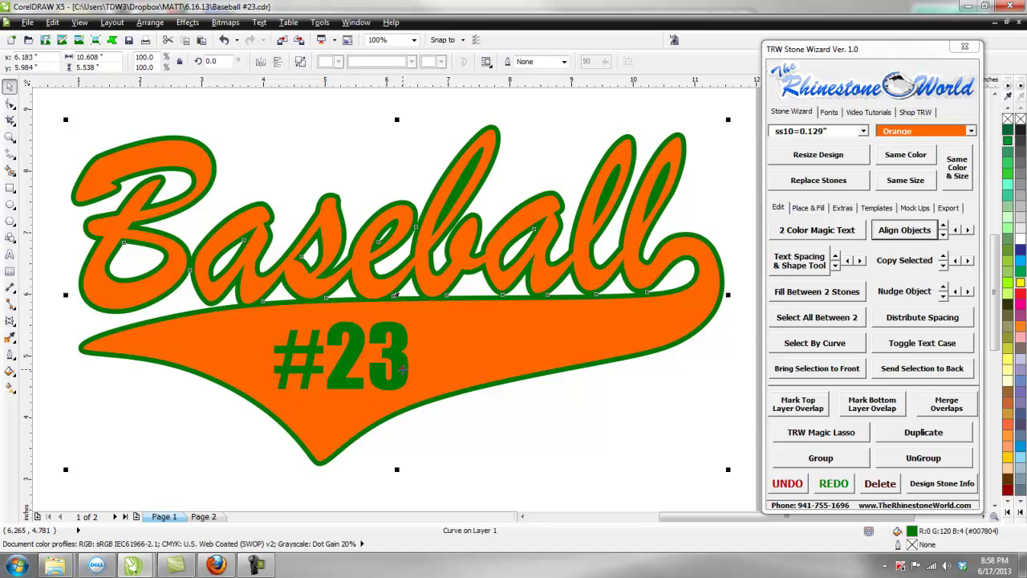
key("F10")
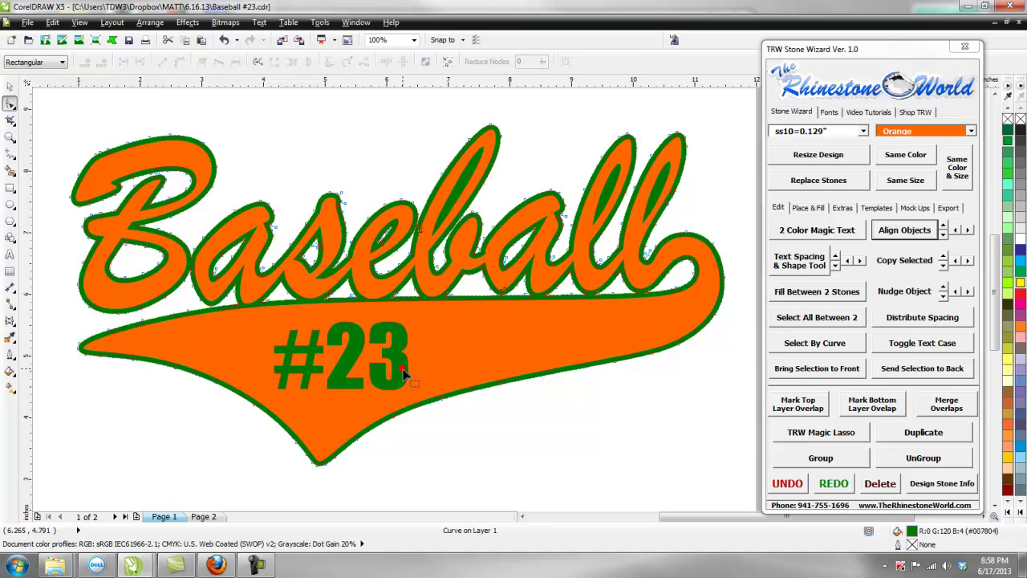
left_click(9, 85)
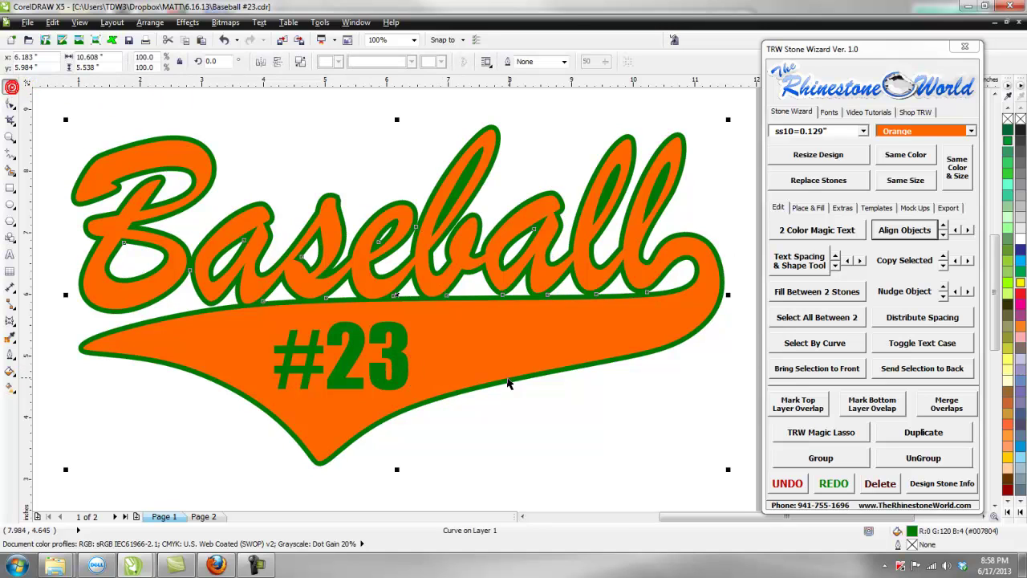
double_click(912, 531)
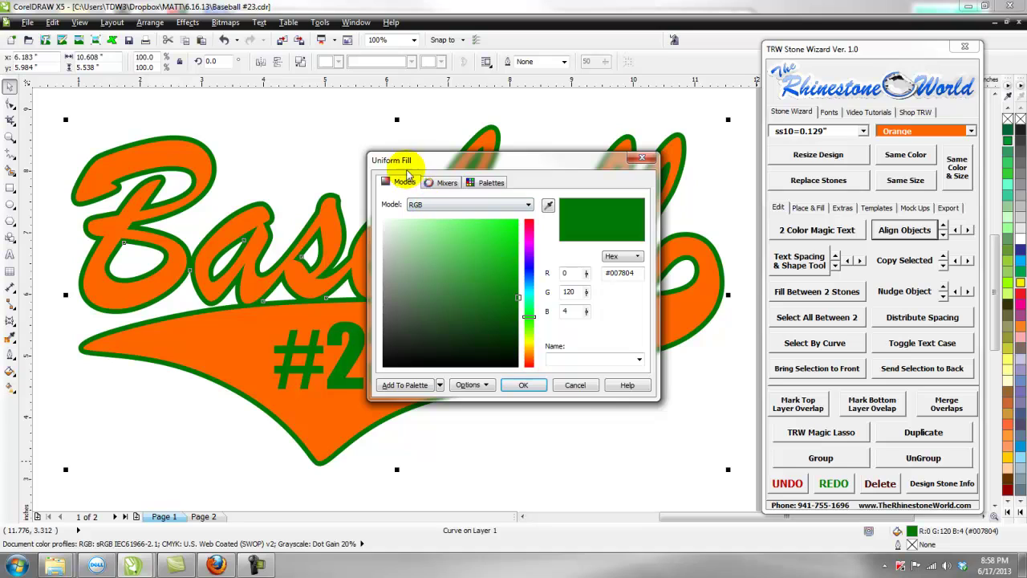
left_click(517, 325)
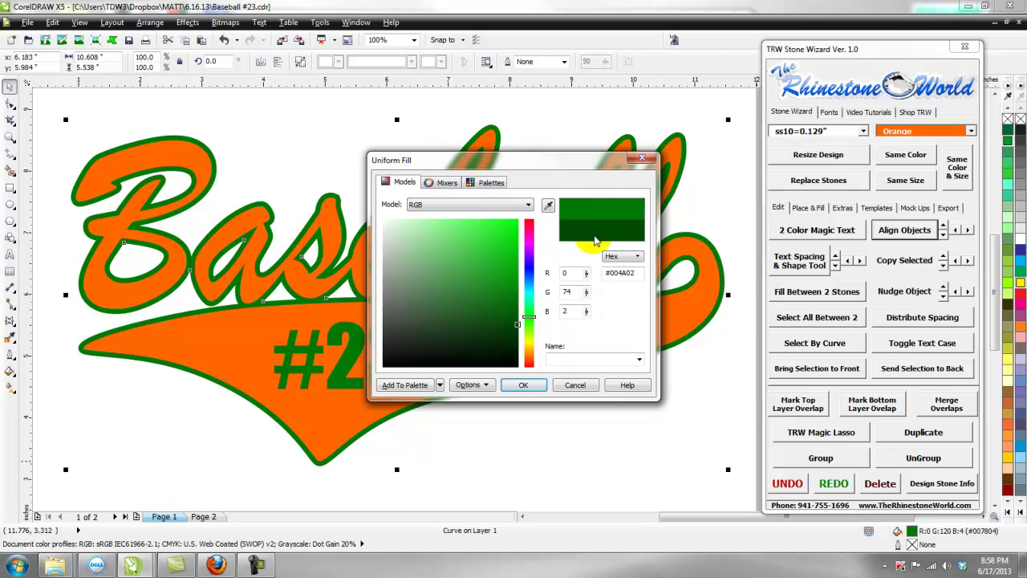
left_click(526, 385)
left_click(563, 430)
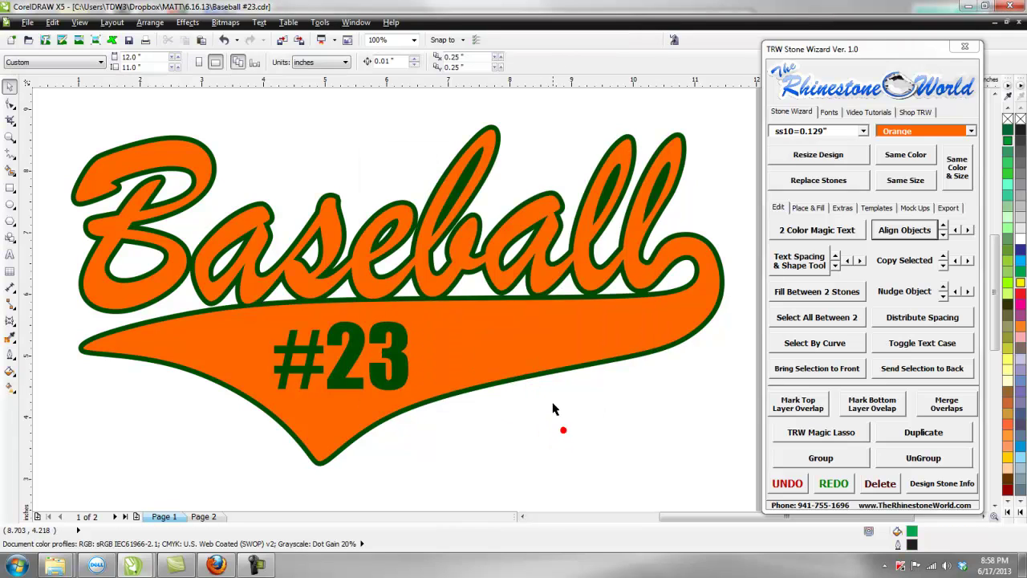
Step: Create a basic mock-up of the complete two-color Baseball #23 design on the first white T-shirt
scroll(552, 409, "down", 2)
scroll(518, 369, "down", 2)
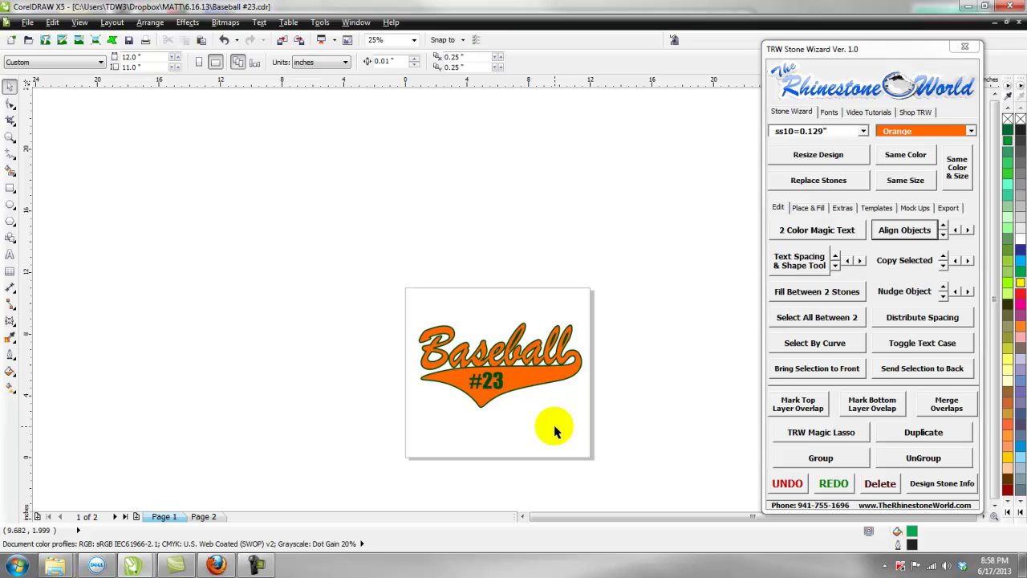
scroll(526, 392, "up", 1)
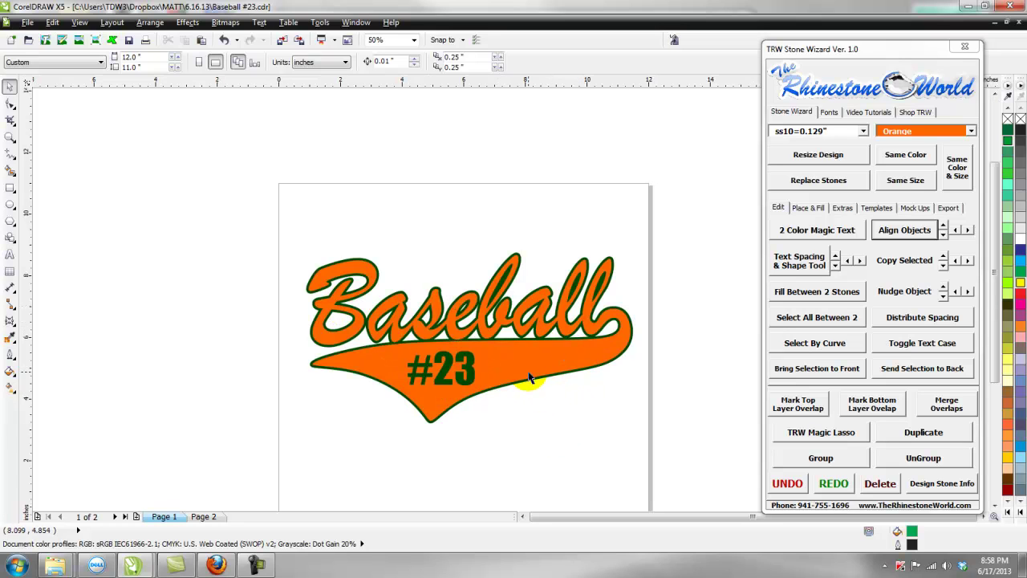
scroll(570, 329, "down", 1)
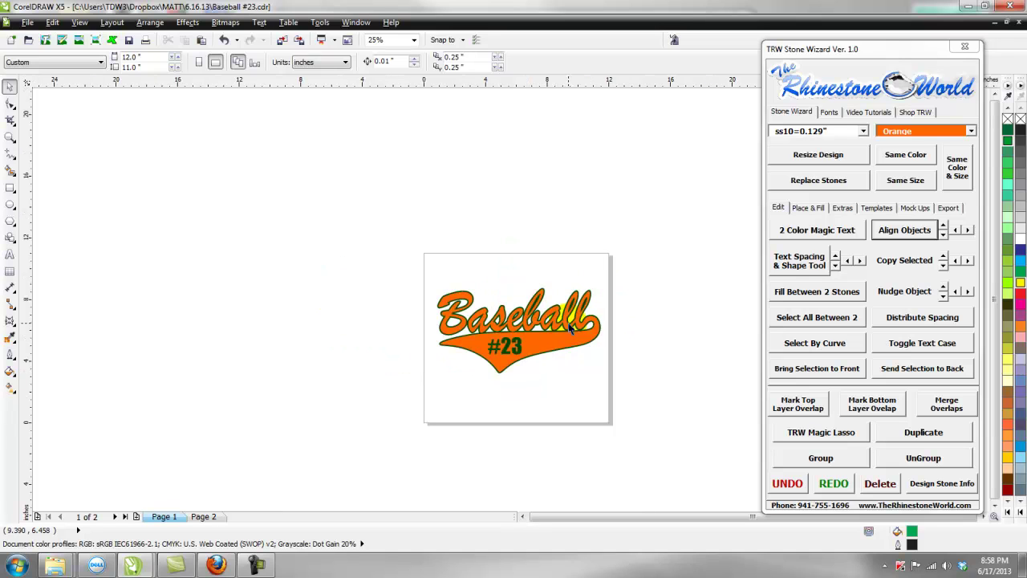
left_click(916, 208)
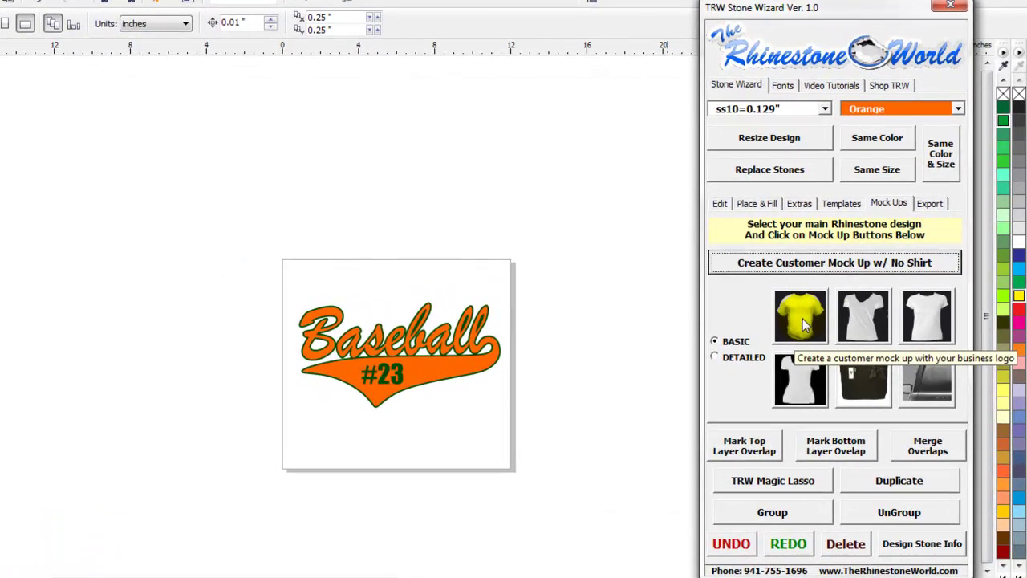
left_click(843, 300)
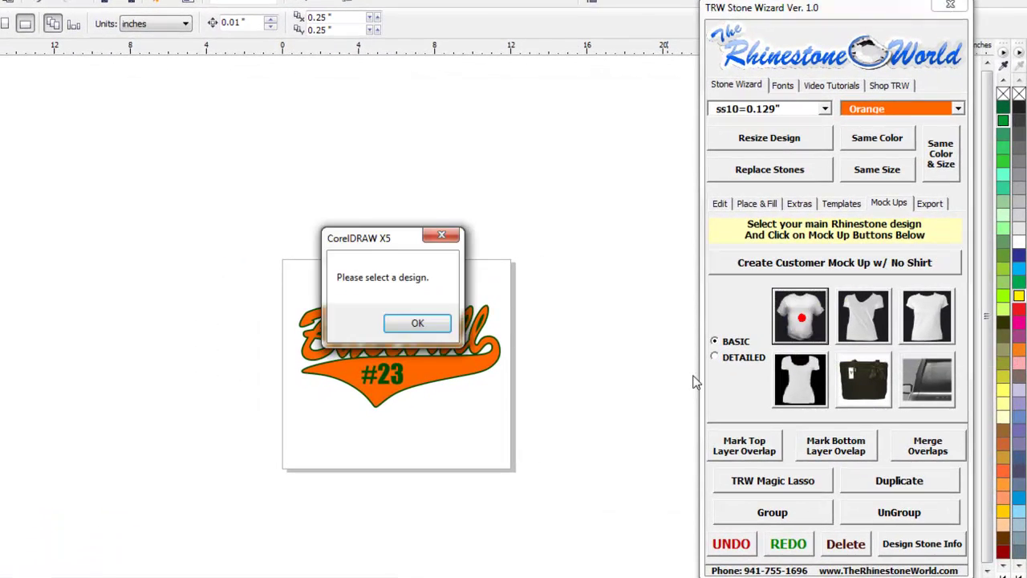
left_click(417, 323)
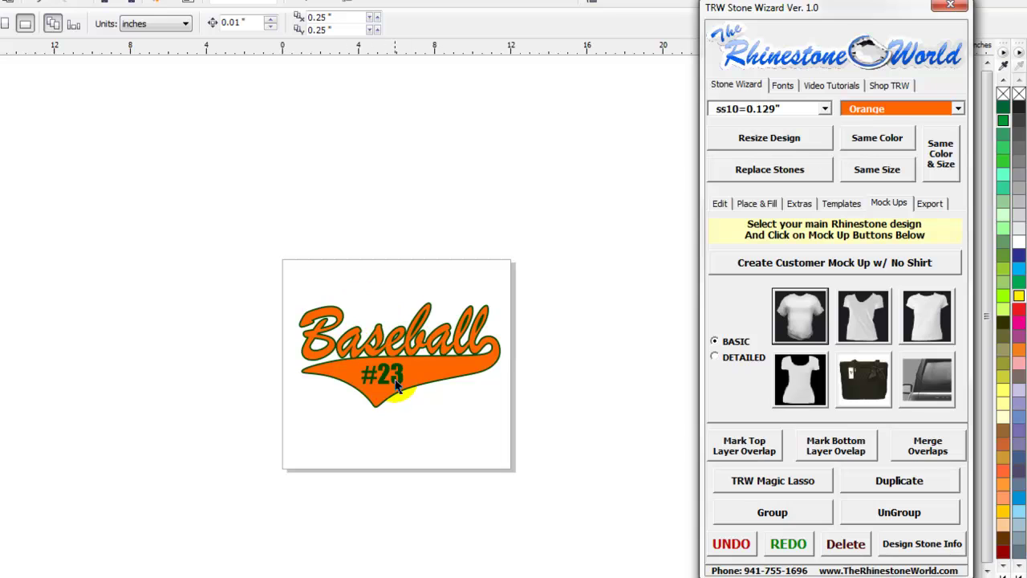
left_click_drag(534, 273, 167, 513)
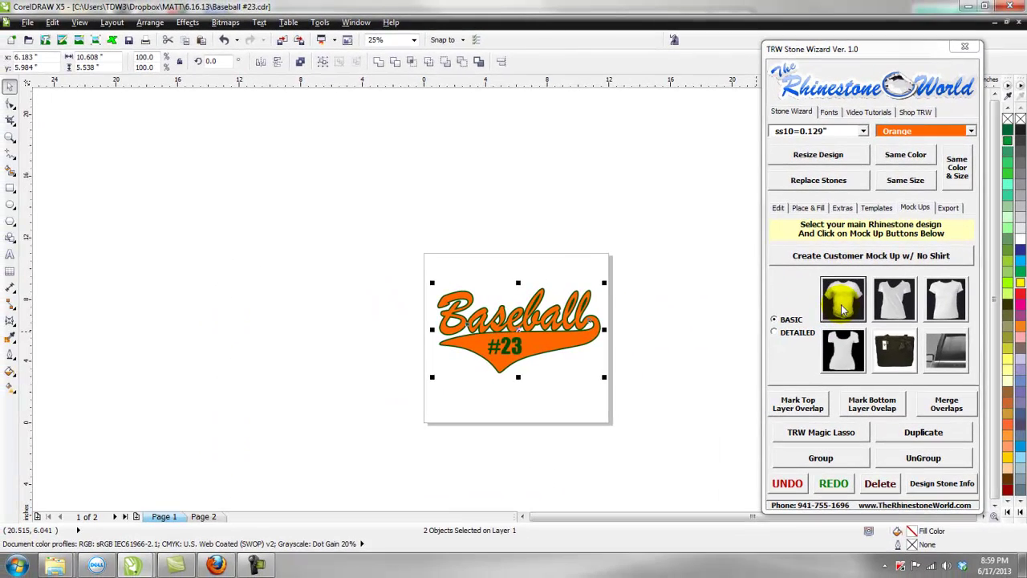
left_click(829, 317)
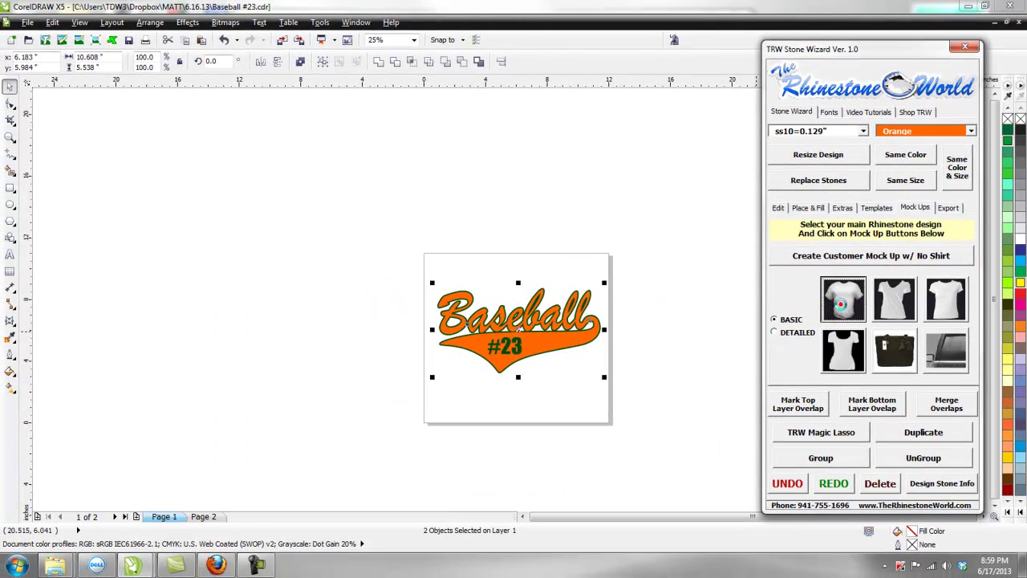
left_click(634, 365)
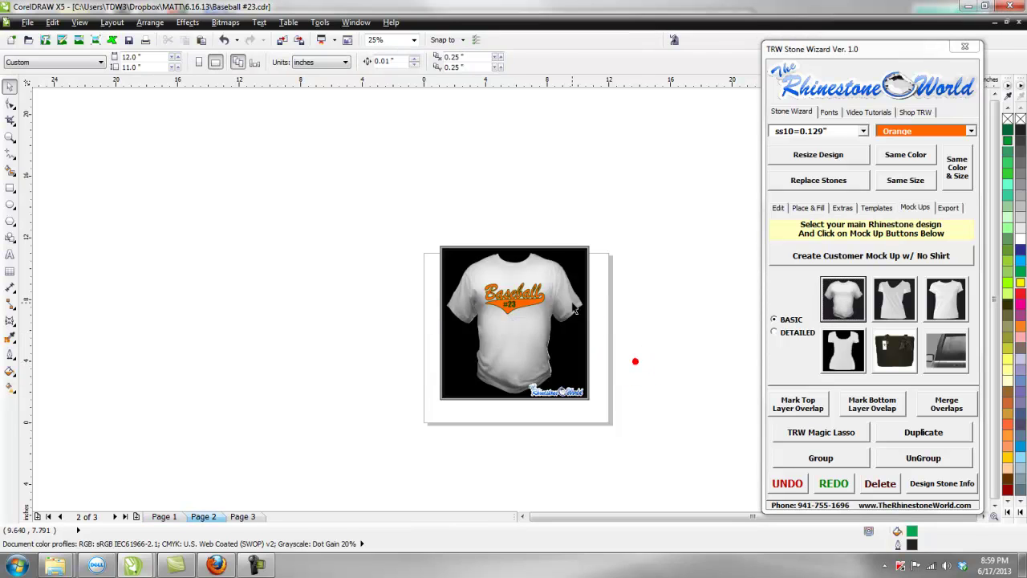
Step: Recolor the white shirt in the Page 2 mock-up with a 40% black gray fill
scroll(537, 303, "up", 1)
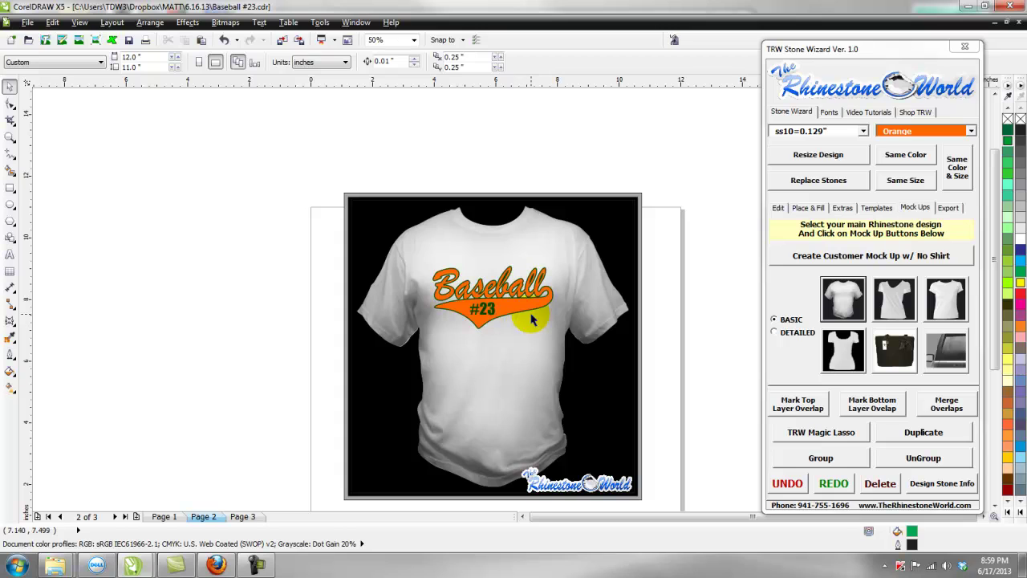
left_click(595, 296)
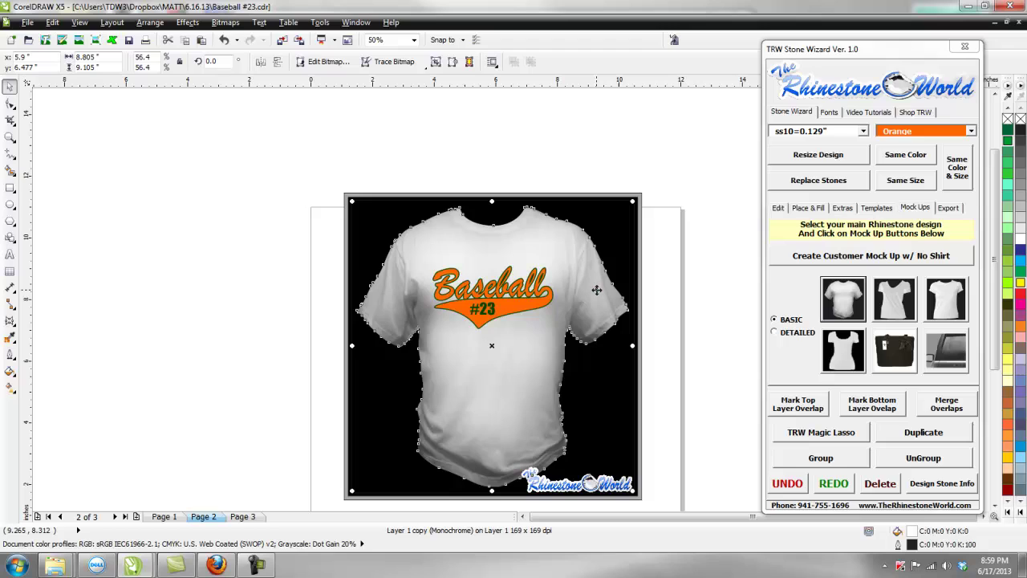
left_click(1022, 198)
left_click(700, 310)
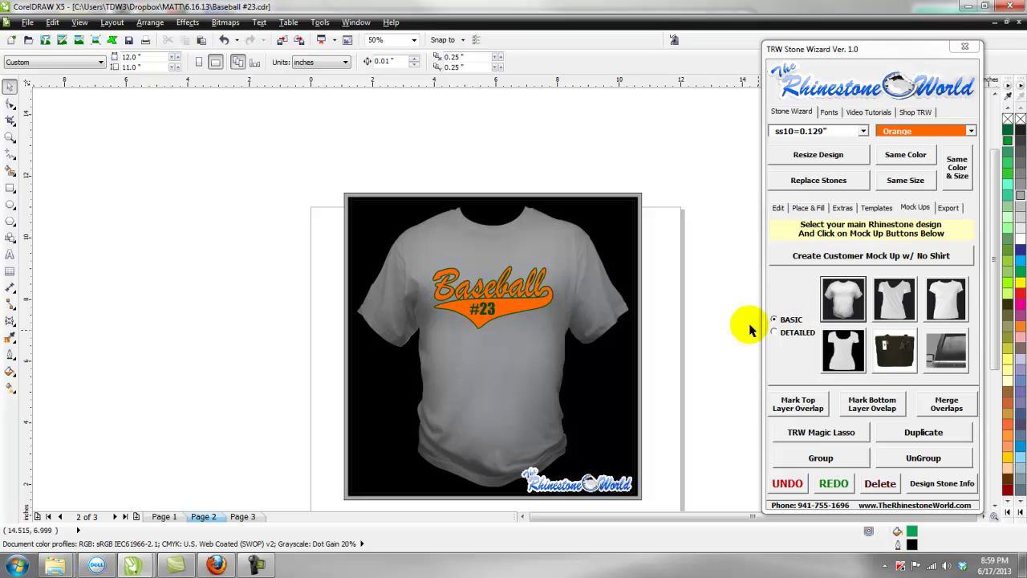
Step: Try red, green, cyan and C100 M20 blue fills on the mock-up shirt, and return it to 40% black gray
left_click(581, 308)
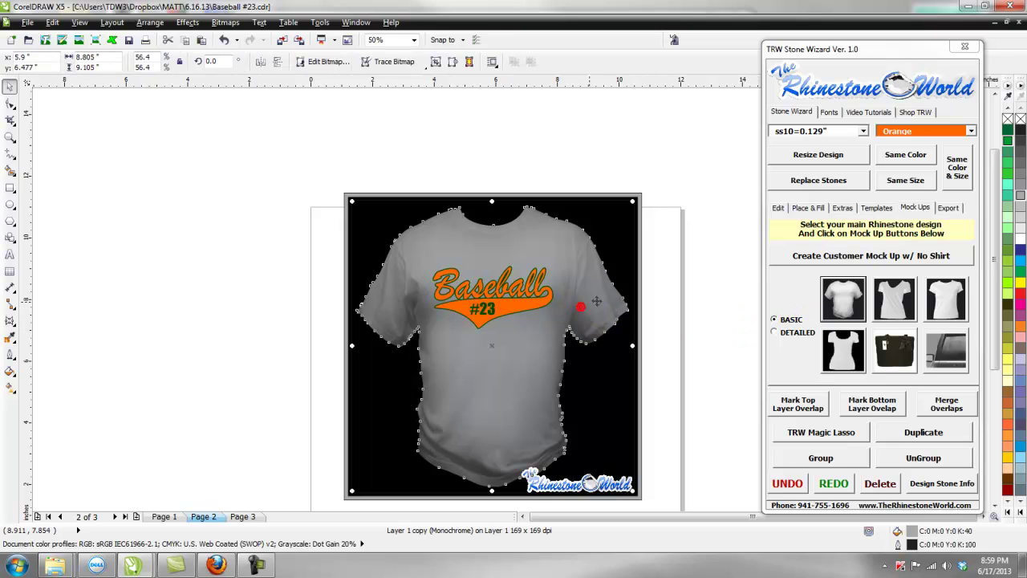
left_click(1019, 307)
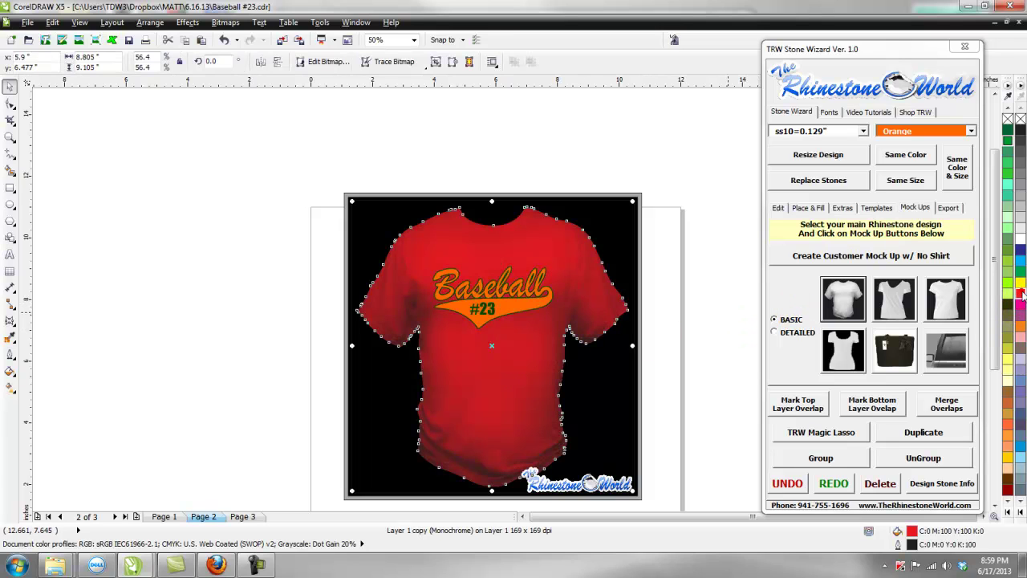
left_click(1020, 280)
left_click(1021, 270)
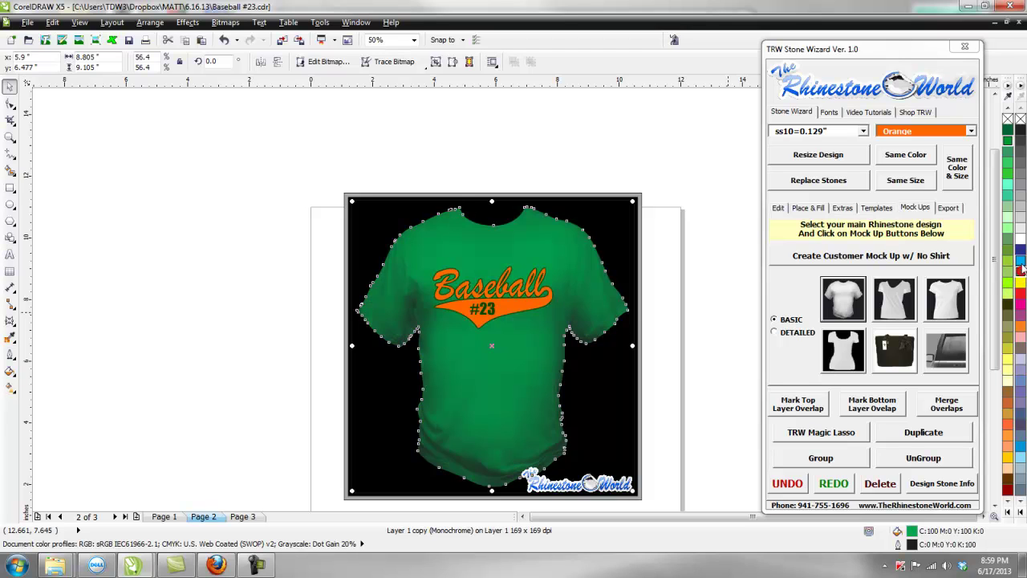
left_click(1021, 263)
left_click(1014, 387)
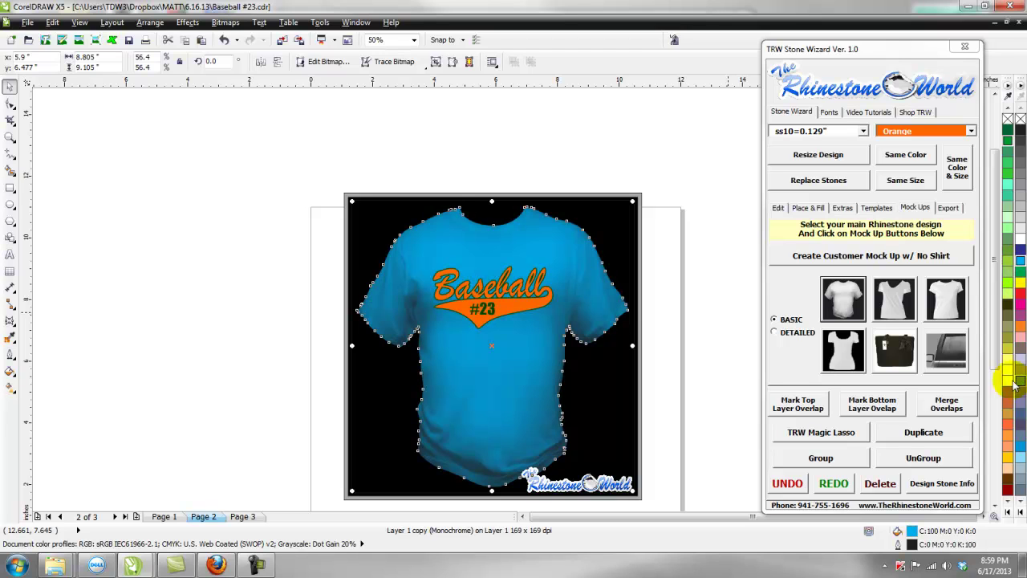
left_click(1020, 446)
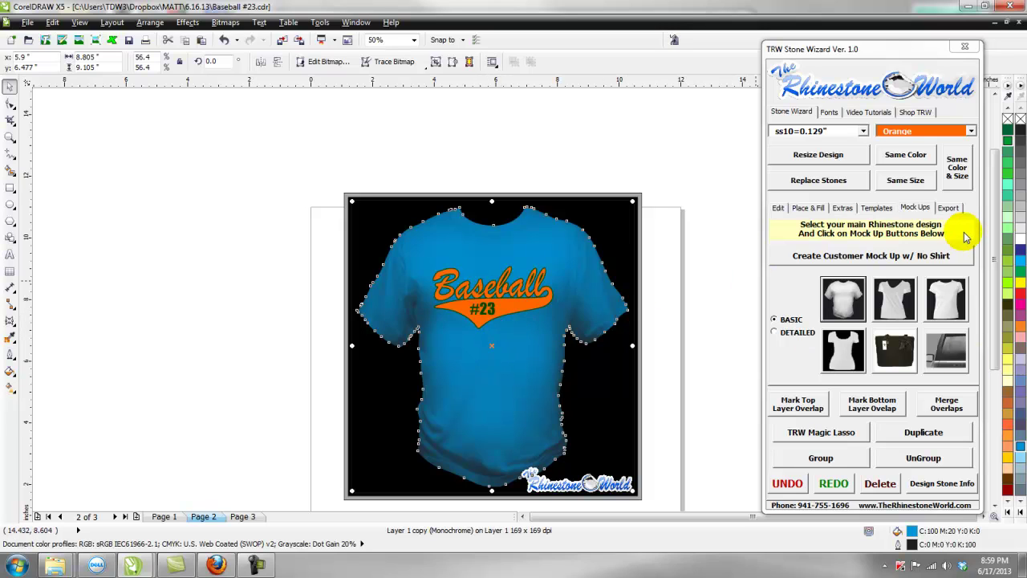
left_click(1019, 201)
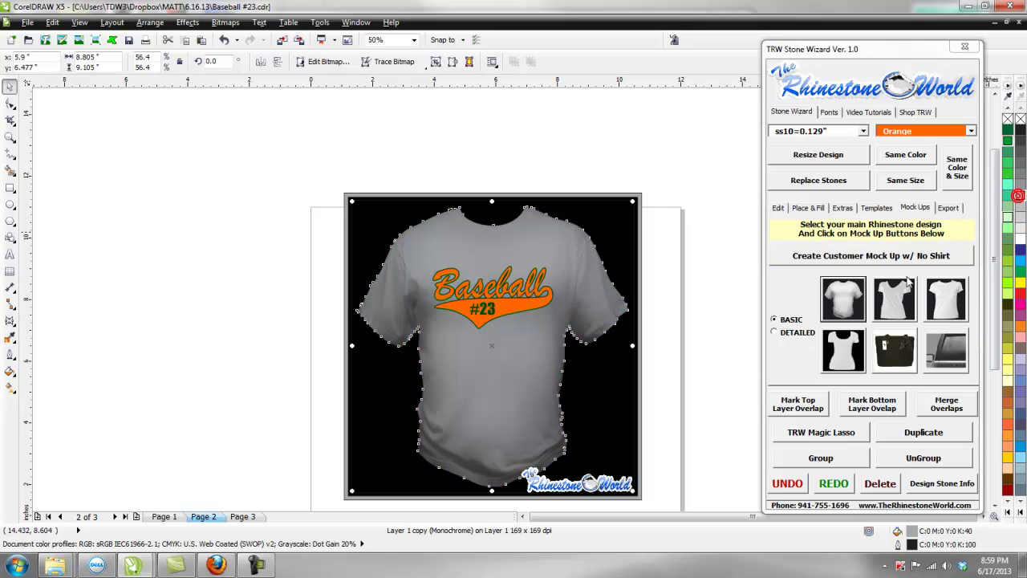
left_click(715, 313)
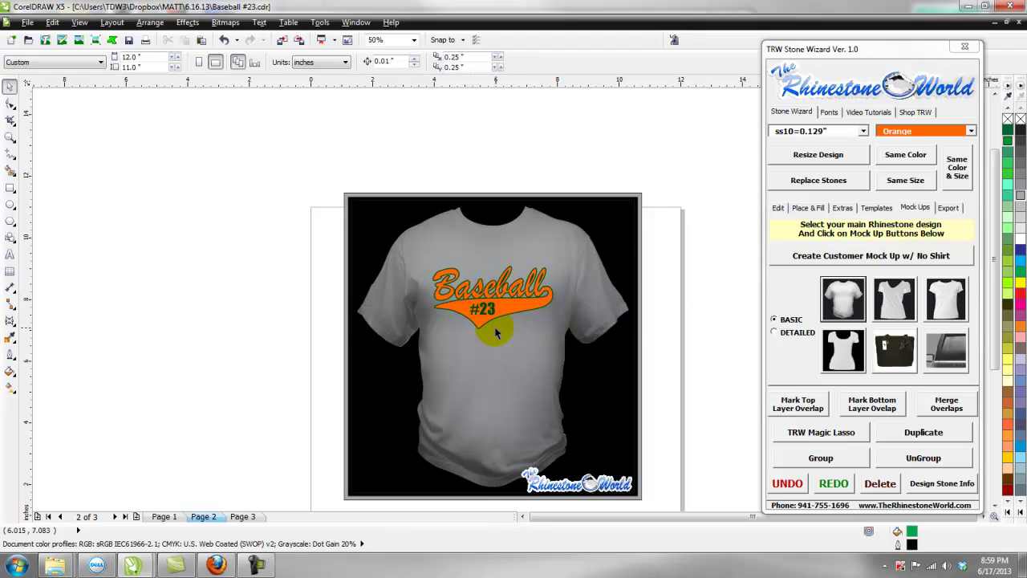
Step: Examine the gray shirt mock-up on Page 2 and compare it with the flat design on Page 1
left_click(530, 321)
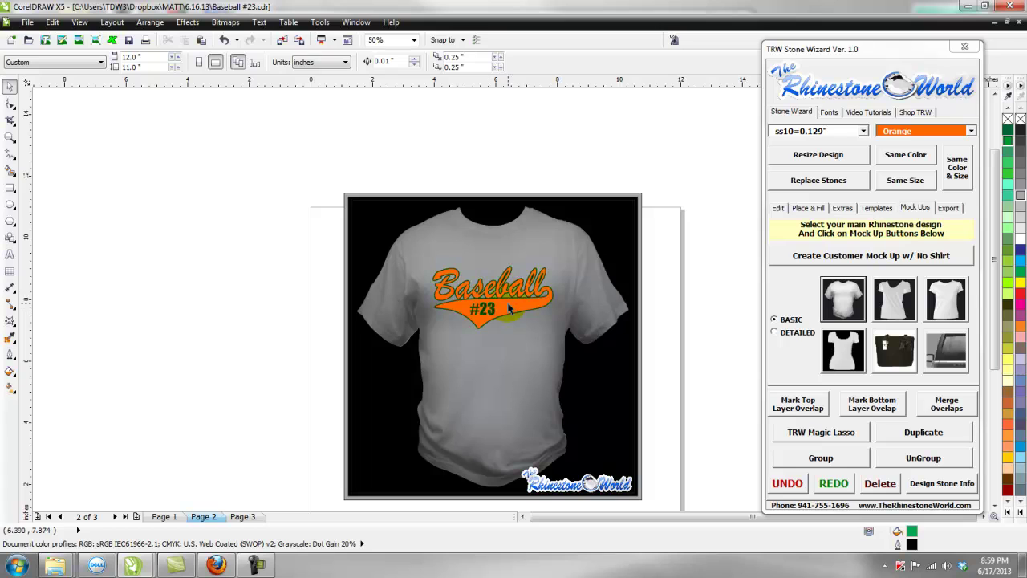
scroll(507, 321, "down", 1)
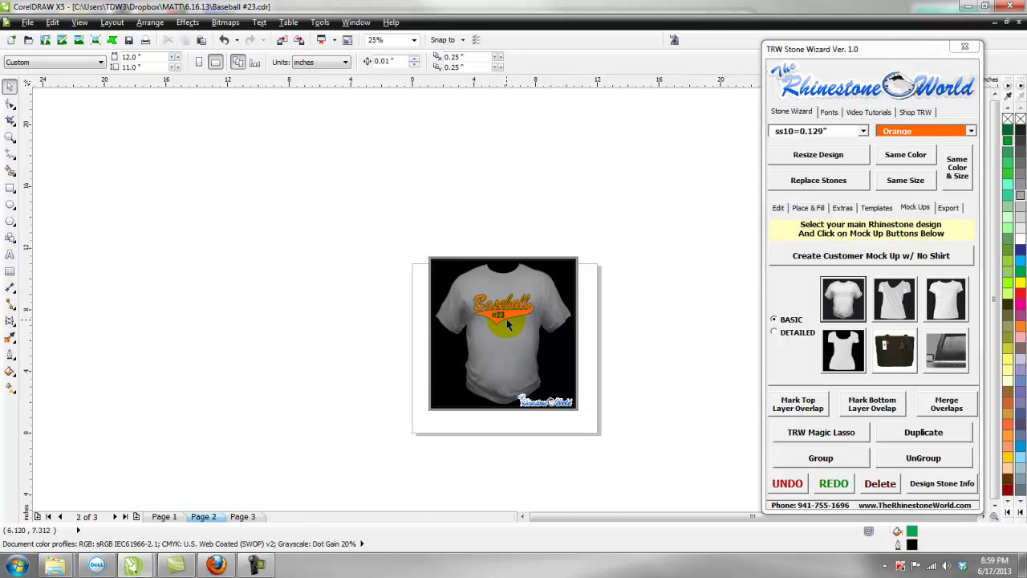
scroll(507, 324, "up", 1)
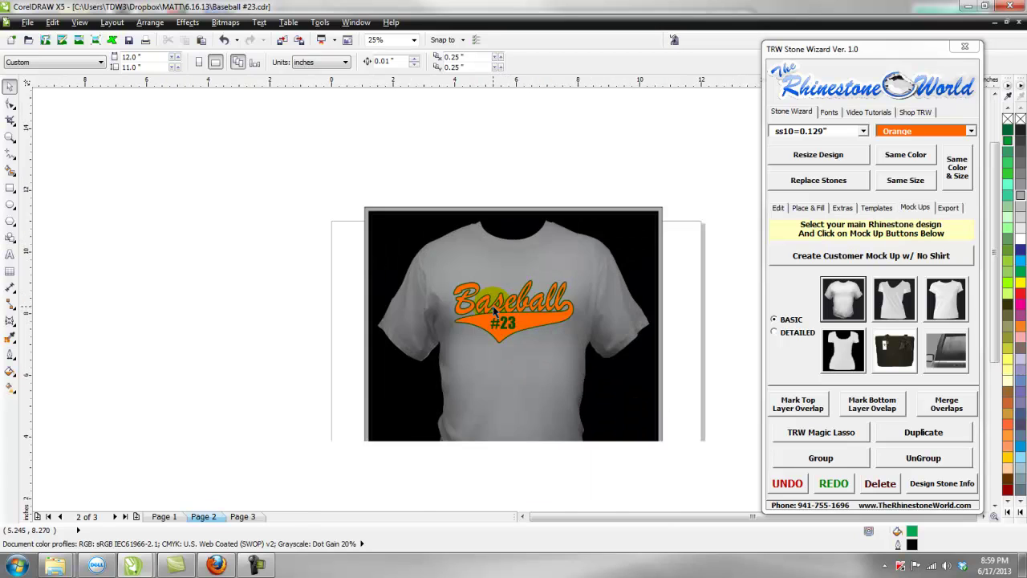
left_click(528, 319)
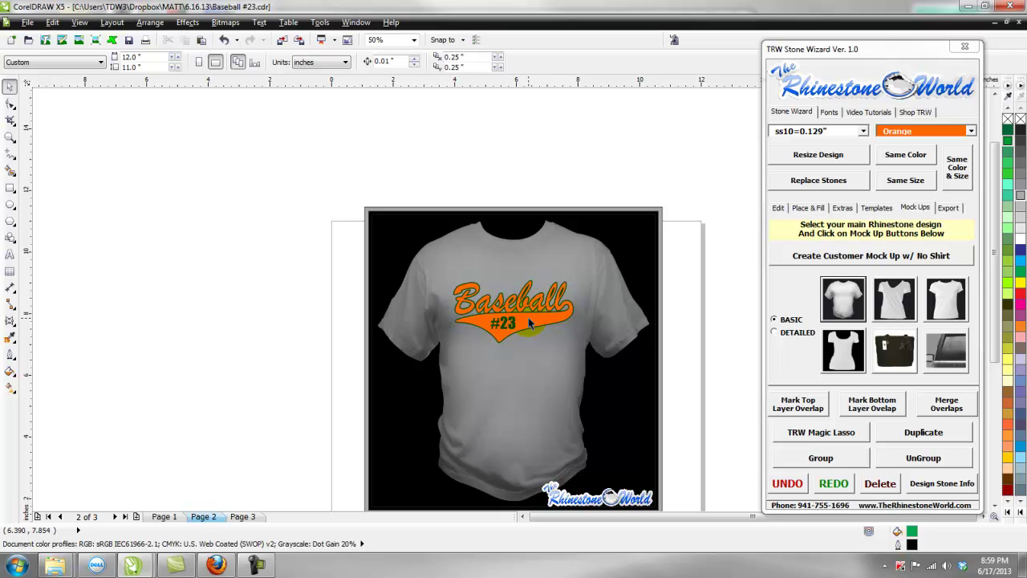
scroll(528, 317, "down", 1)
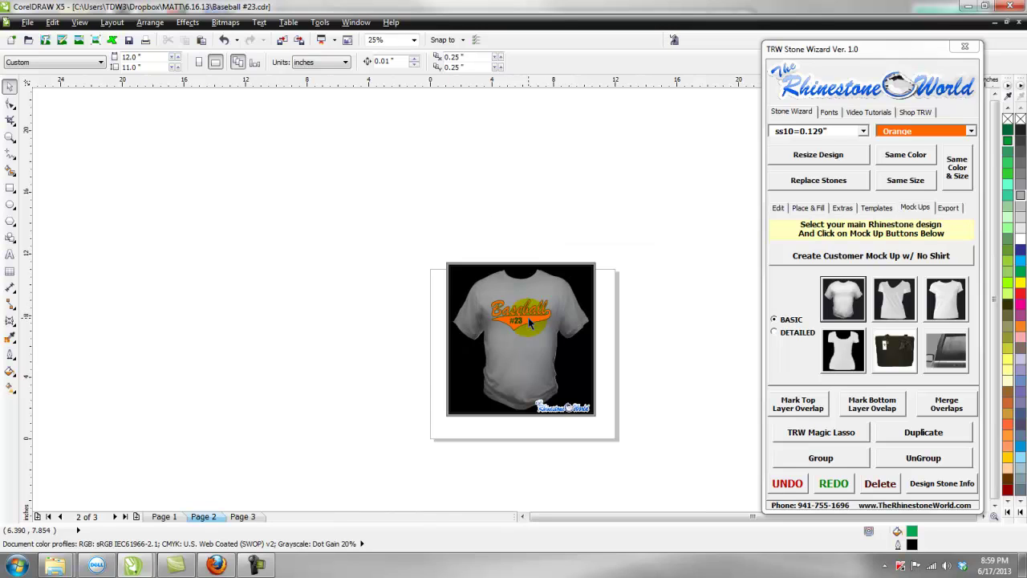
scroll(552, 363, "up", 1)
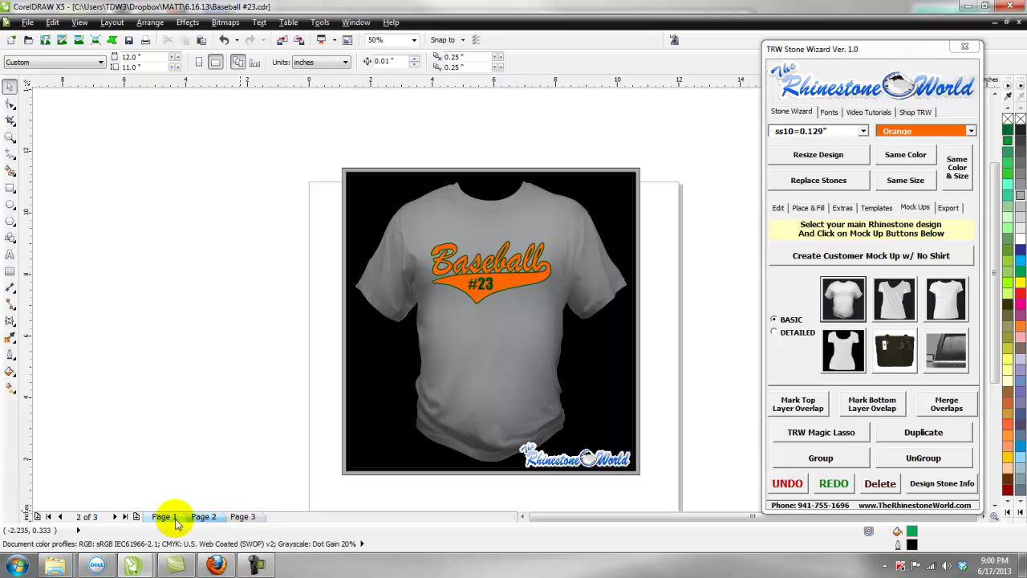
left_click(172, 523)
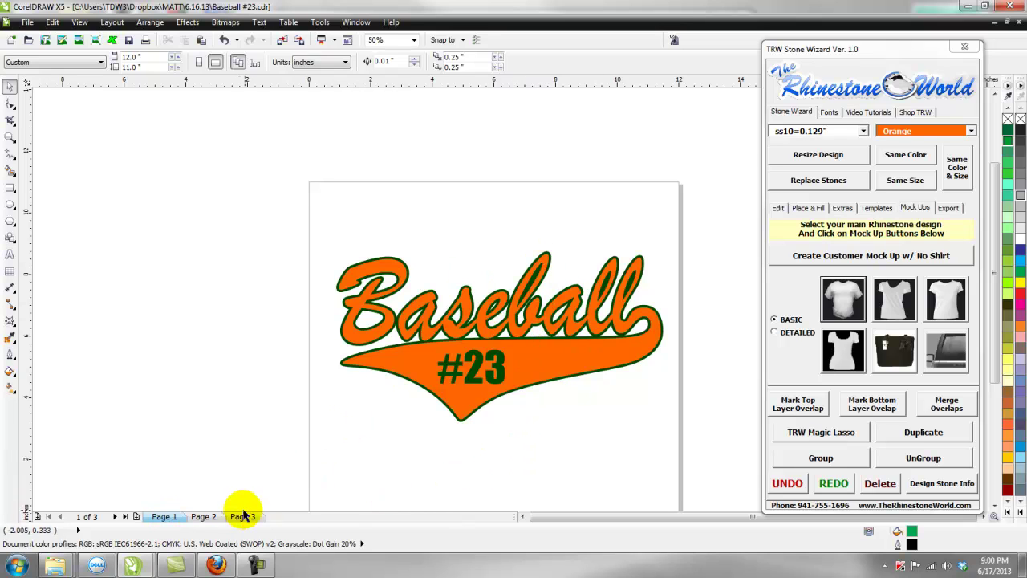
left_click(211, 517)
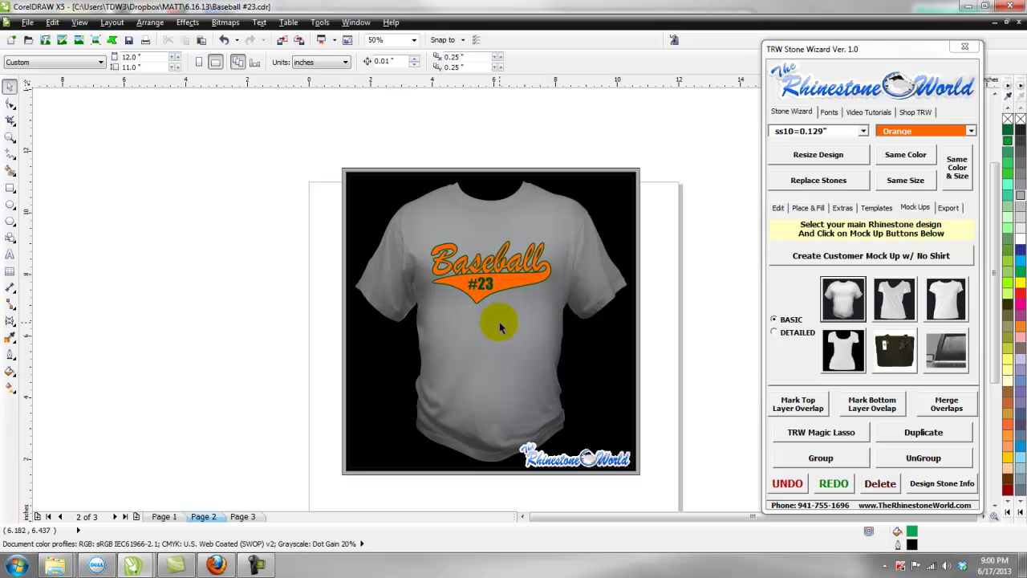
Step: Change the mock-up shirt on Page 3 to a white fill
left_click(240, 518)
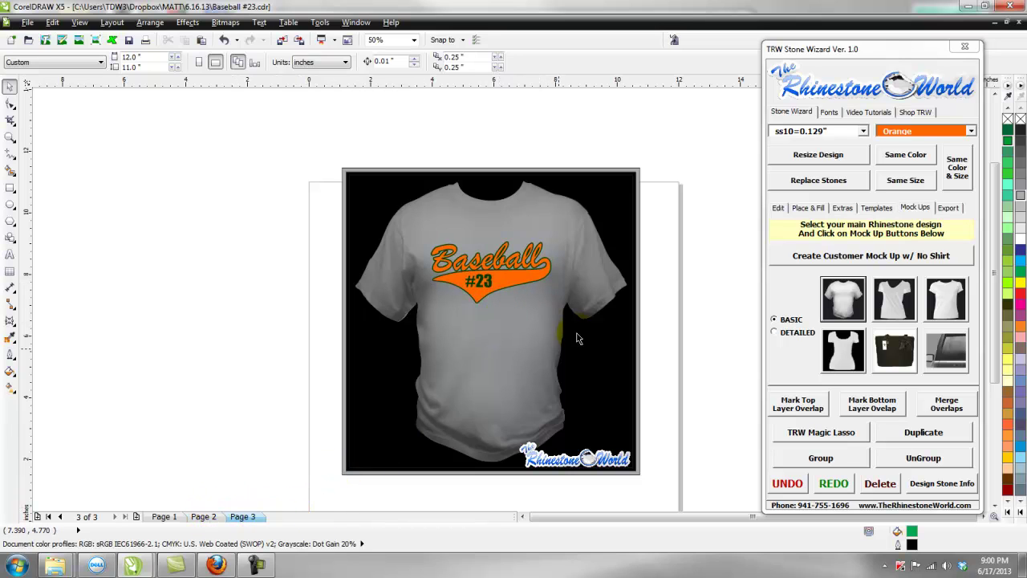
left_click(535, 344)
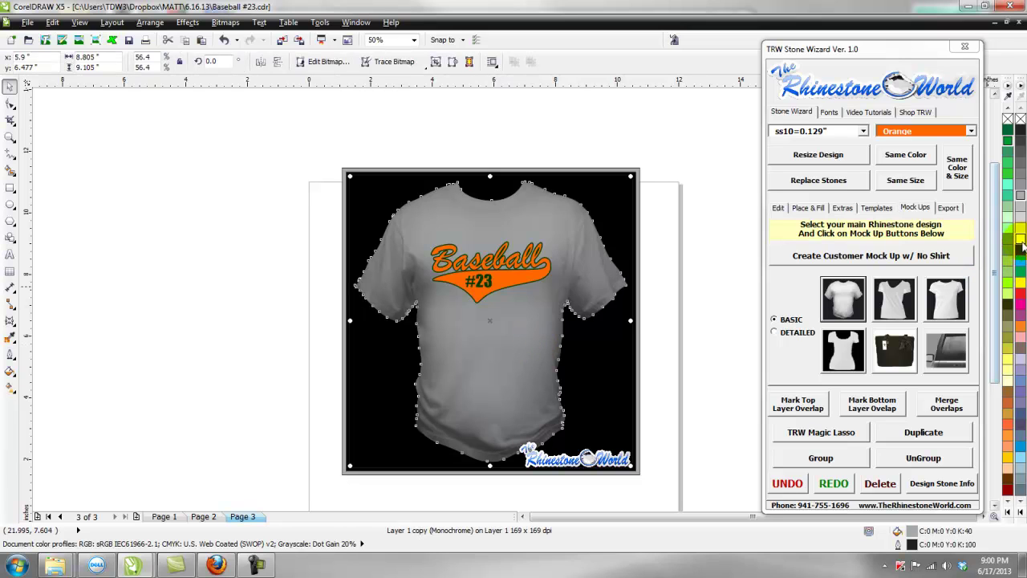
left_click(1016, 241)
left_click(271, 406)
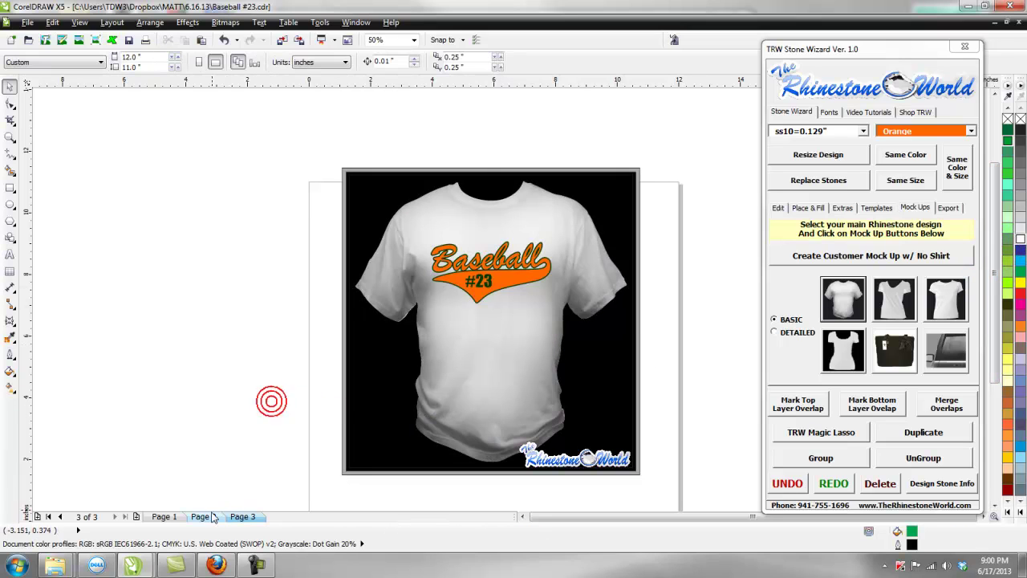
Step: Compare the mock-ups on Page 2 and Page 3, and return to the flat Baseball #23 design on Page 1
left_click(206, 516)
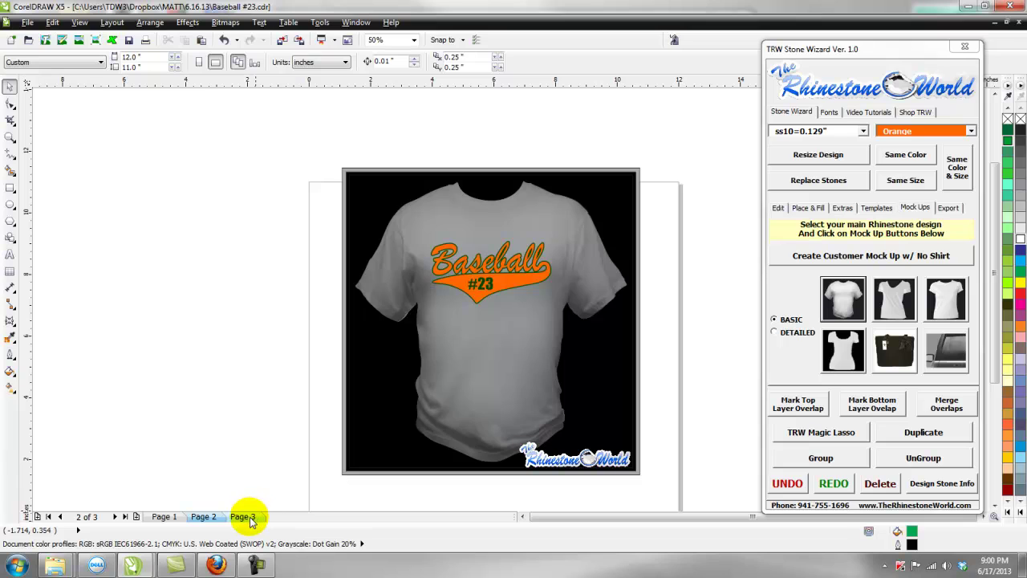
left_click(246, 517)
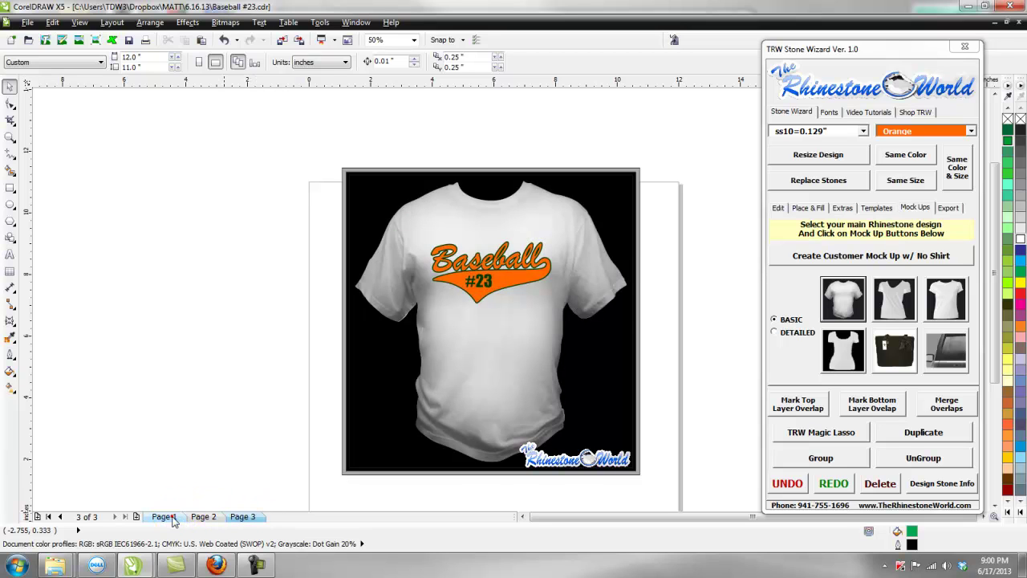
left_click(169, 517)
scroll(252, 390, "down", 1)
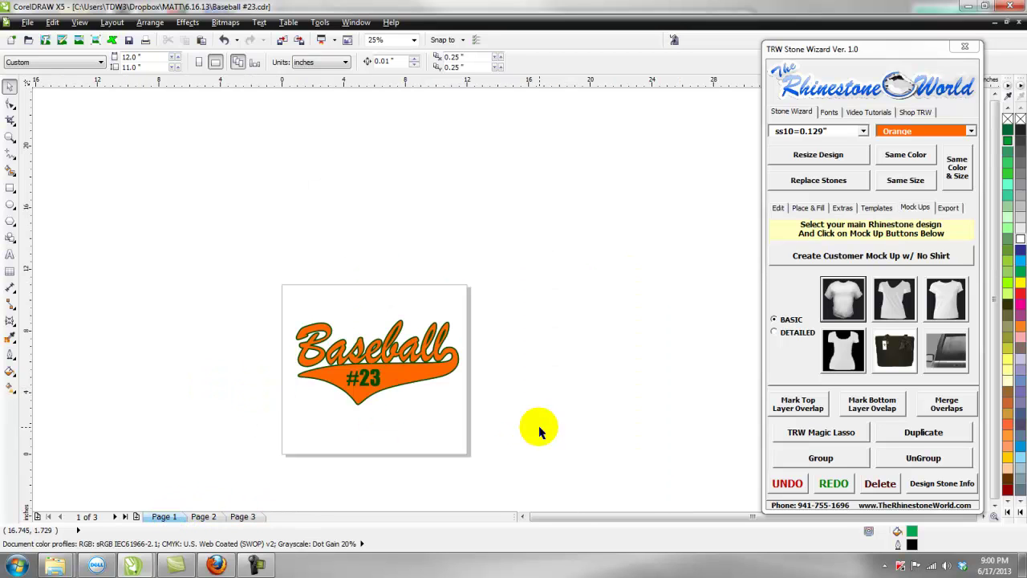
scroll(395, 393, "up", 1)
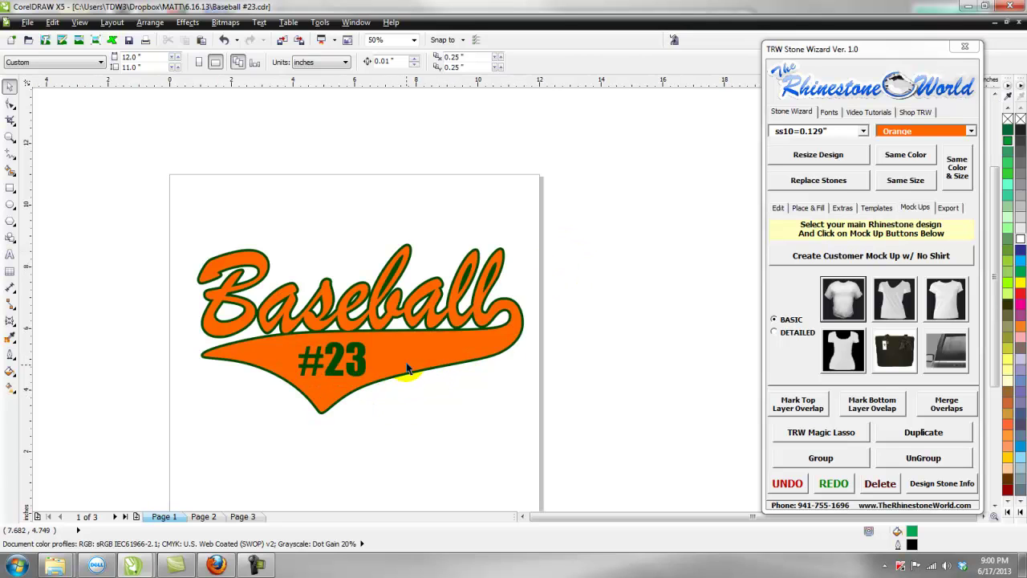
Step: Pull the orange design and the green contour apart on Page 1, and undo both moves
left_click_drag(406, 369, 466, 225)
left_click_drag(436, 356, 528, 413)
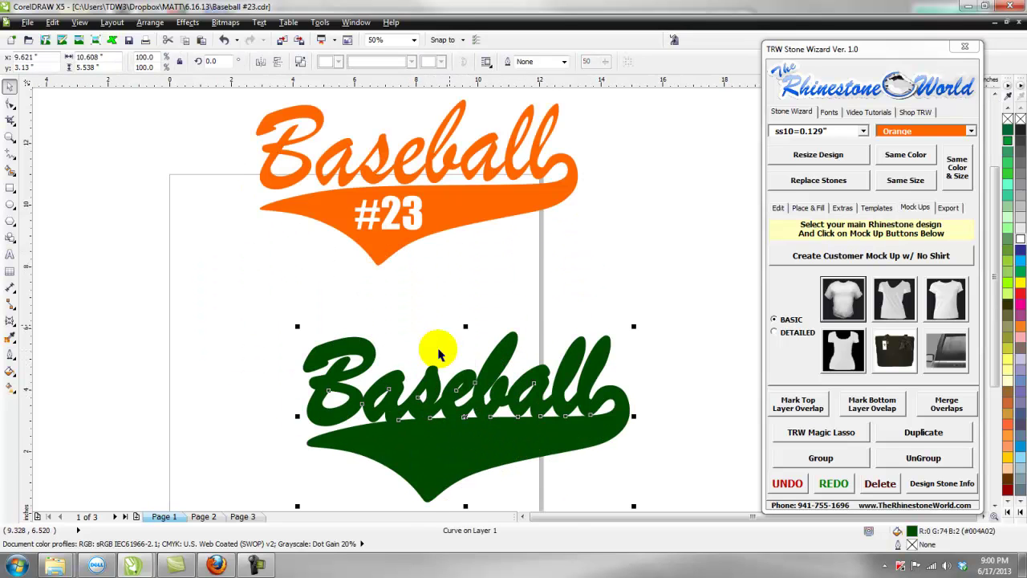
key("ctrl+z")
key("ctrl+z")
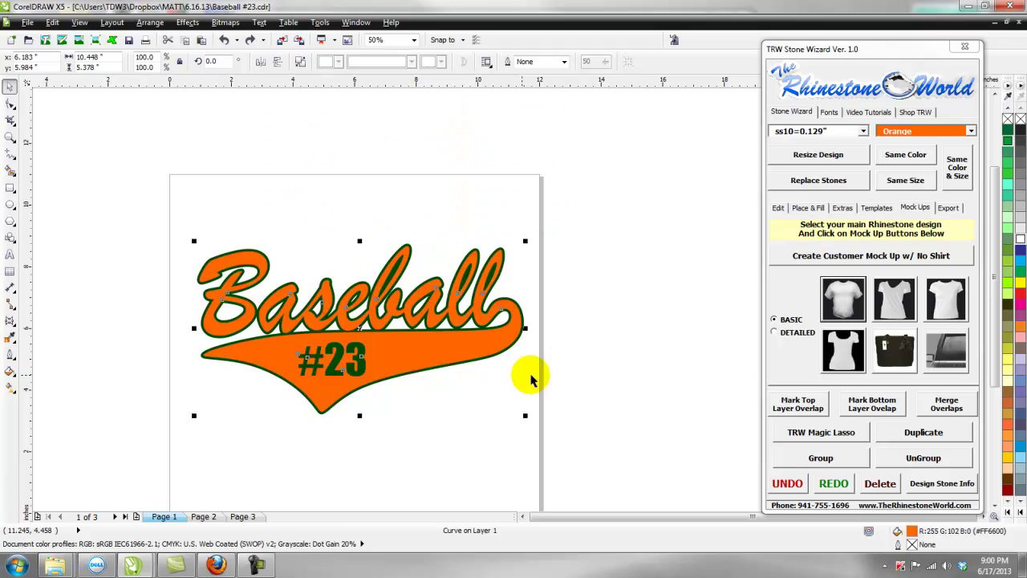
left_click(577, 375)
Step: Create TRW Magic Templates from the complete two-color Baseball #23 design on Page 1
scroll(578, 374, "down", 2)
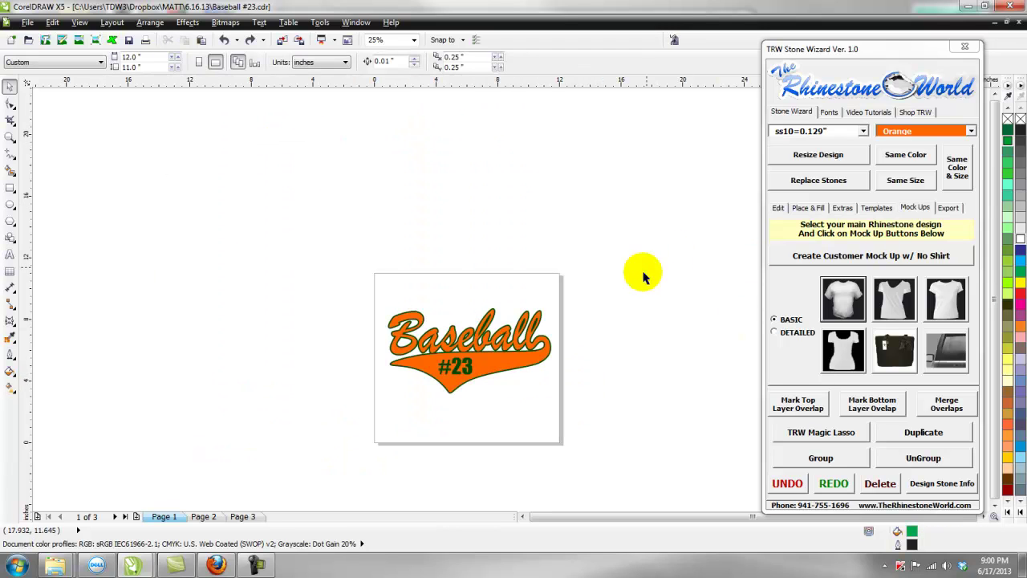
left_click(890, 210)
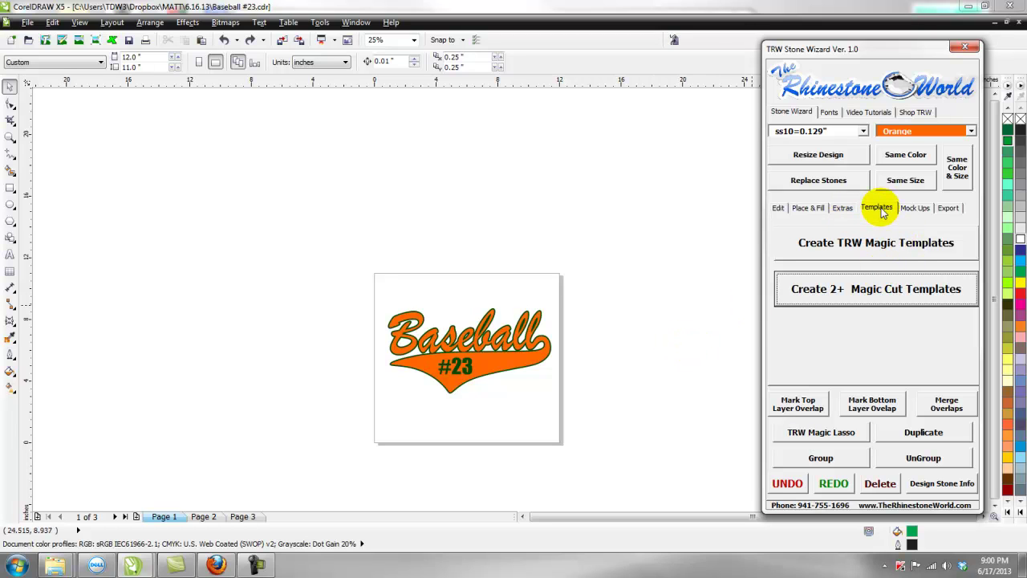
left_click_drag(605, 262, 306, 426)
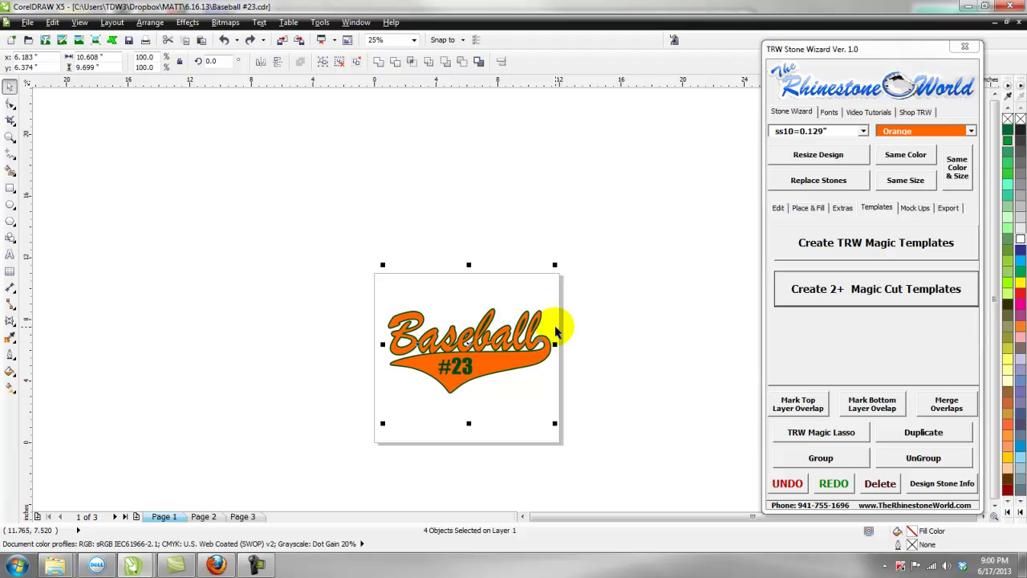
left_click(903, 250)
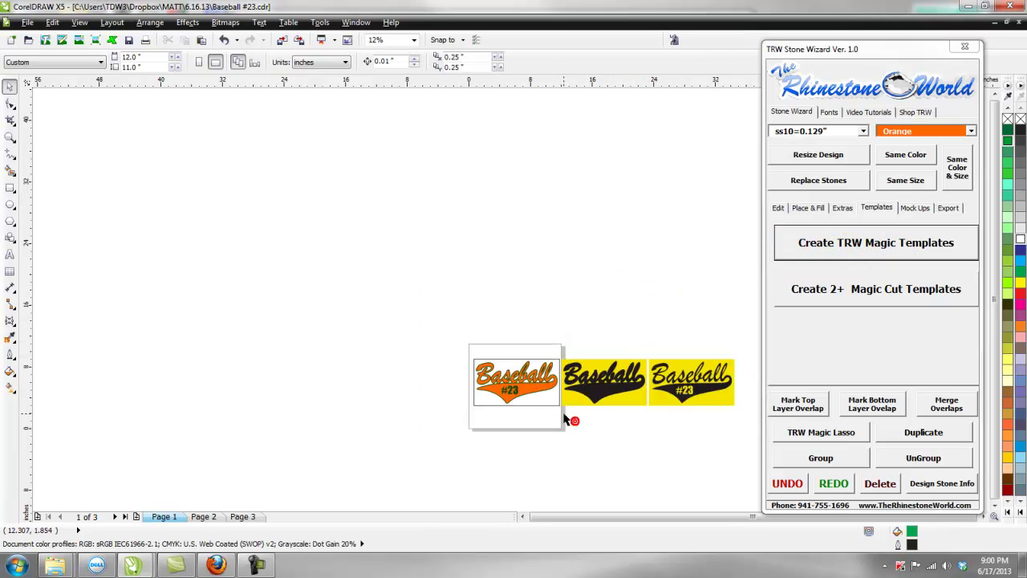
Step: Mirror the two yellow Baseball template blocks together horizontally
scroll(633, 413, "up", 2)
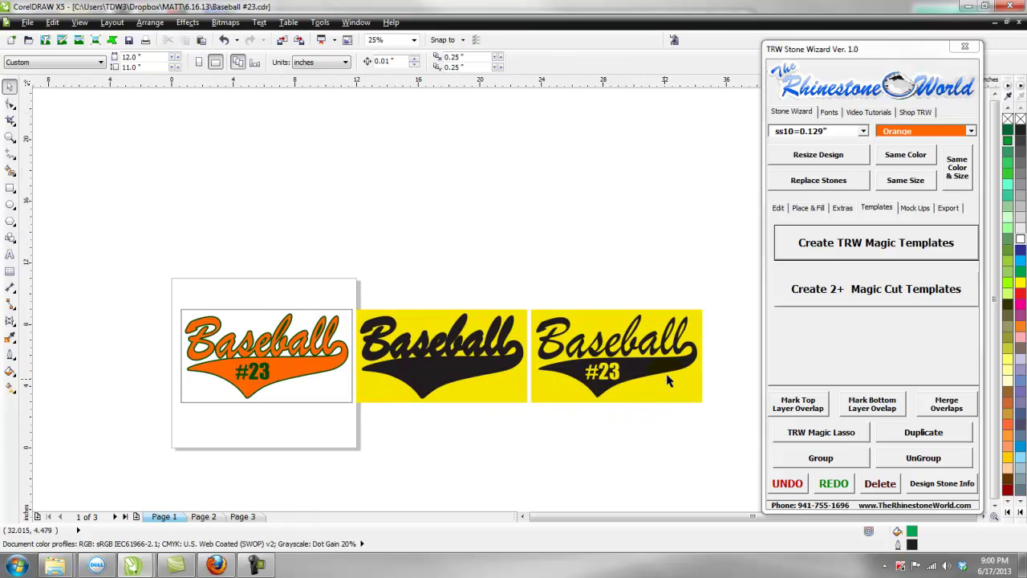
left_click_drag(722, 279, 350, 421)
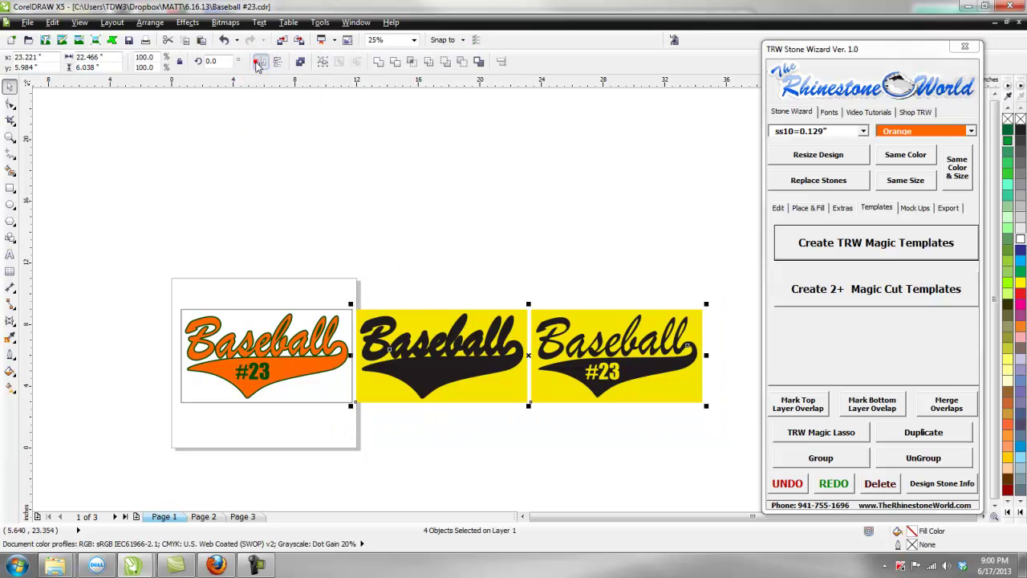
left_click(260, 62)
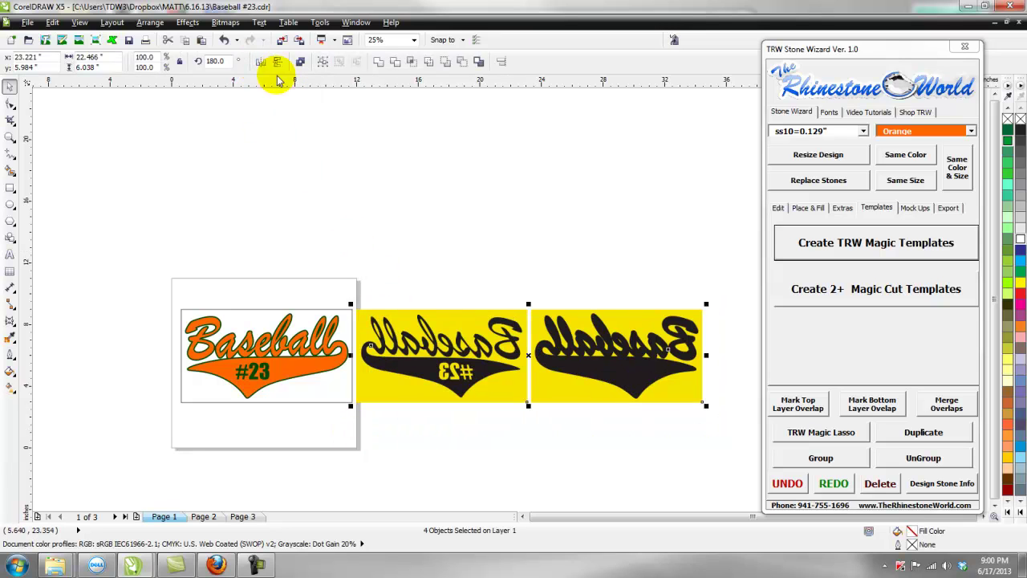
left_click(597, 436)
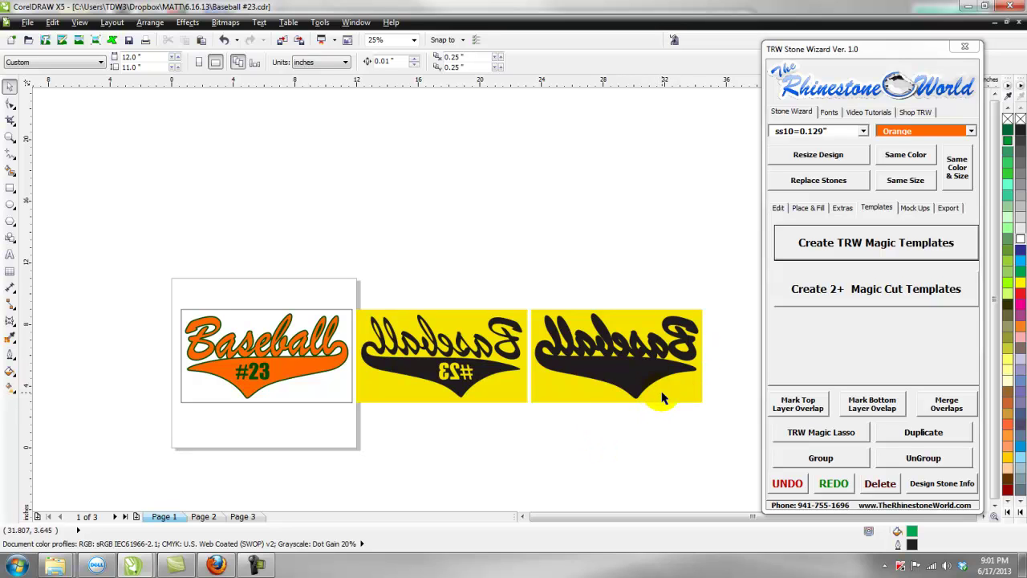
Step: Move the two mirrored yellow Baseball template blocks side by side above the orange and green Baseball #23 design on Page 1
scroll(654, 395, "up", 1)
scroll(674, 337, "down", 2)
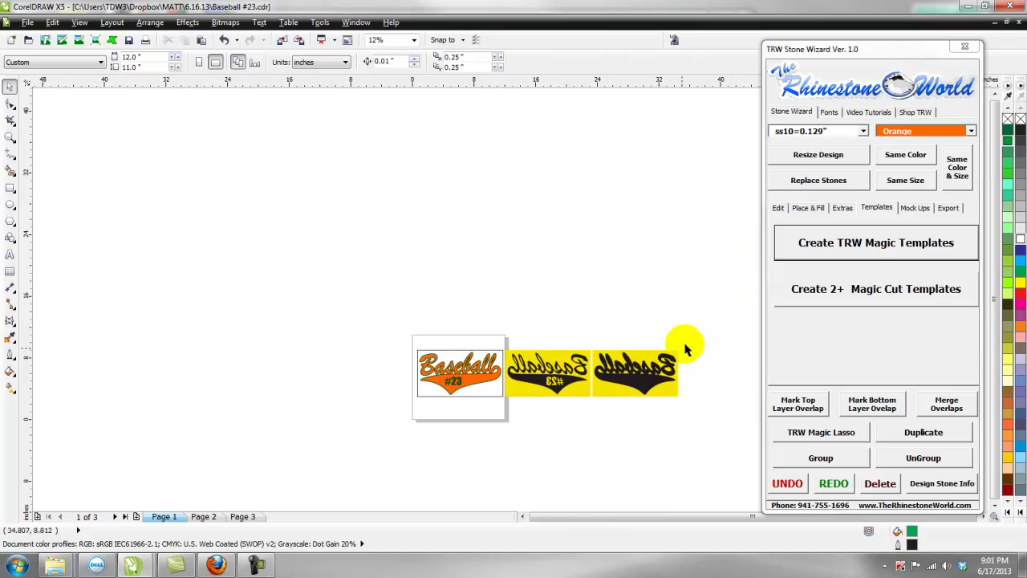
left_click_drag(702, 322, 594, 416)
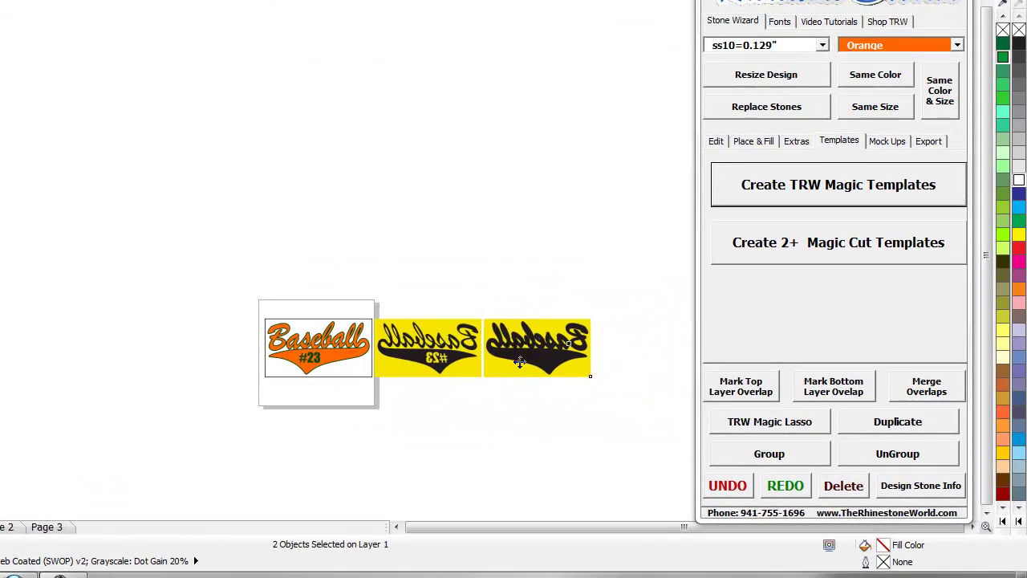
left_click_drag(614, 382, 433, 320)
left_click_drag(294, 284, 295, 285)
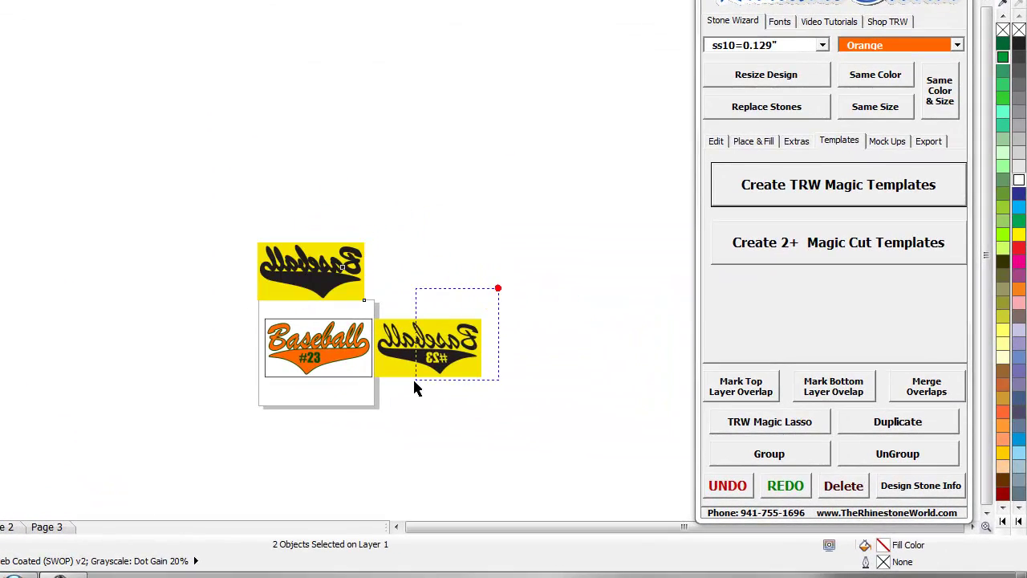
left_click_drag(414, 388, 397, 294)
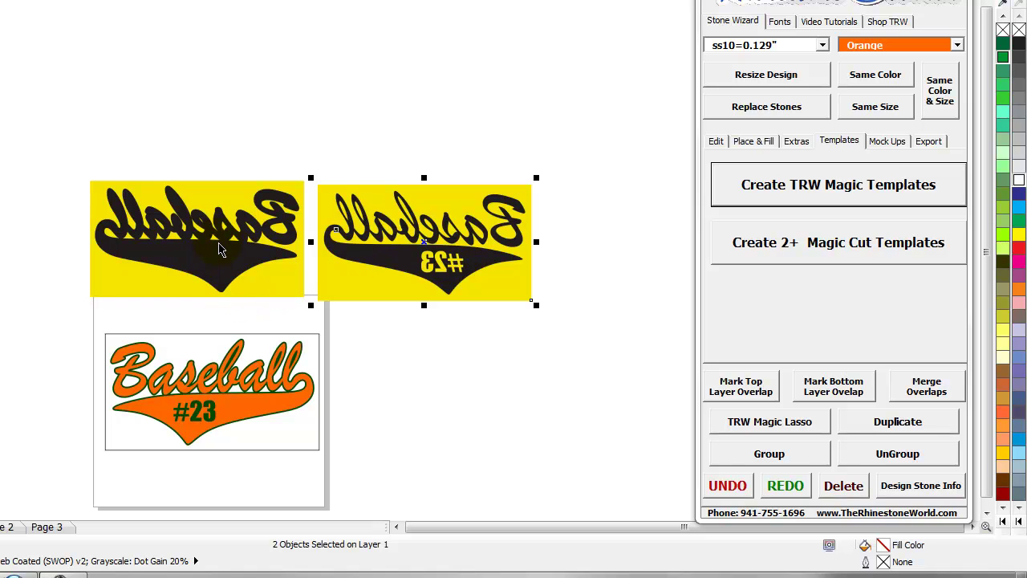
left_click(295, 245)
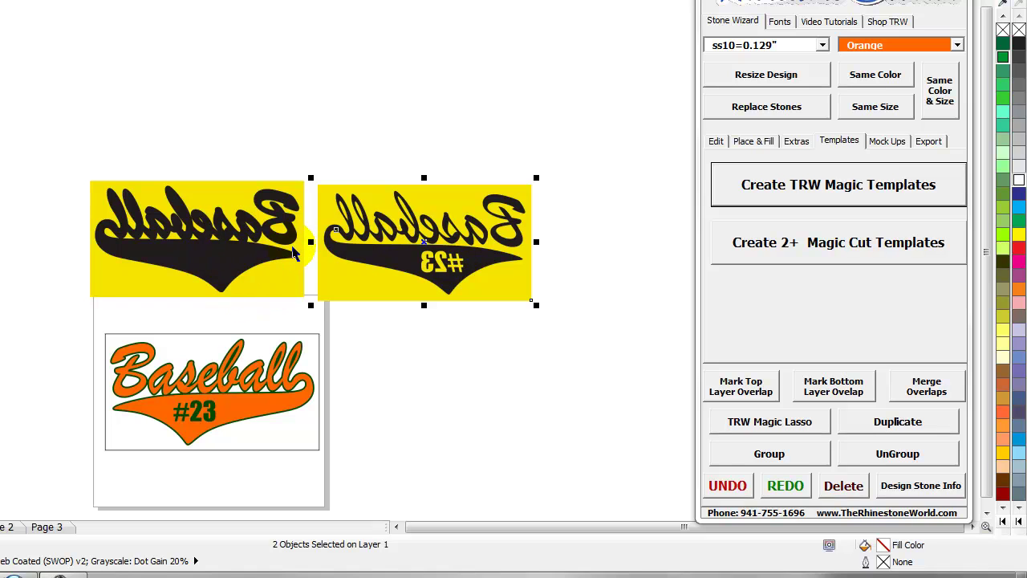
left_click(211, 255)
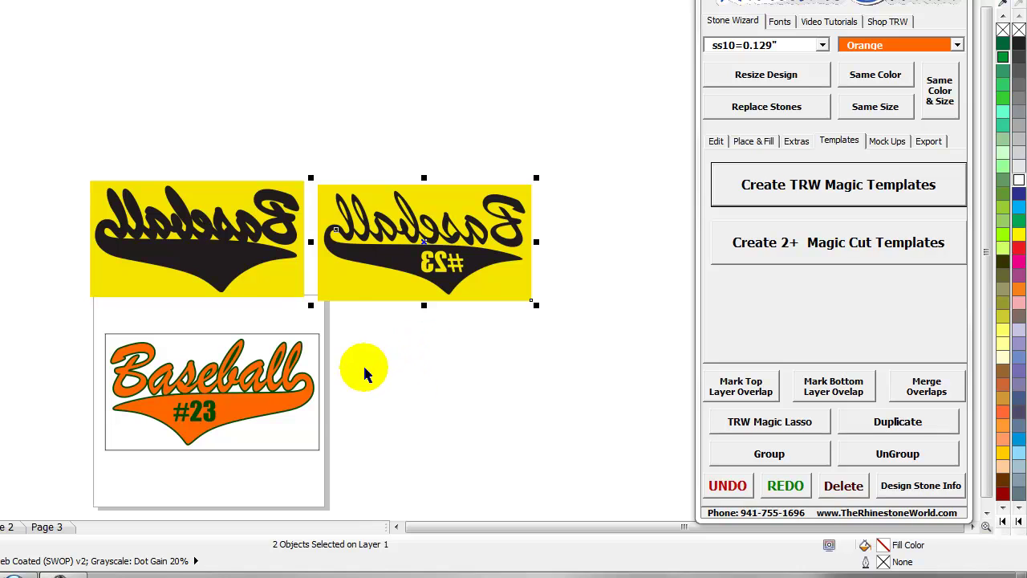
Step: View the T-shirt mock-up on Page 2 and return to the design and its templates on Page 1
left_click(7, 532)
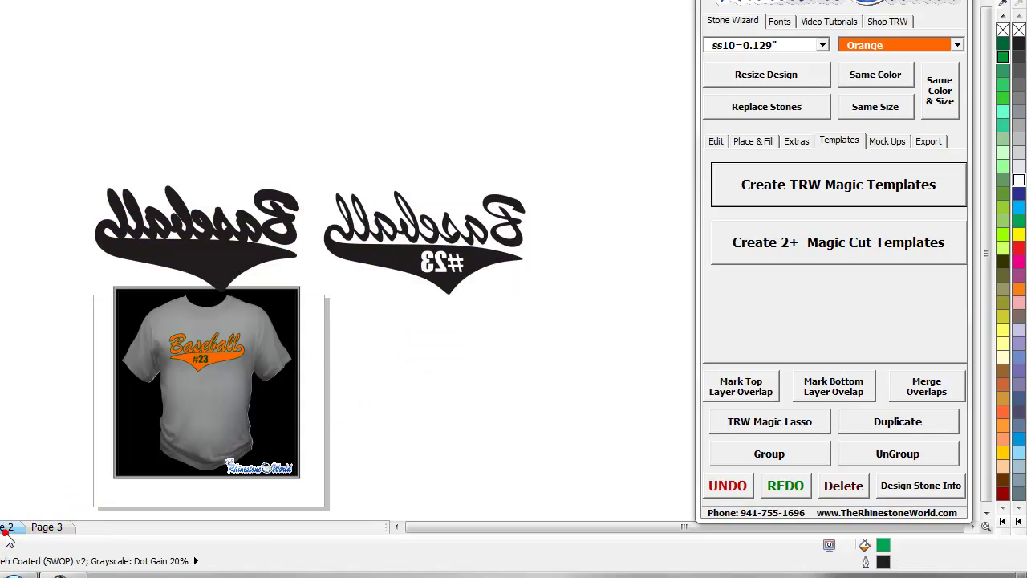
key("Page_Up")
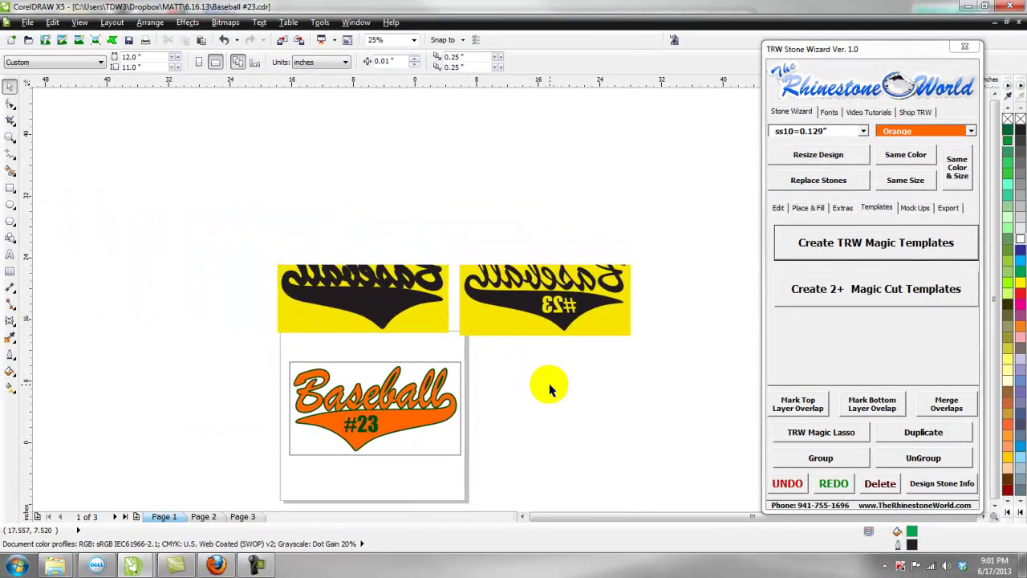
scroll(430, 368, "down", 2)
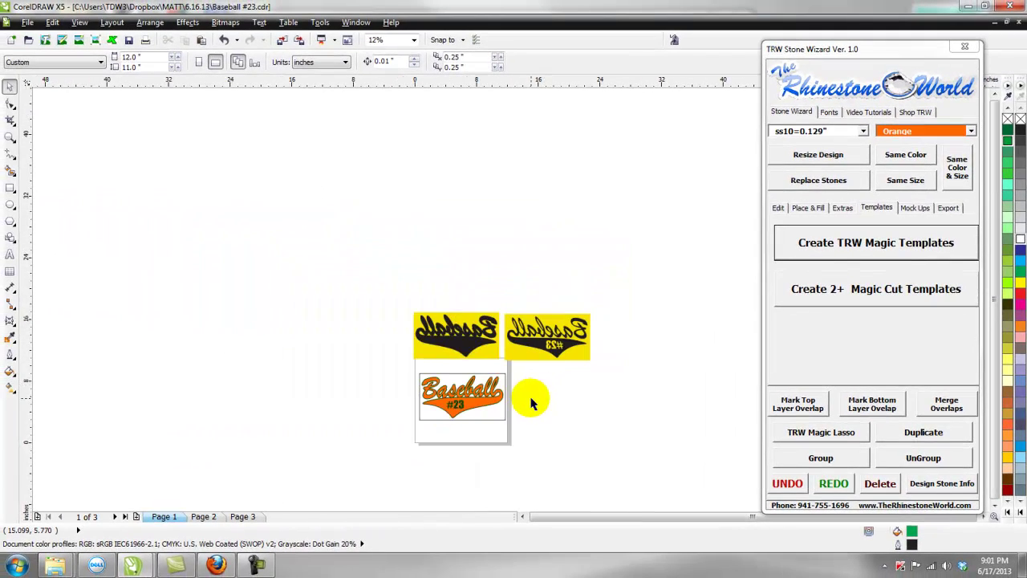
scroll(532, 401, "up", 1)
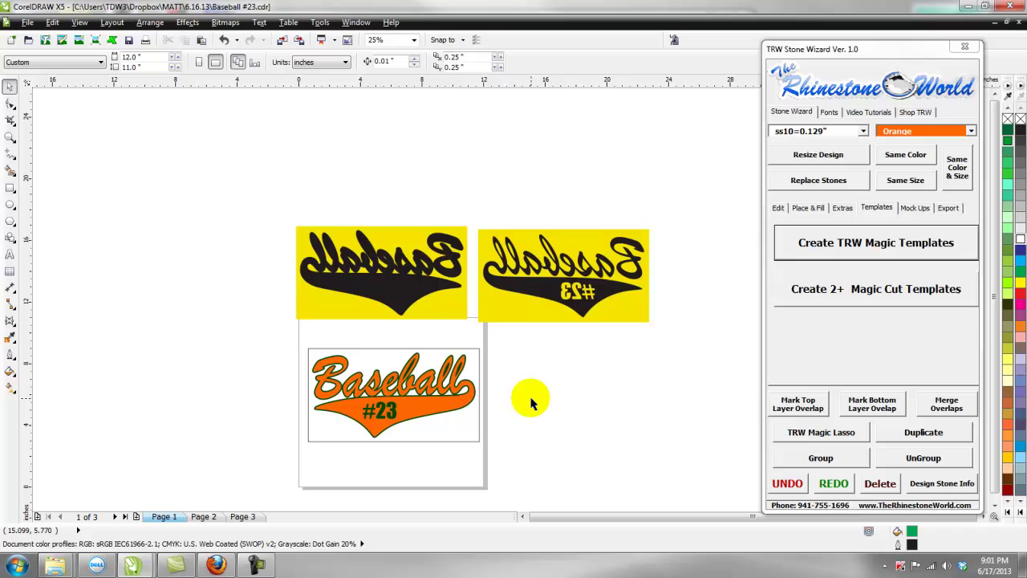
Step: Display the Stone Wizard's Extras tools, including Add Weed Box and Text on Path
left_click(843, 209)
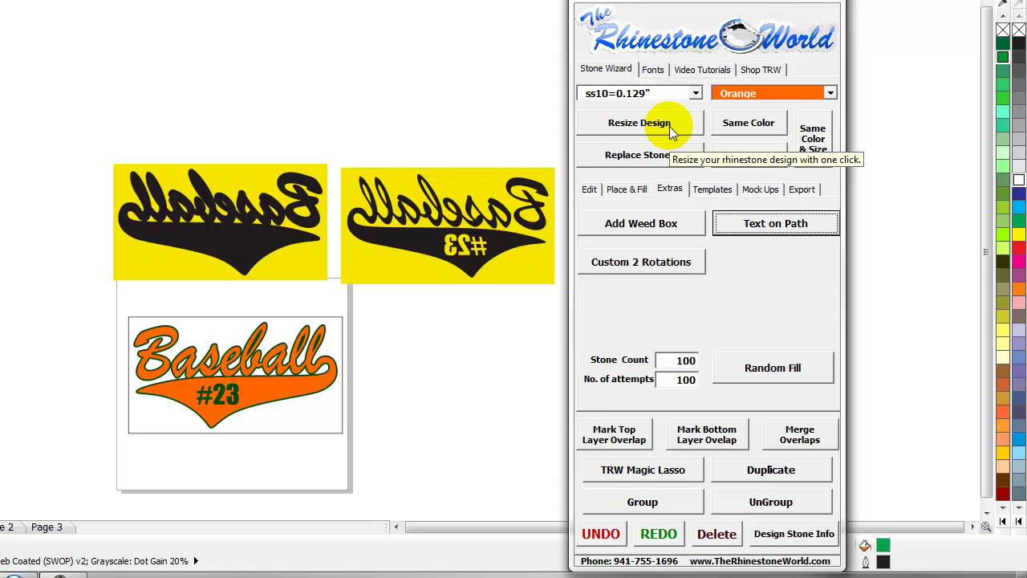
left_click(688, 231)
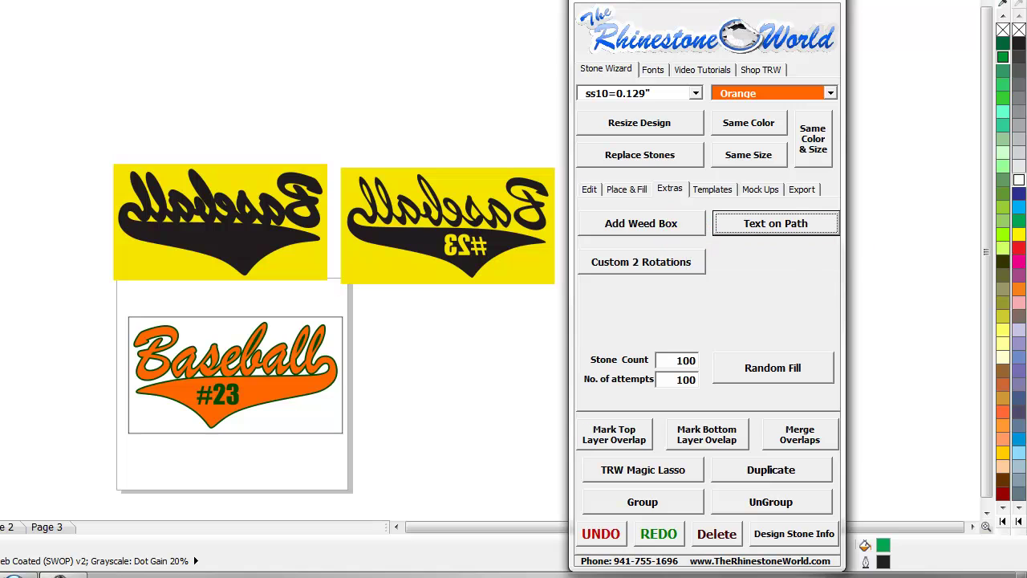